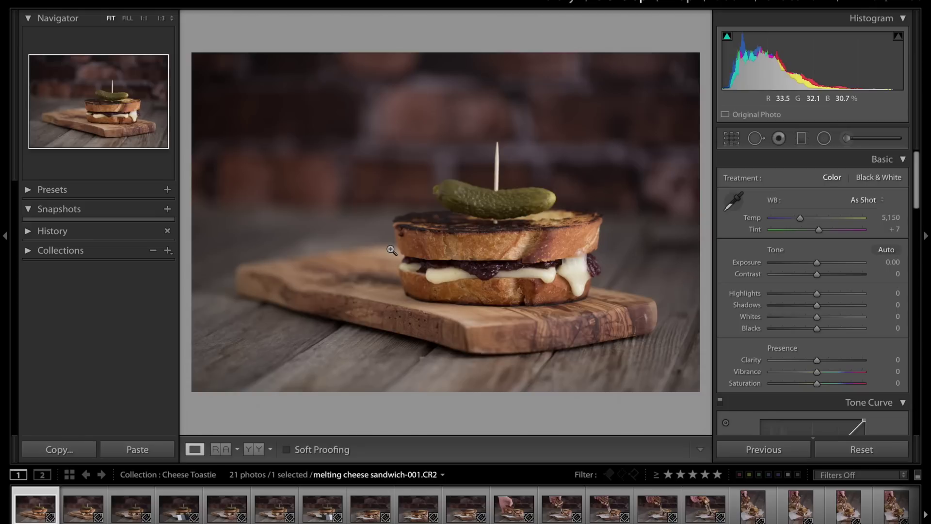
# Step: Filter the filmstrip to Unrated photos and set the current photo's rating to zero
pyautogui.click(851, 476)
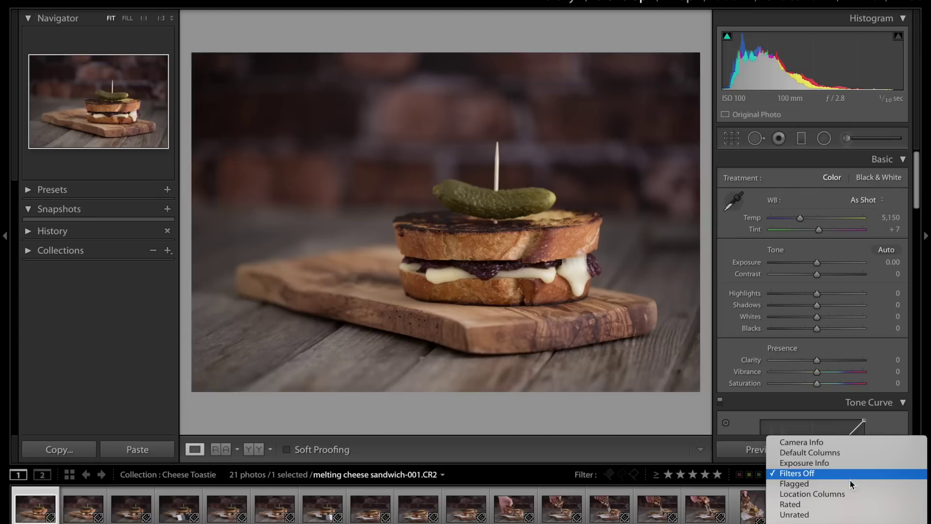
pyautogui.click(847, 515)
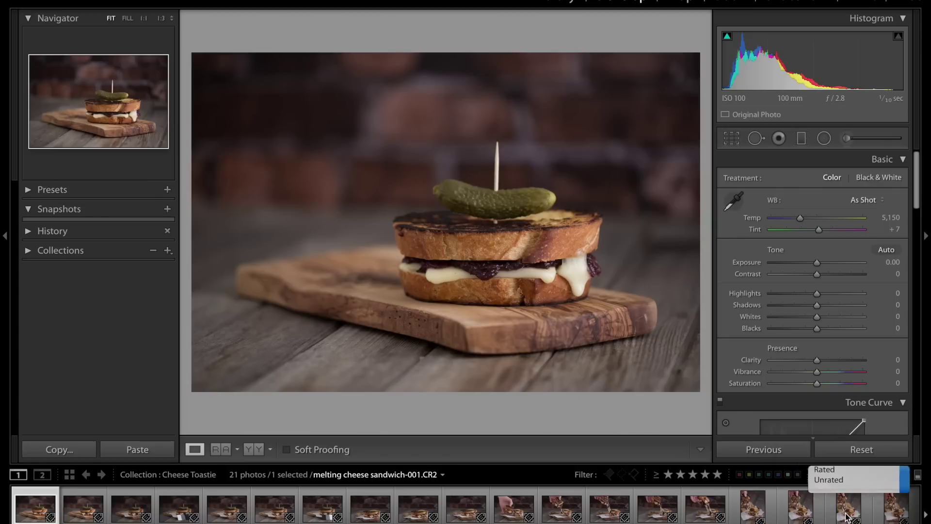
pyautogui.press('0')
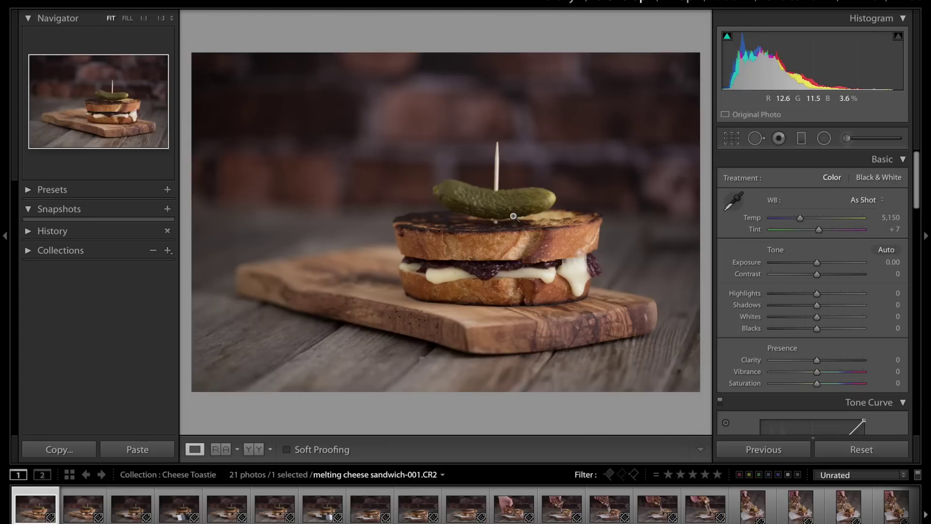
# Step: Rate the first photo one star and sandwich-002, -005 and -007 five stars
pyautogui.press('1')
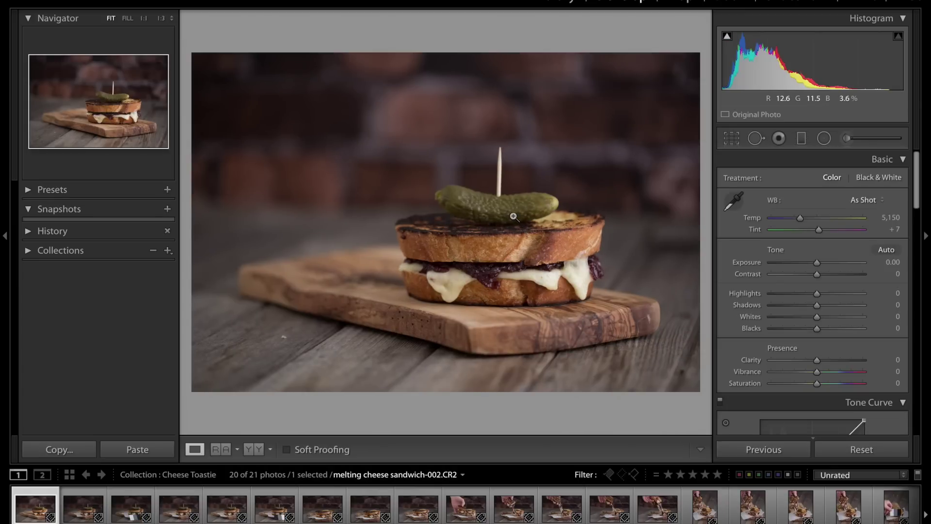
pyautogui.press('Right')
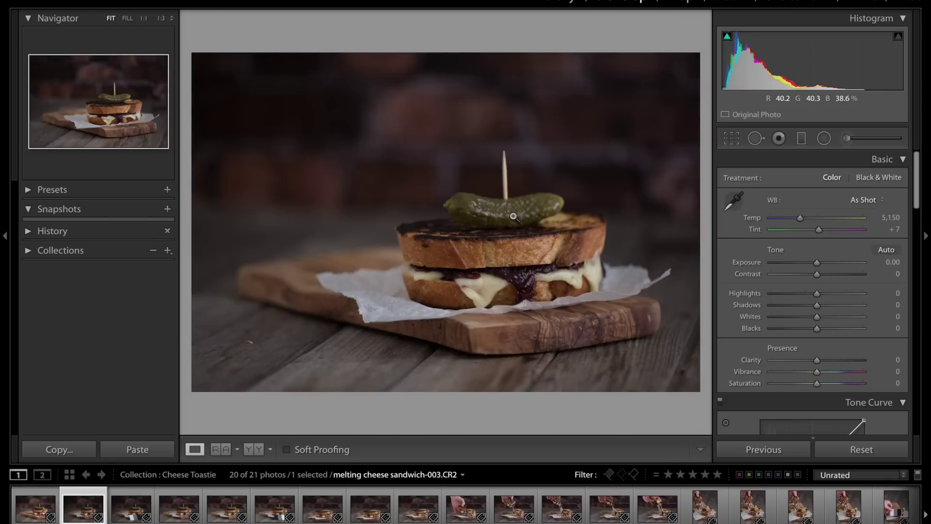
pyautogui.press('Left')
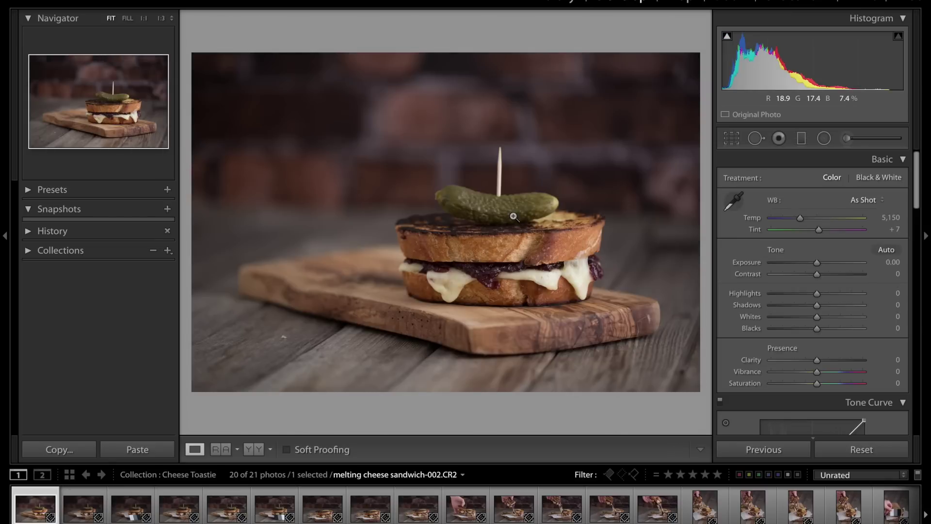
pyautogui.press('5')
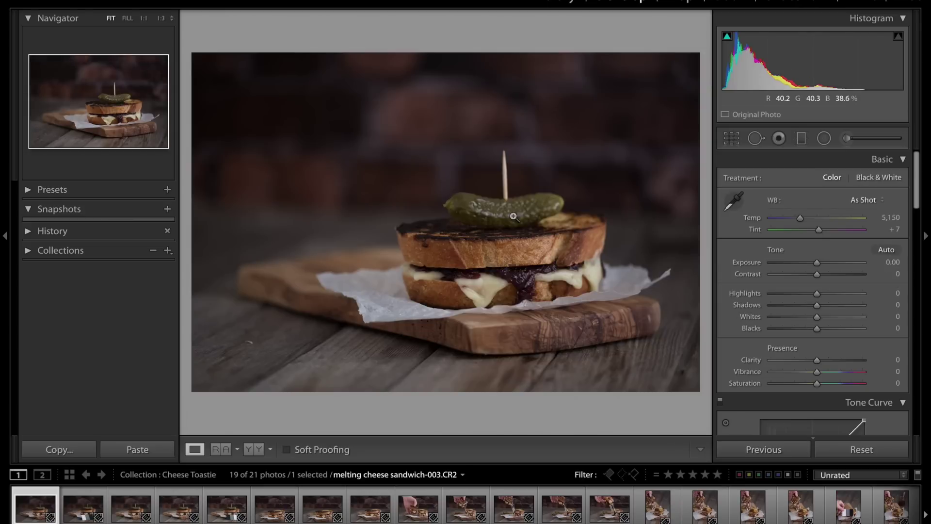
pyautogui.press('Right')
pyautogui.press('Right')
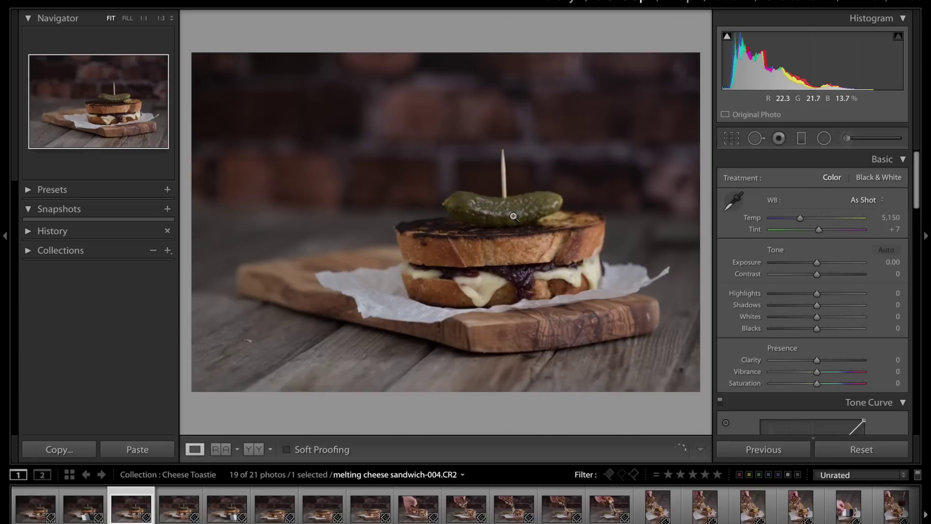
pyautogui.press('Right')
pyautogui.press('Right')
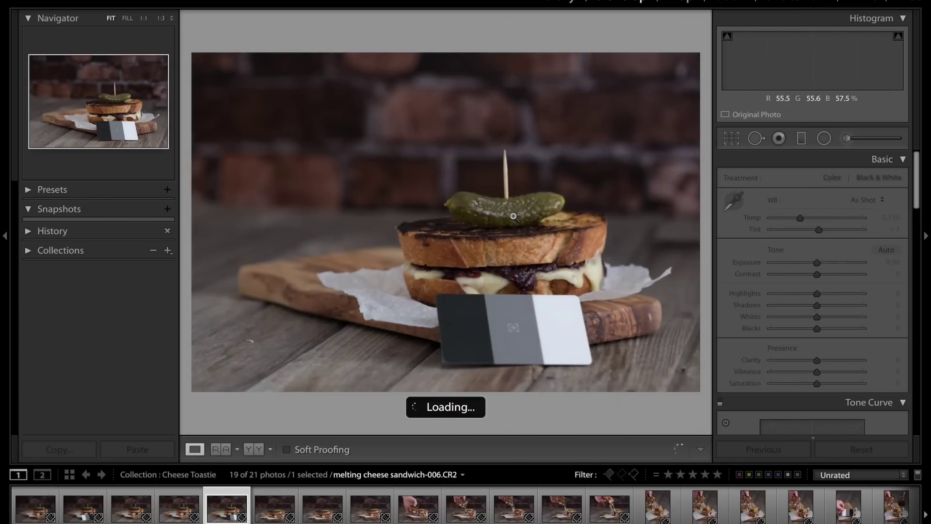
pyautogui.press('Left')
pyautogui.press('Left')
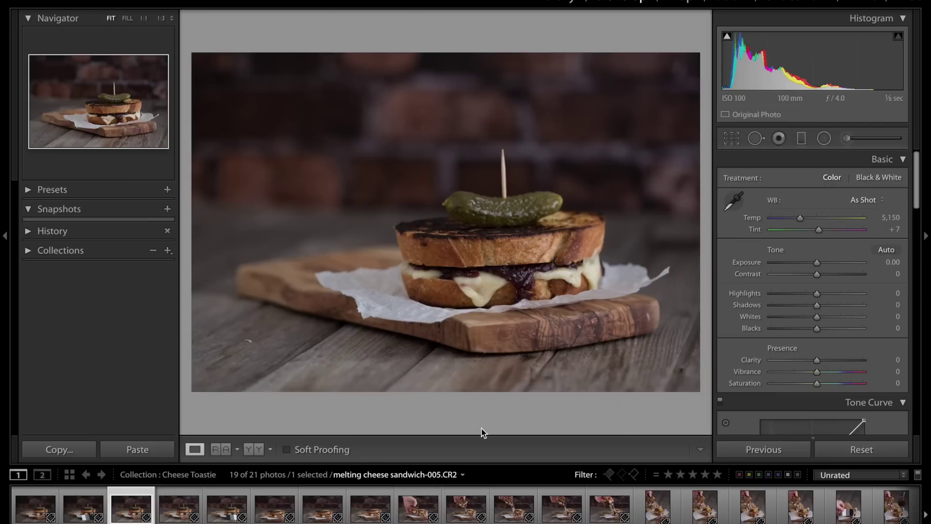
pyautogui.press('5')
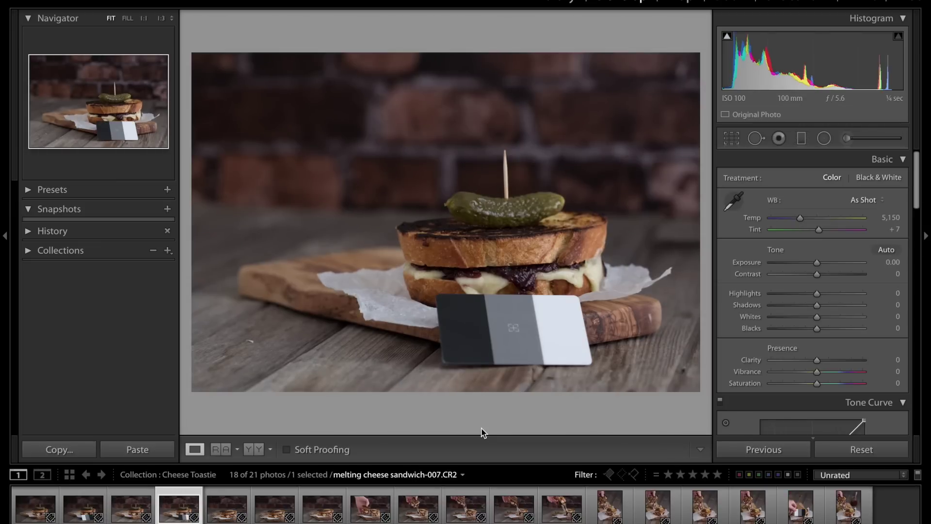
pyautogui.press('5')
# Step: Give sandwich-003, -004, -006, -008 and -009 one star each
pyautogui.press('Left')
pyautogui.press('Left')
pyautogui.press('Left')
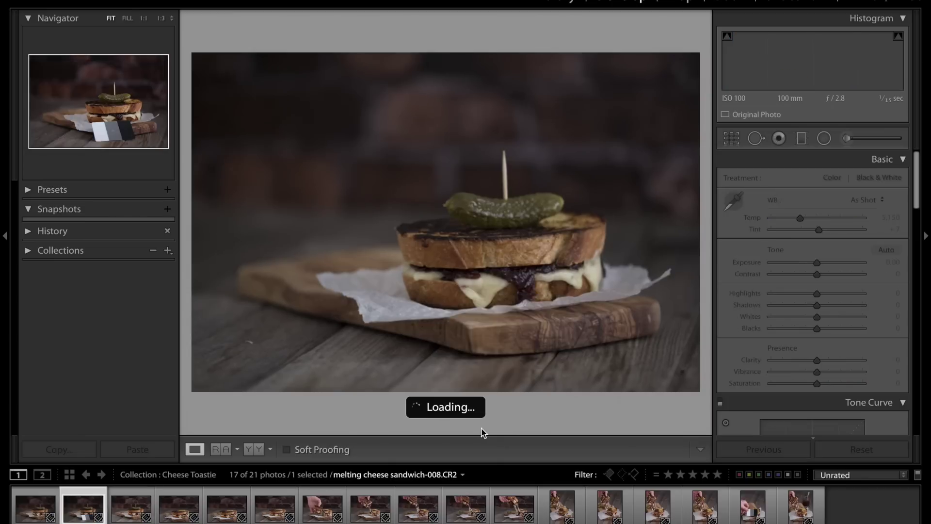
pyautogui.press('0')
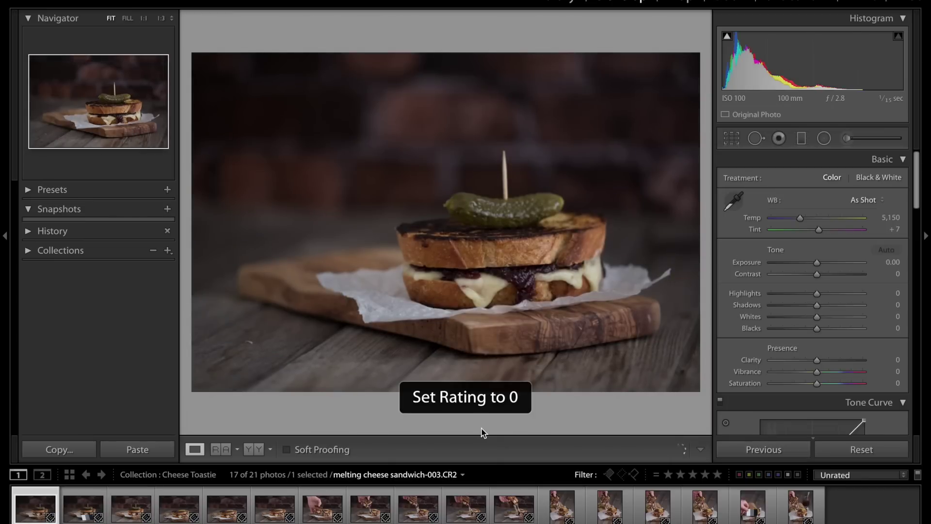
pyautogui.press('0')
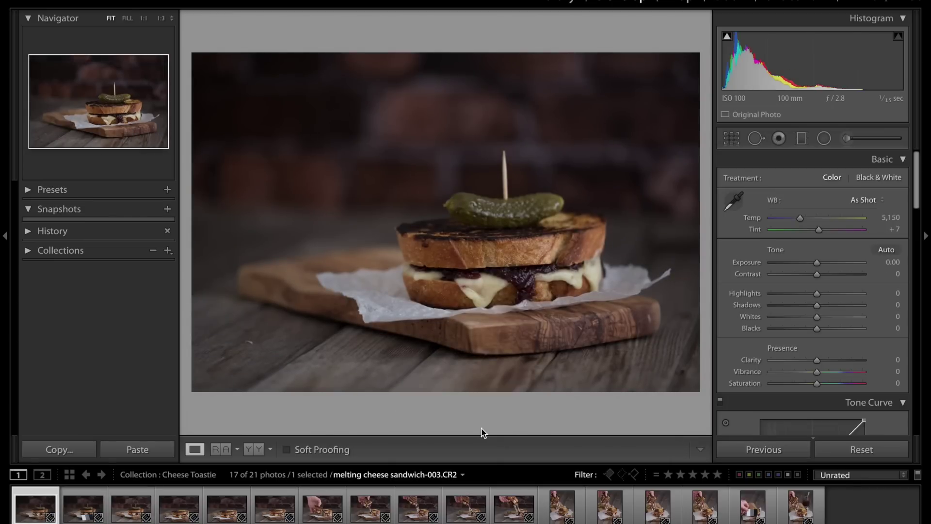
pyautogui.press('1')
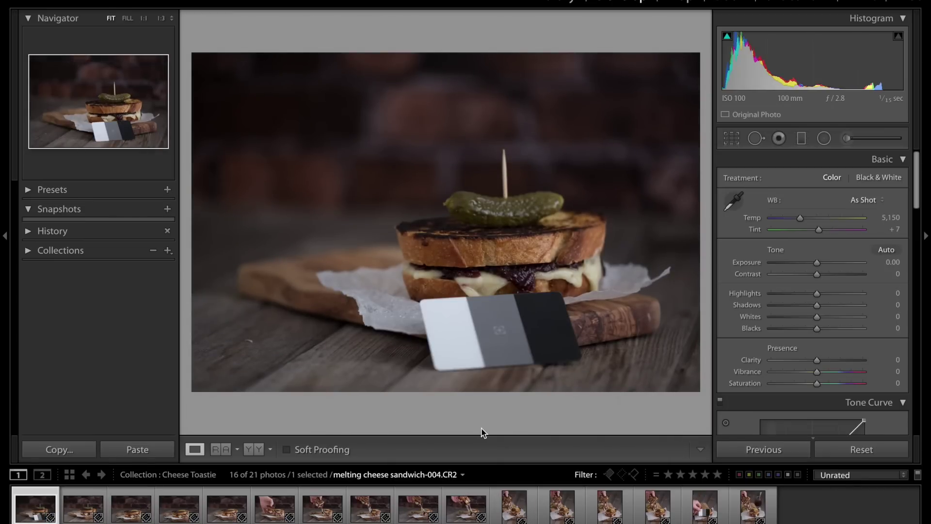
pyautogui.press('1')
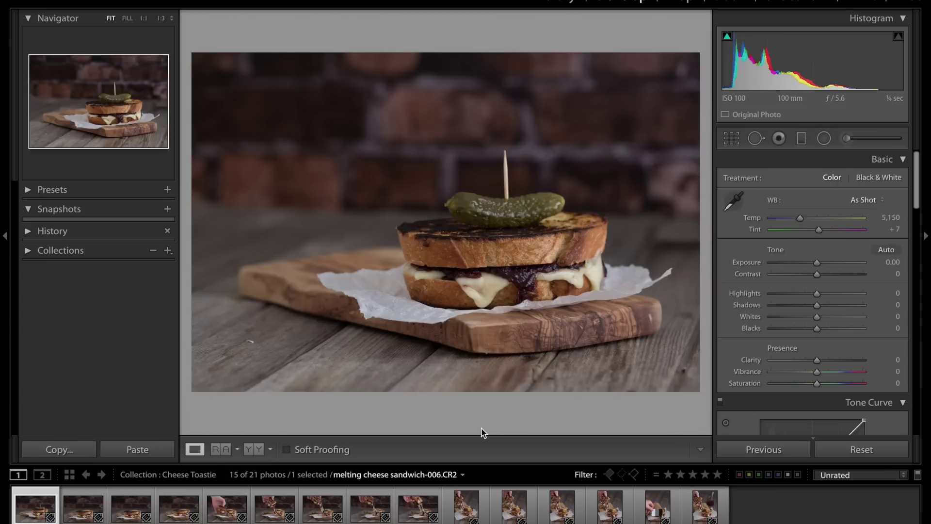
pyautogui.press('1')
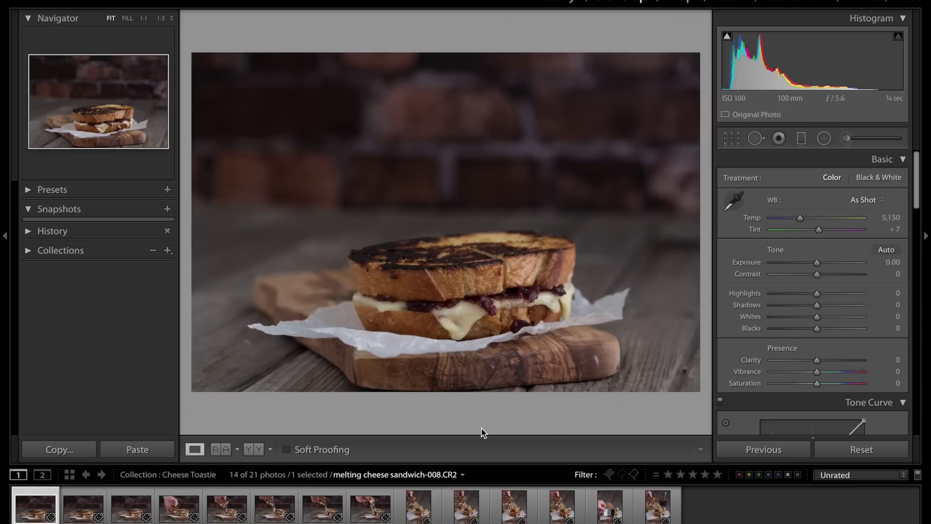
pyautogui.press('1')
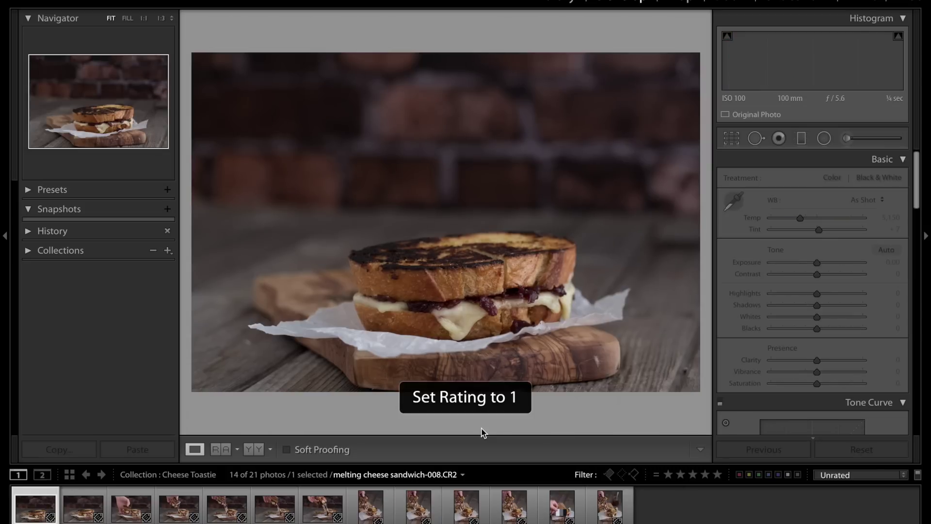
pyautogui.press('1')
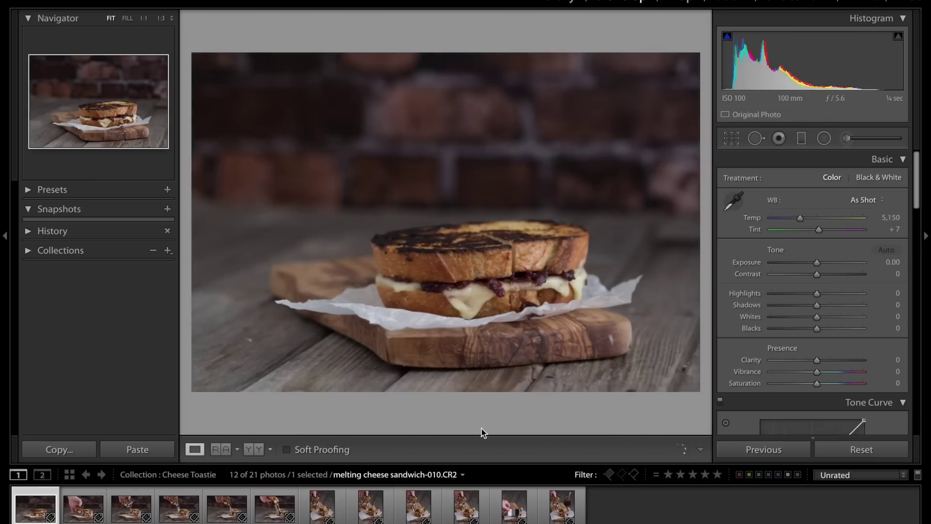
# Step: Rate sandwich-010 and -011 one star, then advance through the filmstrip to sandwich-022
pyautogui.press('1')
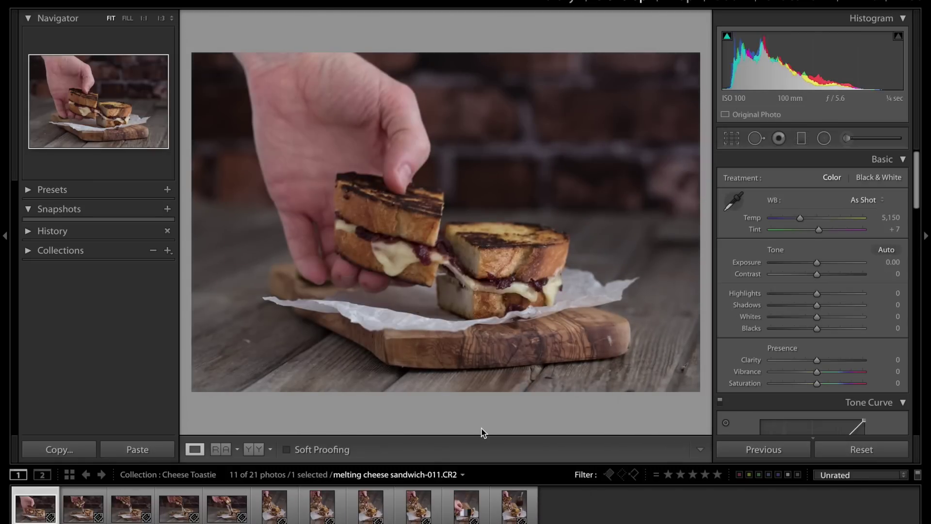
pyautogui.press('1')
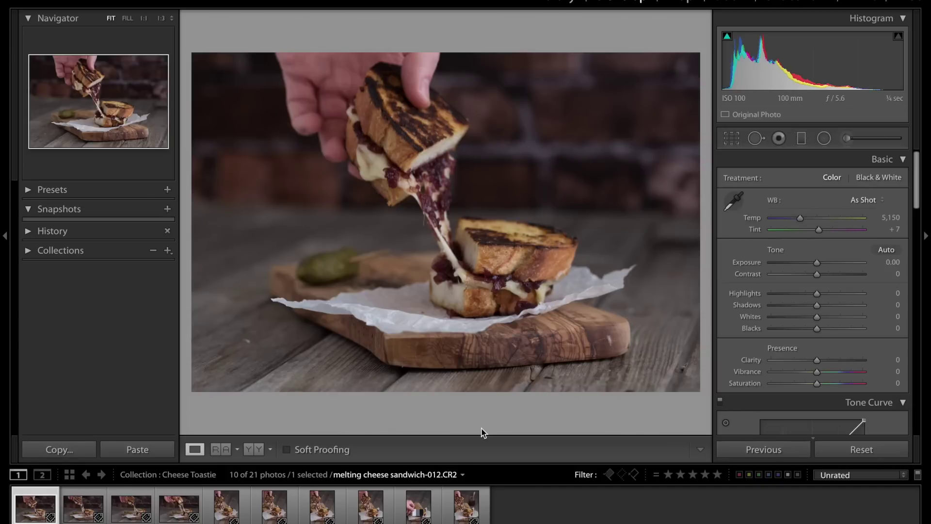
pyautogui.press('Right')
pyautogui.press('Right')
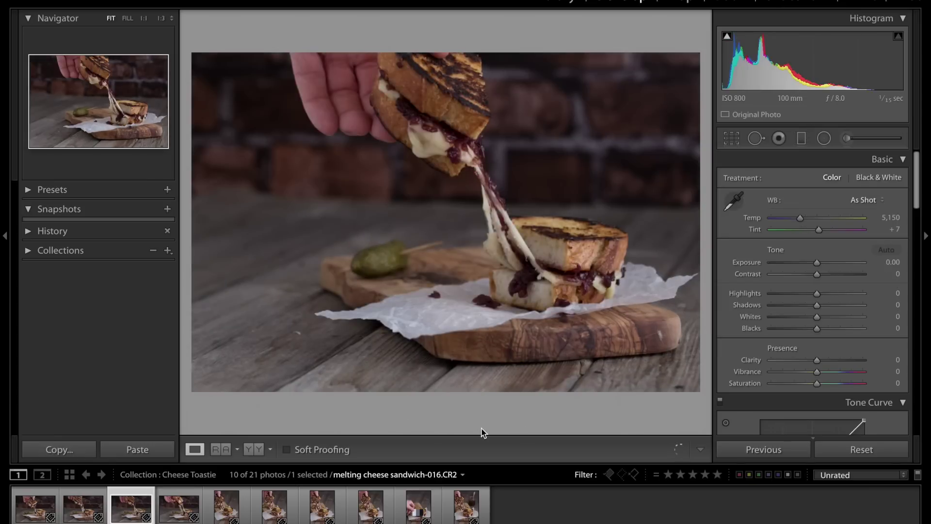
pyautogui.press('Right')
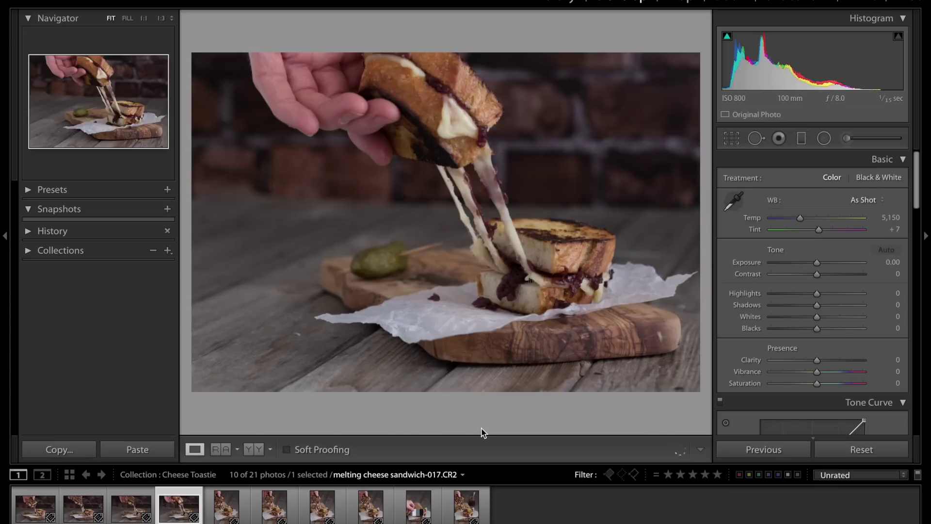
pyautogui.press('Right')
pyautogui.press('Right')
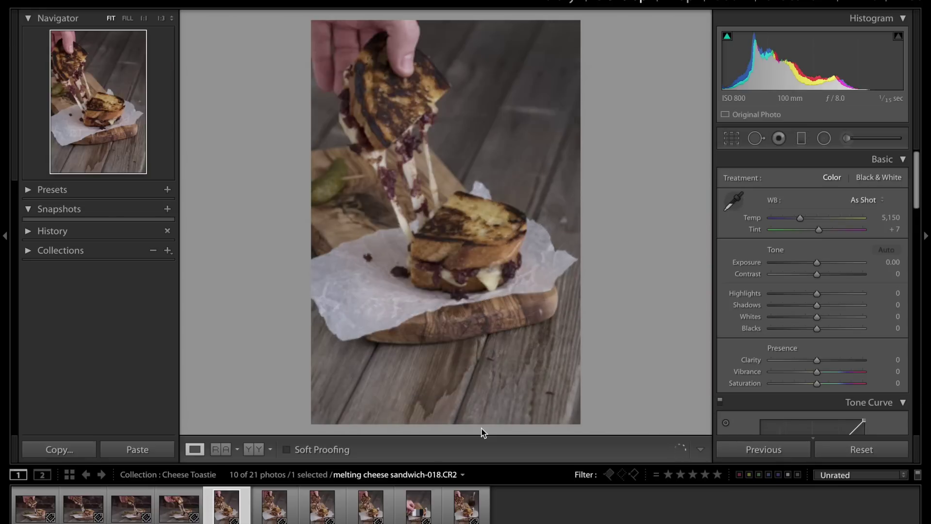
pyautogui.press('Right')
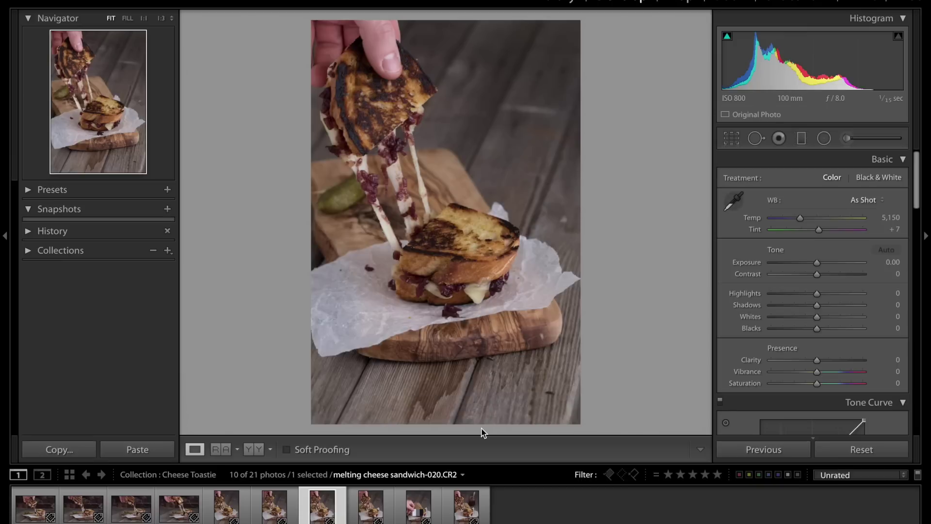
pyautogui.press('Right')
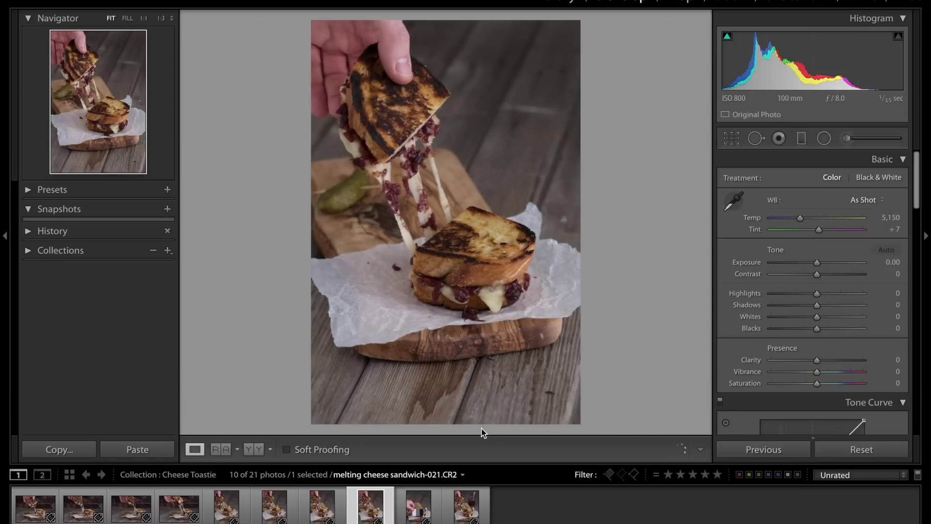
pyautogui.press('Right')
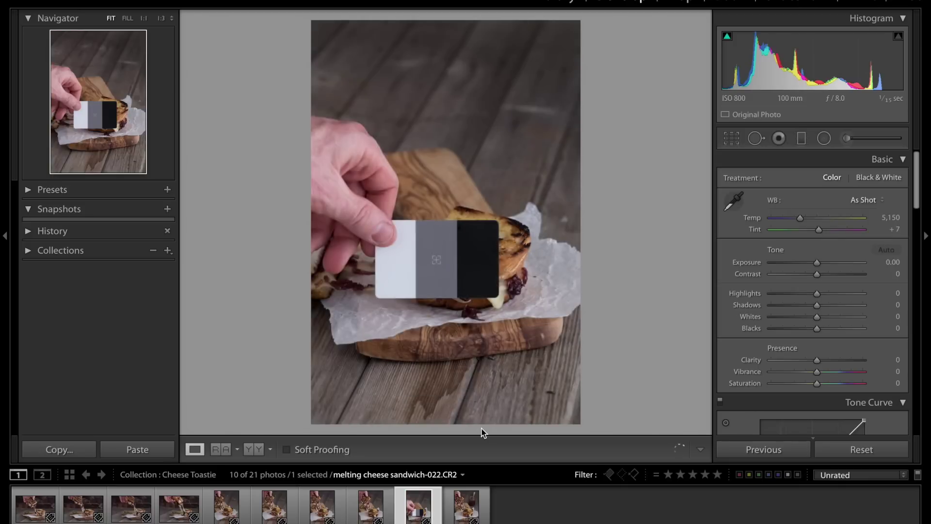
pyautogui.press('Right')
# Step: Rate the current photo and the grey-card shot five stars, and the remaining photos one star
pyautogui.press('Left')
pyautogui.press('Left')
pyautogui.press('5')
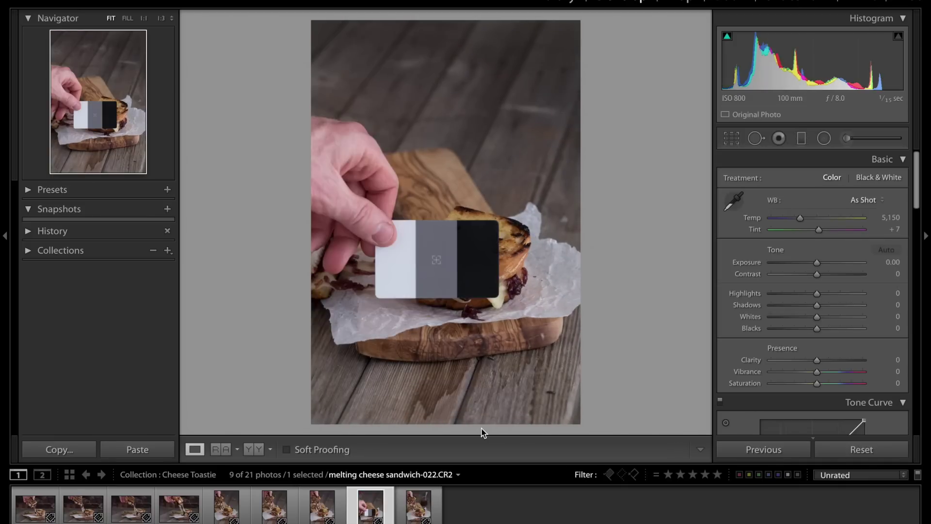
pyautogui.press('5')
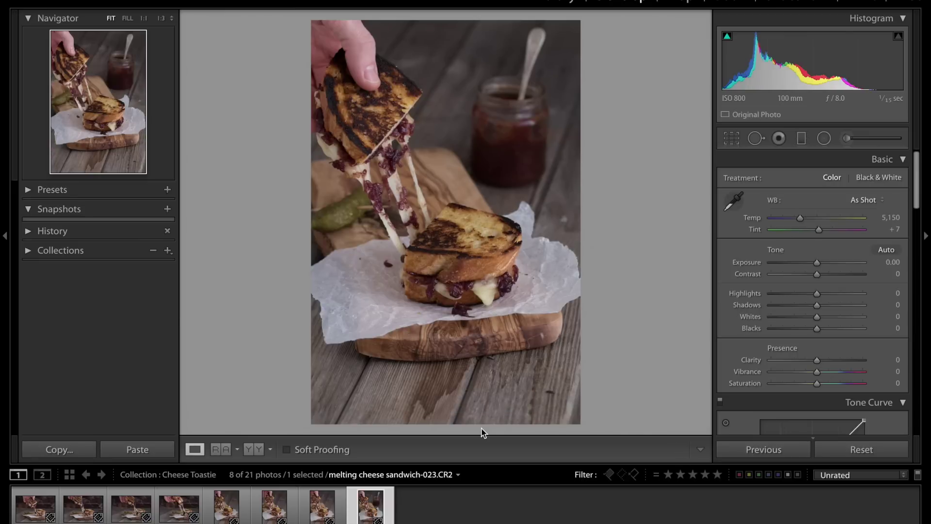
pyautogui.press('Left')
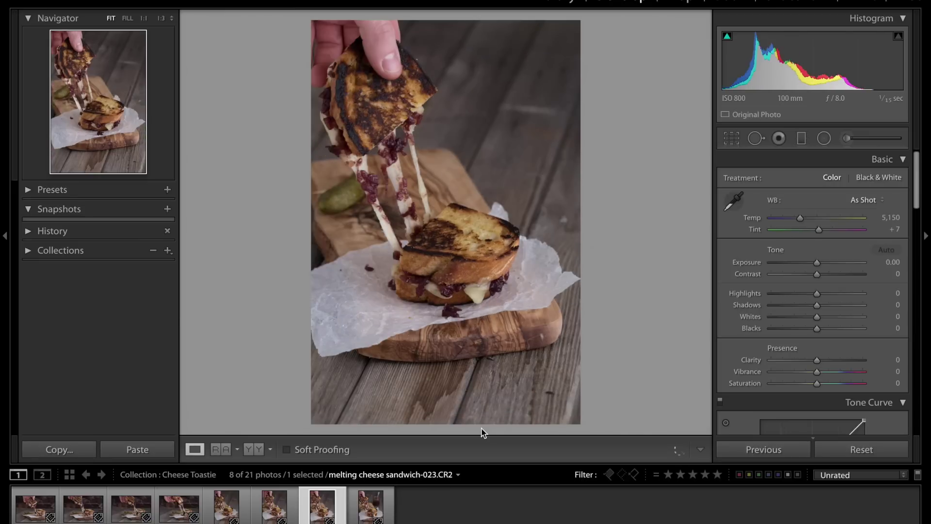
pyautogui.press('Left')
pyautogui.press('Left')
pyautogui.press('Left')
pyautogui.press('Left')
pyautogui.press('Left')
pyautogui.press('Left')
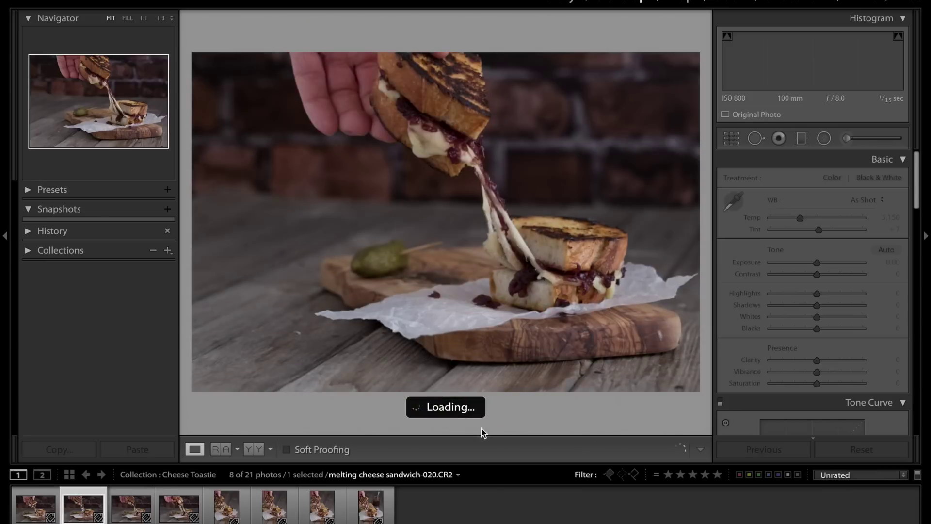
pyautogui.press('1')
pyautogui.press('1')
pyautogui.press('1')
pyautogui.press('1')
pyautogui.press('1')
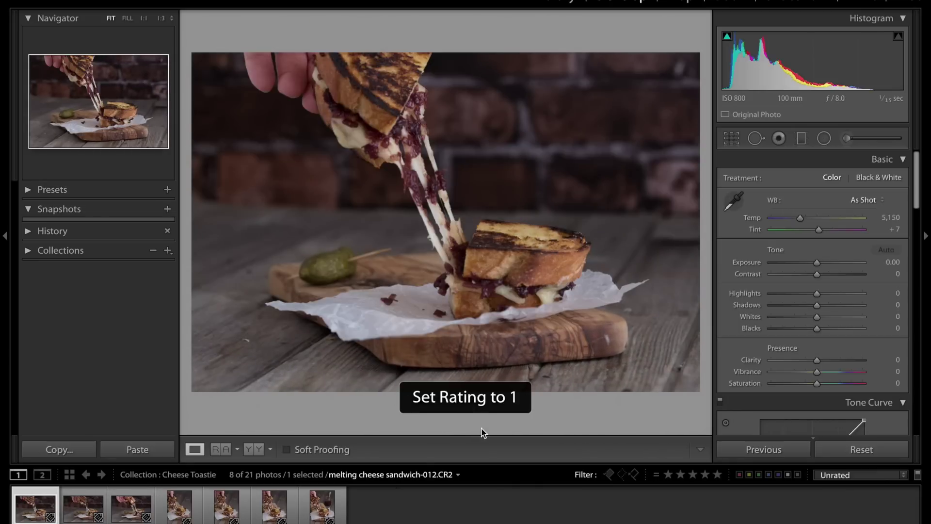
pyautogui.press('1')
pyautogui.press('1')
pyautogui.press('1')
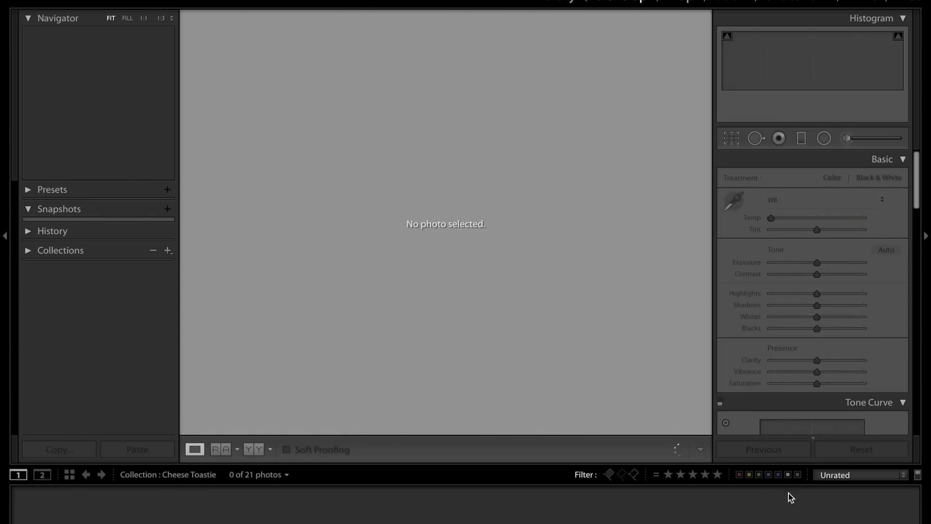
# Step: Filter the filmstrip to Rated photos with five stars and higher
pyautogui.click(838, 473)
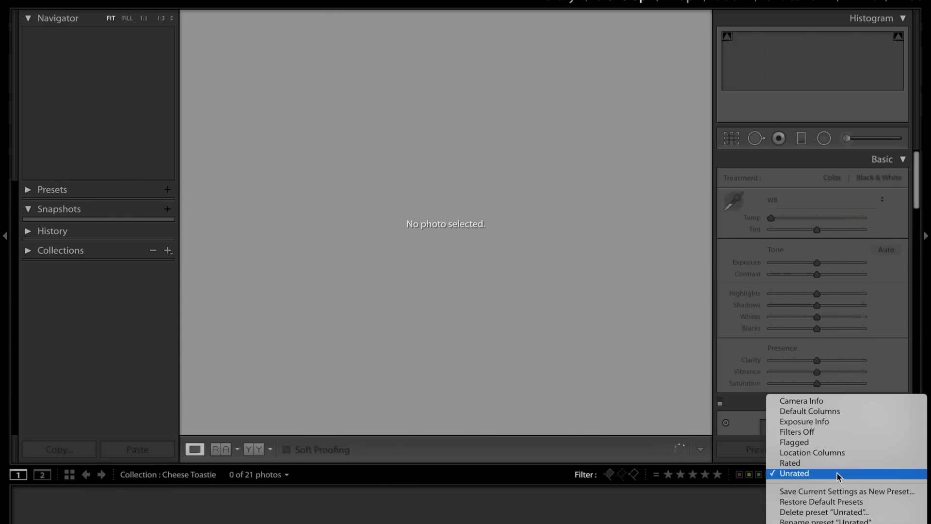
pyautogui.click(834, 463)
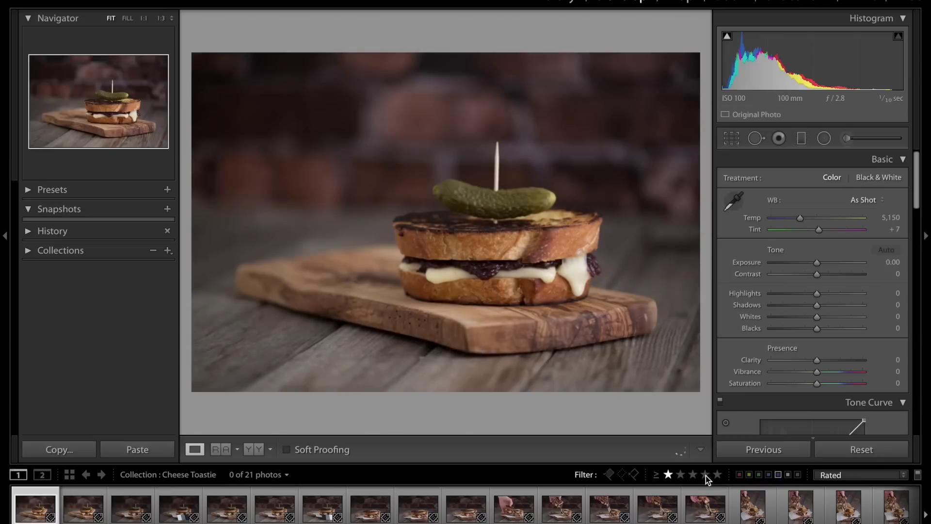
pyautogui.click(718, 475)
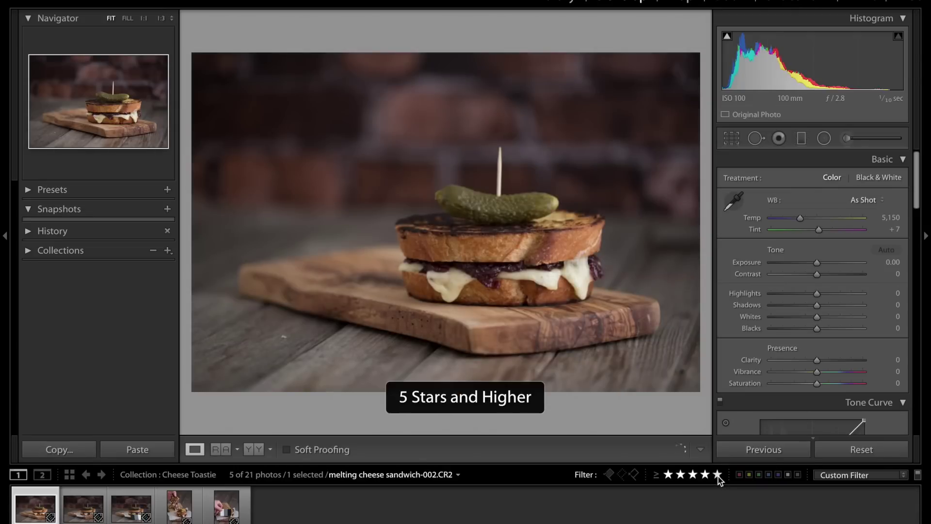
# Step: Flip between each grey-card shot and its matching no-card frame to compare them
pyautogui.press('Right')
pyautogui.press('Right')
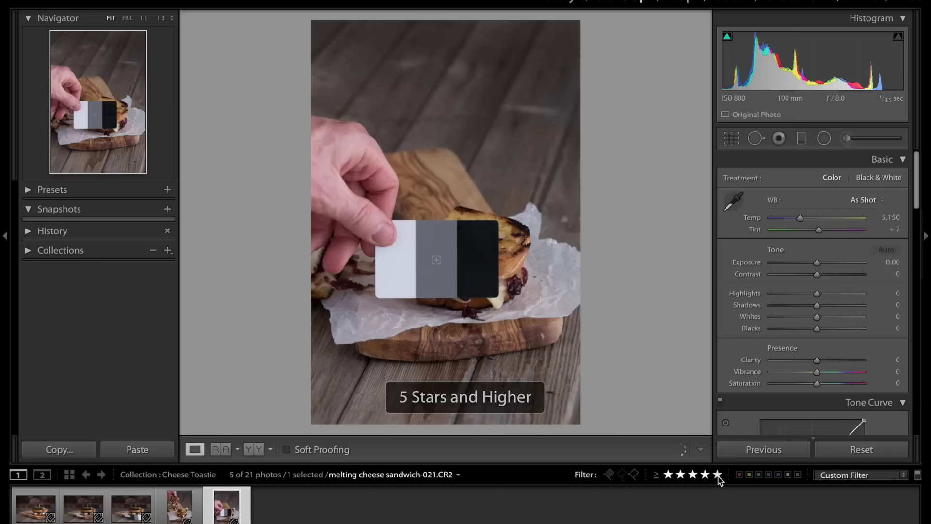
pyautogui.press('Left')
pyautogui.press('Left')
pyautogui.press('Left')
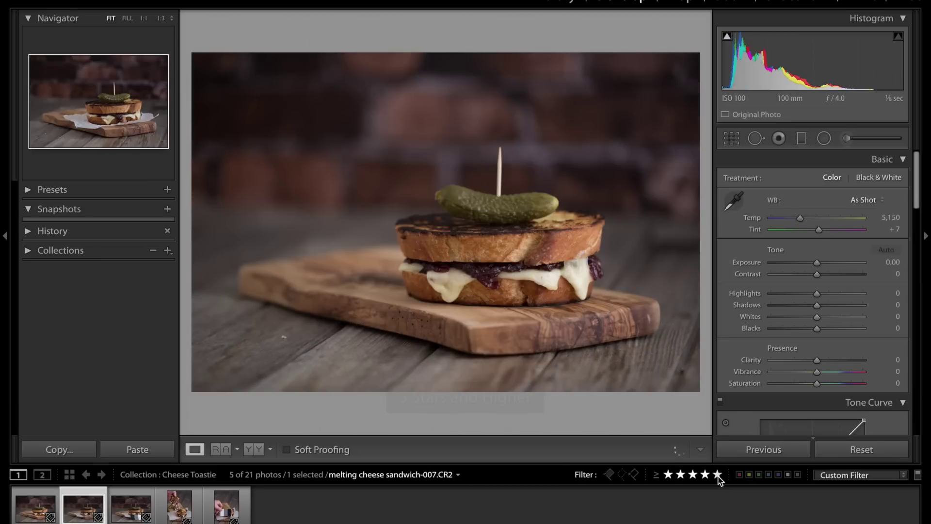
pyautogui.press('Right')
pyautogui.press('Right')
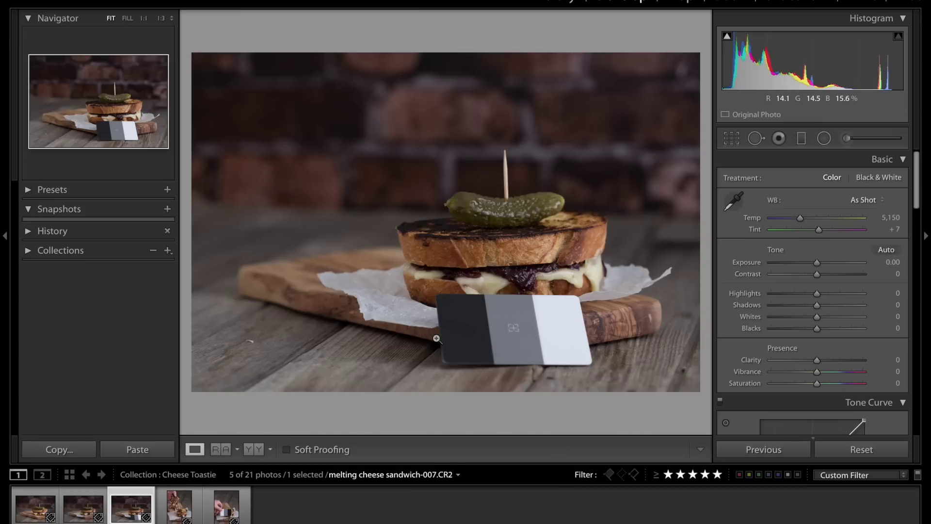
pyautogui.press('Left')
pyautogui.press('Right')
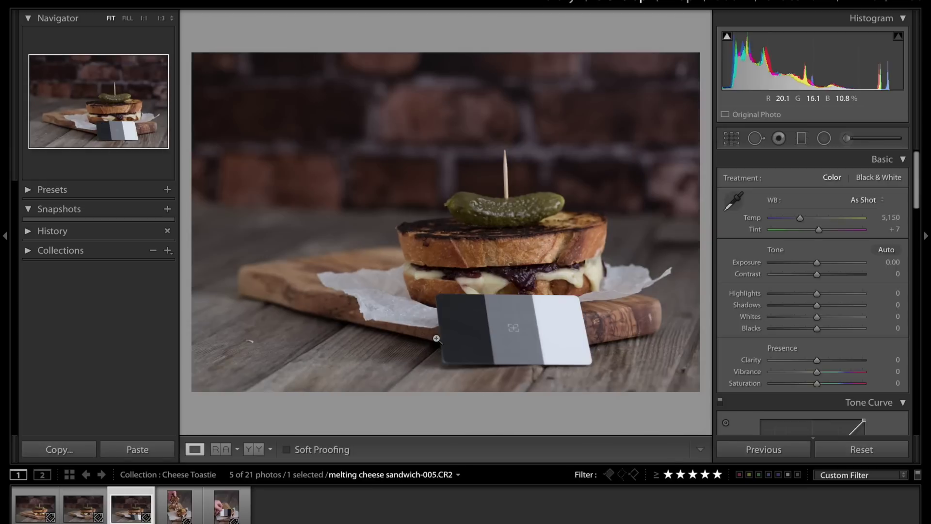
pyautogui.press('Left')
pyautogui.press('Right')
pyautogui.press('Left')
pyautogui.press('Right')
pyautogui.press('Right')
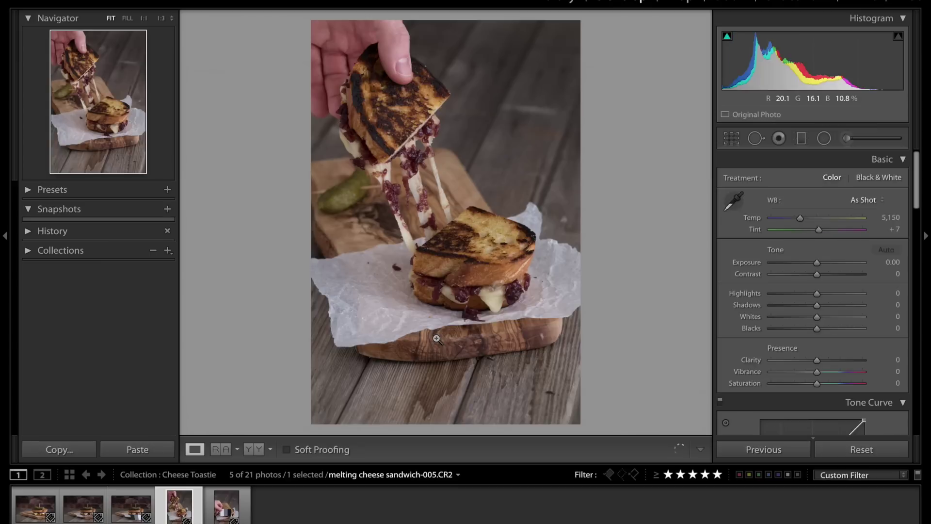
pyautogui.press('Right')
pyautogui.press('Left')
pyautogui.press('Right')
pyautogui.press('Left')
pyautogui.press('Right')
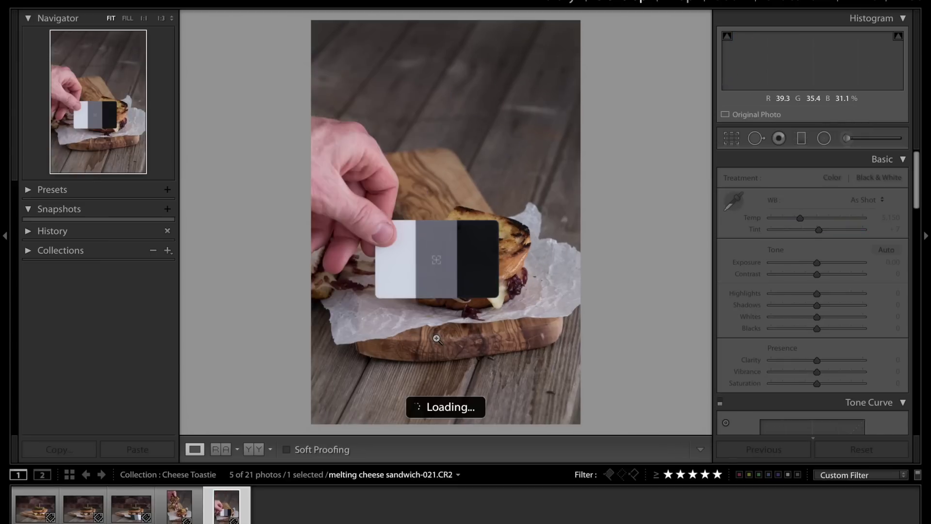
pyautogui.click(732, 203)
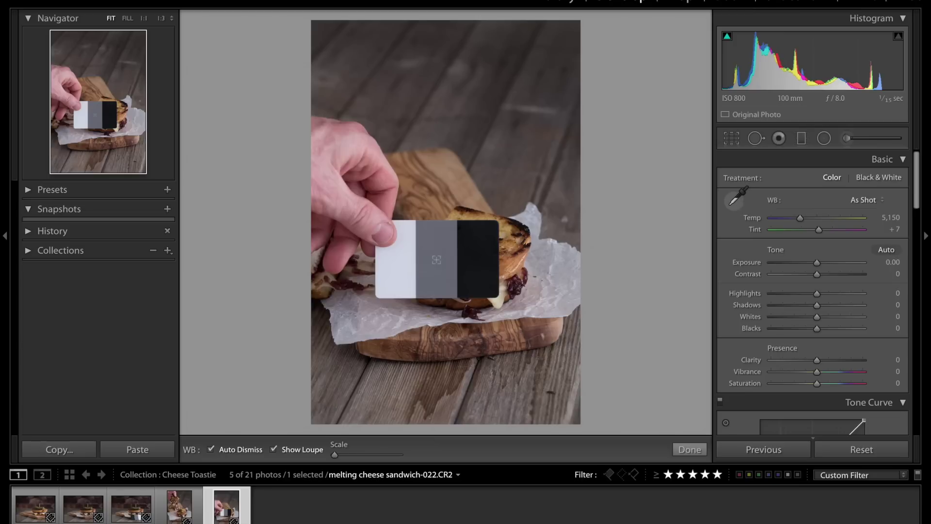
# Step: Sample the card's middle grey patch on sandwich-022 as the neutral white-balance point
pyautogui.click(433, 239)
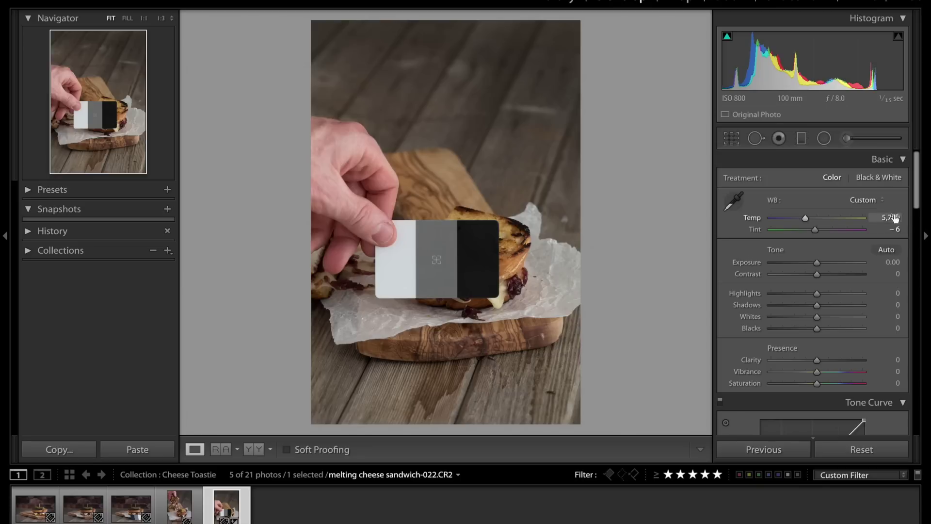
# Step: Set sandwich-021's white balance to Temp 5700 and Tint -6
pyautogui.moveTo(895, 218); pyautogui.dragTo(880, 218)
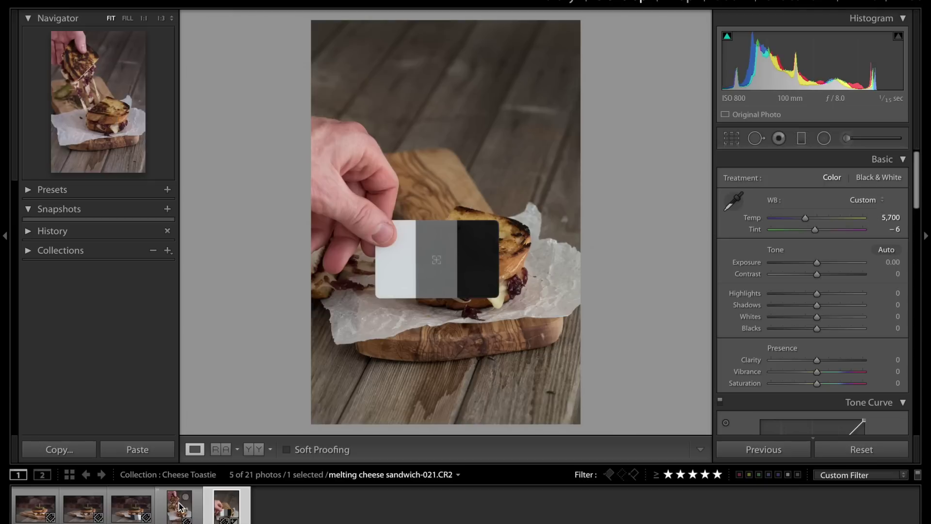
pyautogui.click(180, 507)
pyautogui.click(883, 218)
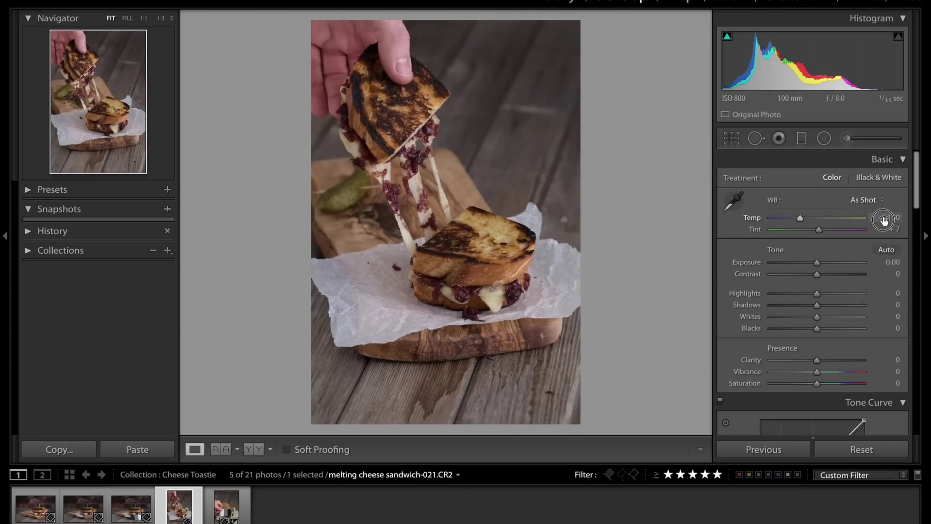
pyautogui.write('5700')
pyautogui.press('Tab')
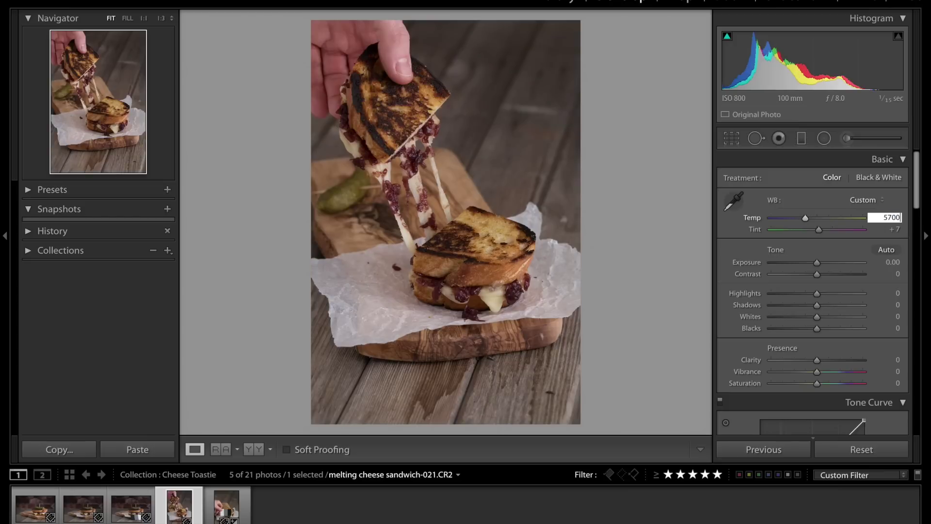
pyautogui.write('-6')
pyautogui.press('Tab')
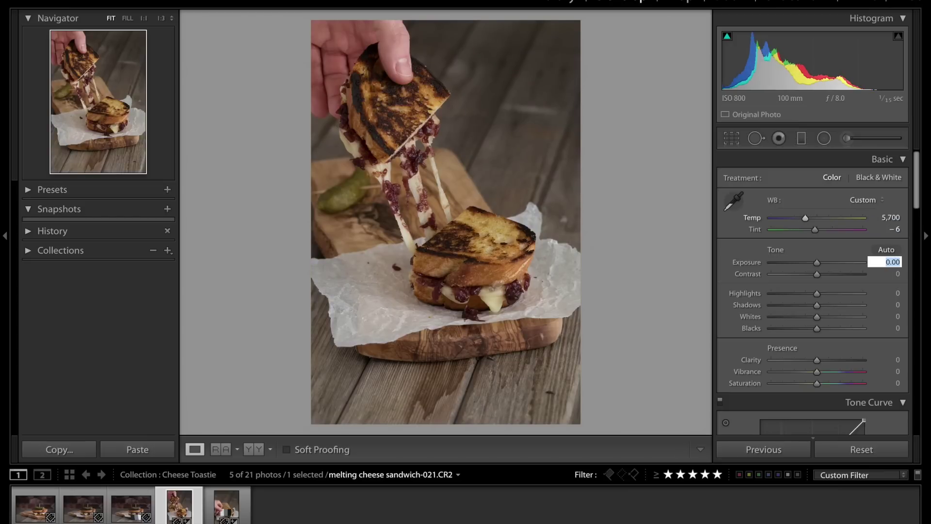
# Step: Compare against the grey-card shot sandwich-022 and rate it 3 stars
pyautogui.click(227, 507)
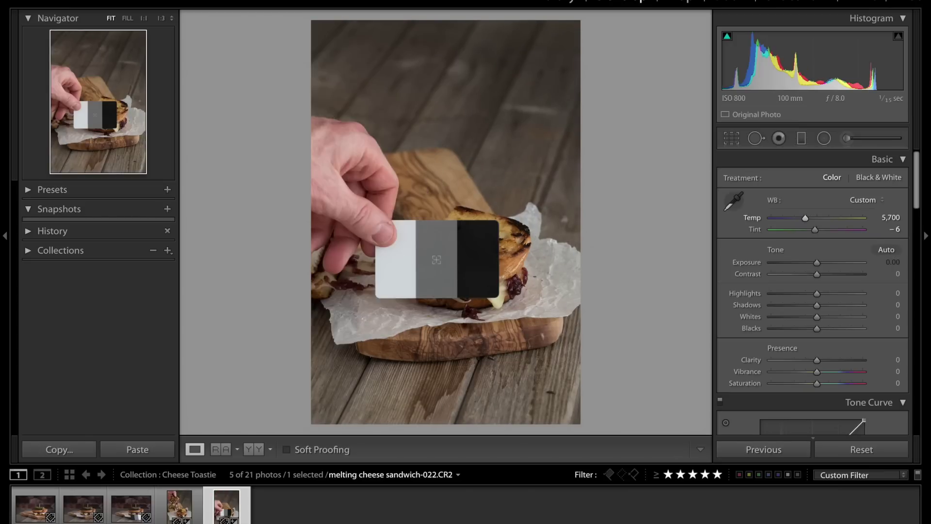
pyautogui.press('Left')
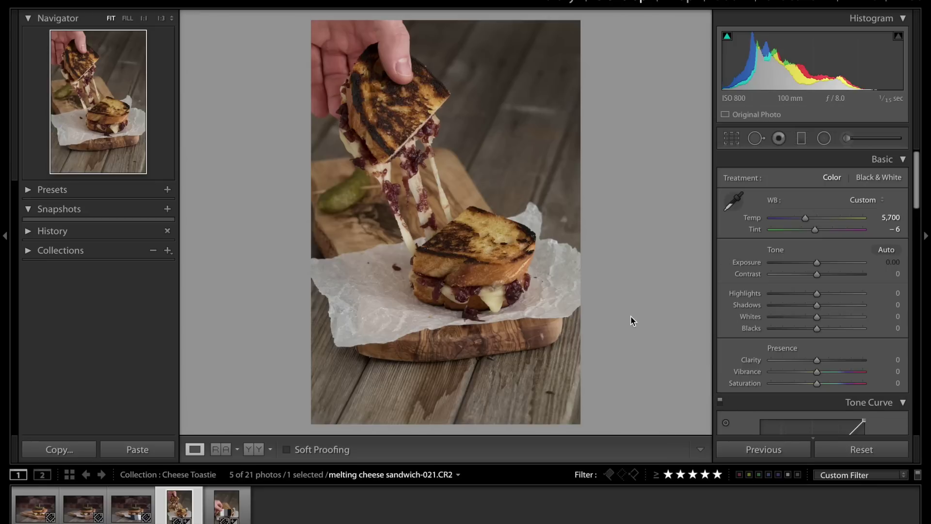
pyautogui.press('Right')
pyautogui.press('3')
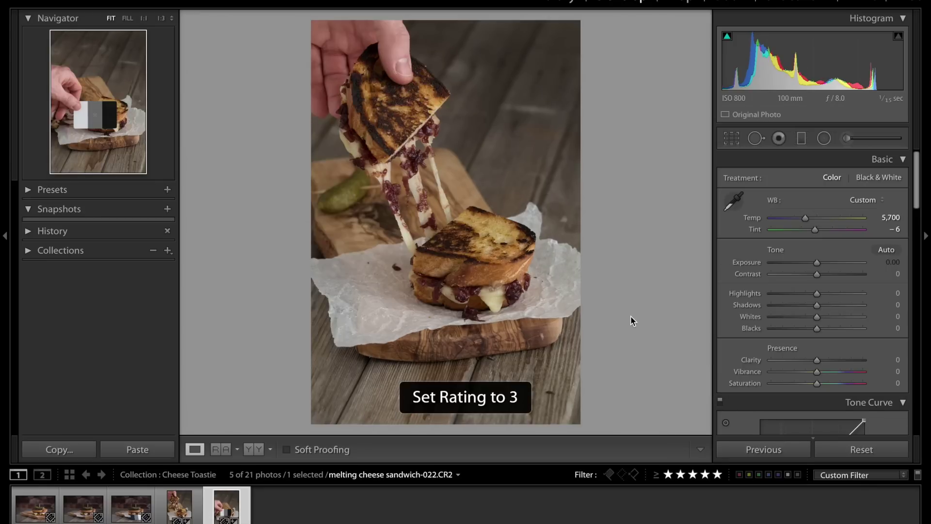
# Step: Sample the grey card on landscape sandwich-007 for white balance, undoing and resampling once
pyautogui.press('Left')
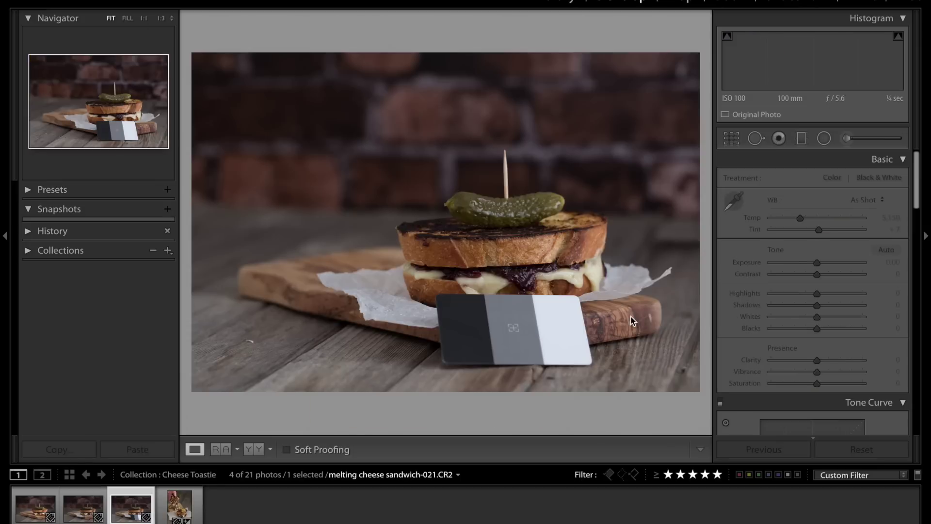
pyautogui.click(741, 196)
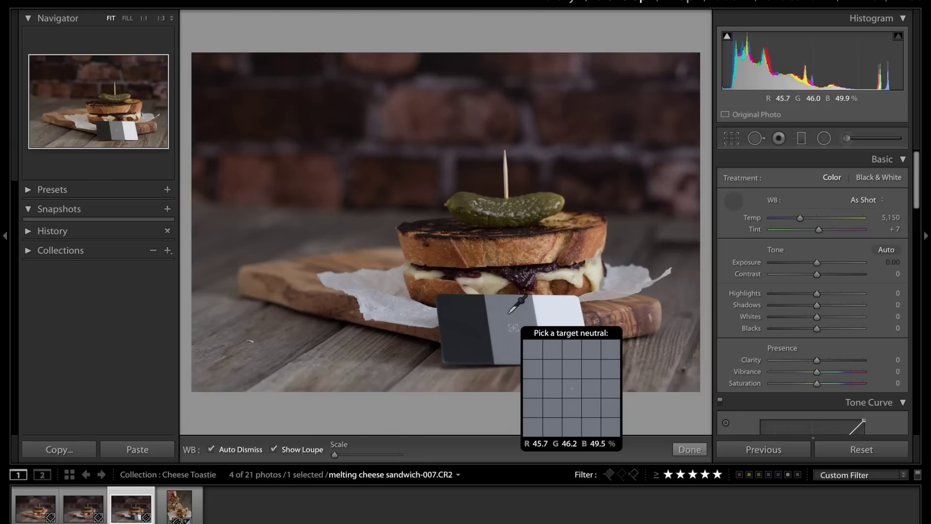
pyautogui.click(509, 313)
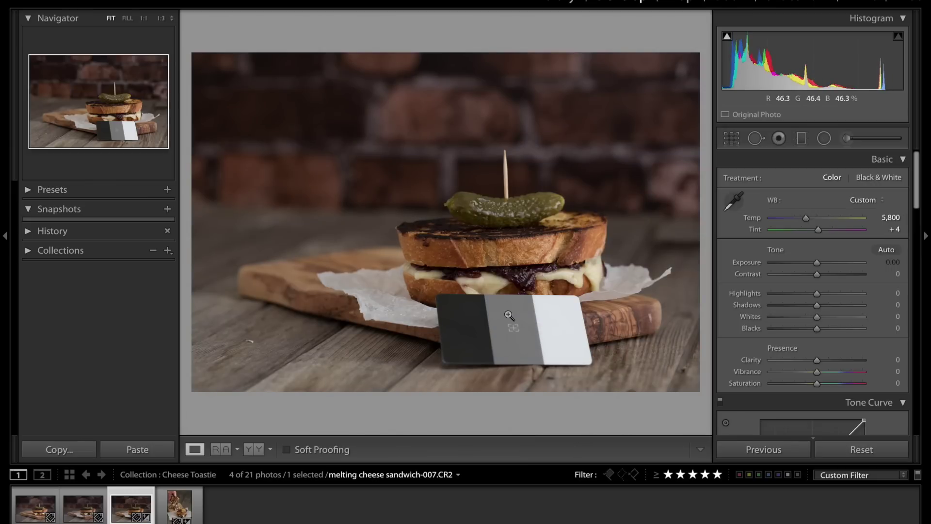
pyautogui.hotkey('ctrl', 'z')
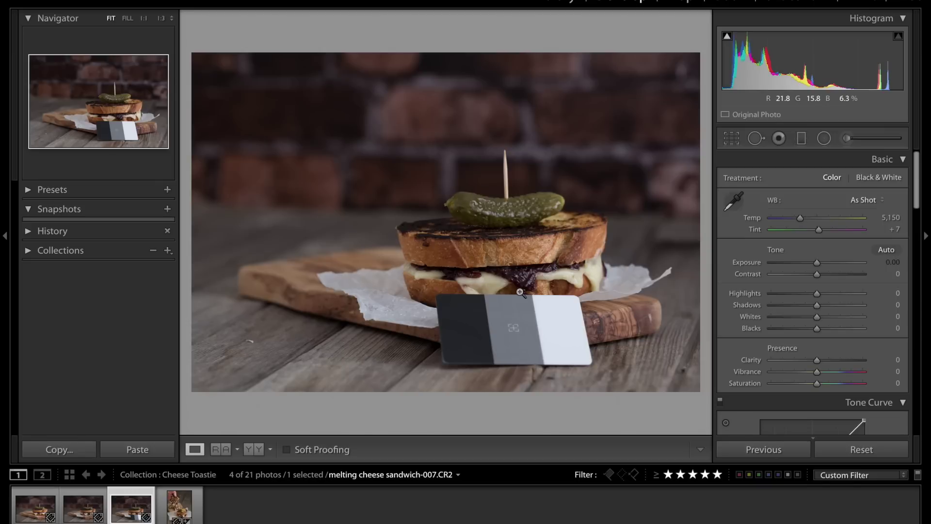
pyautogui.click(737, 203)
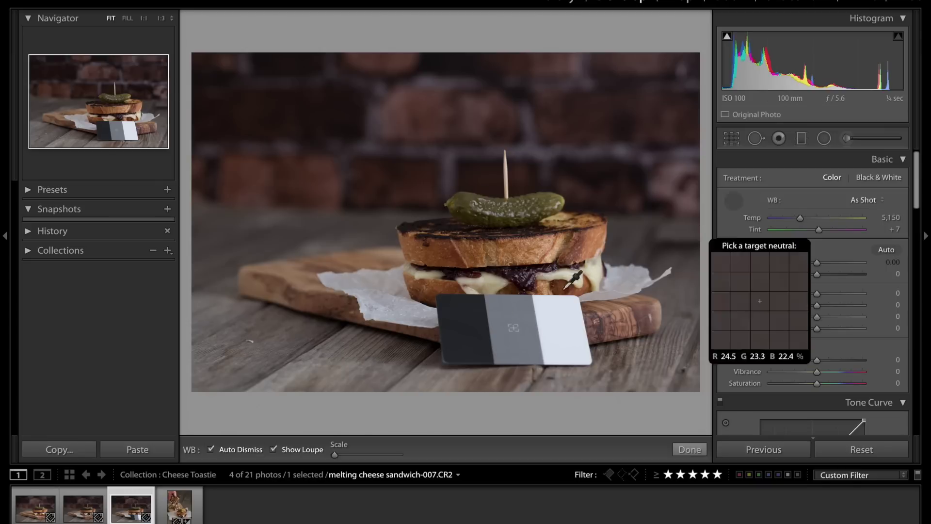
pyautogui.click(516, 313)
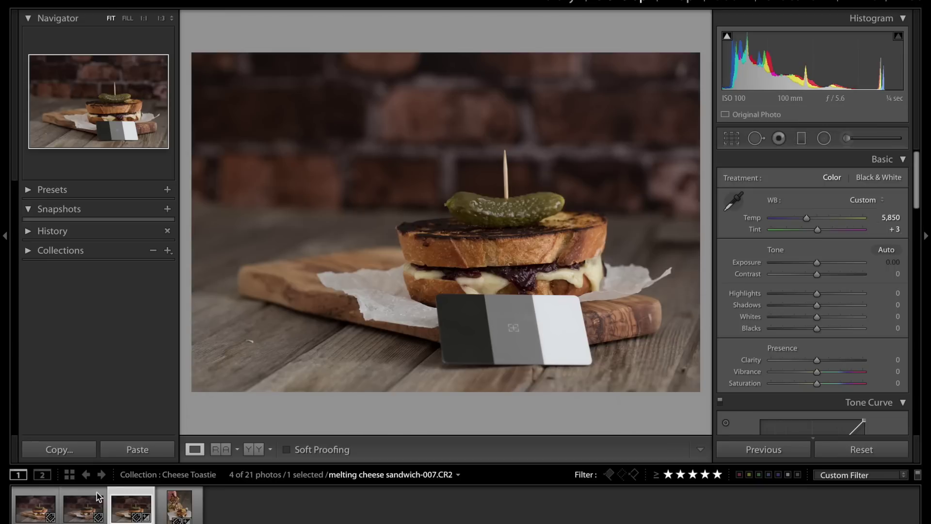
# Step: Set sandwich-005's white balance to Temp 5850 and Tint +3
pyautogui.click(92, 513)
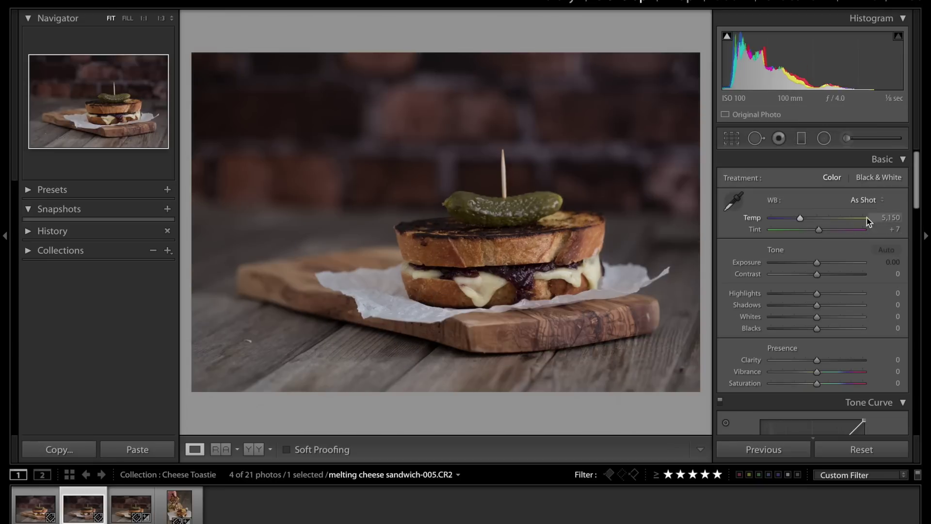
pyautogui.click(881, 219)
pyautogui.write('5850')
pyautogui.press('Tab')
pyautogui.write('3')
pyautogui.press('Tab')
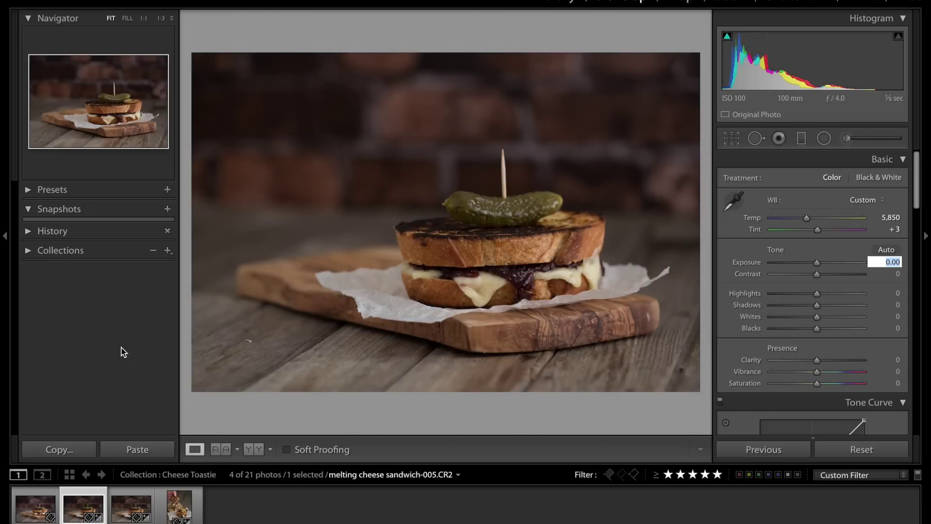
# Step: Rate the grey-card shot sandwich-007 three stars
pyautogui.press('Right')
pyautogui.press('Return')
pyautogui.press('Right')
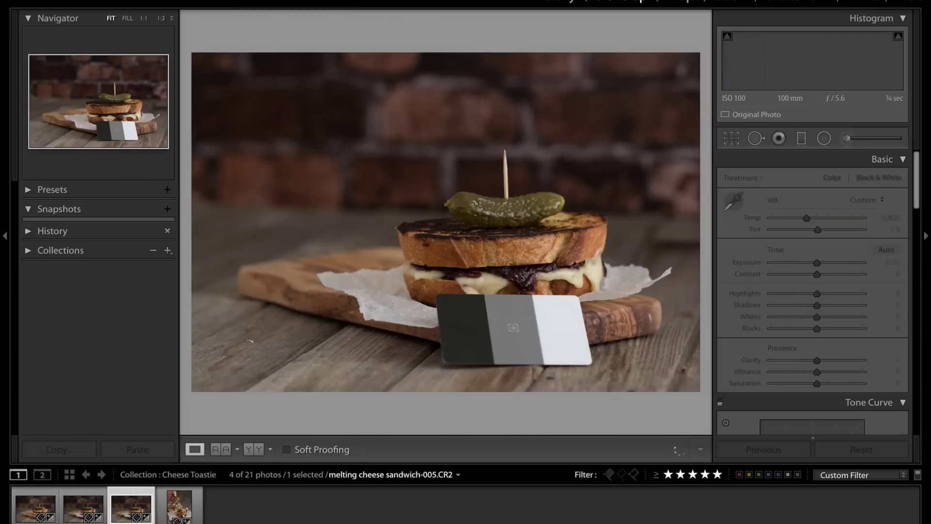
pyautogui.press('3')
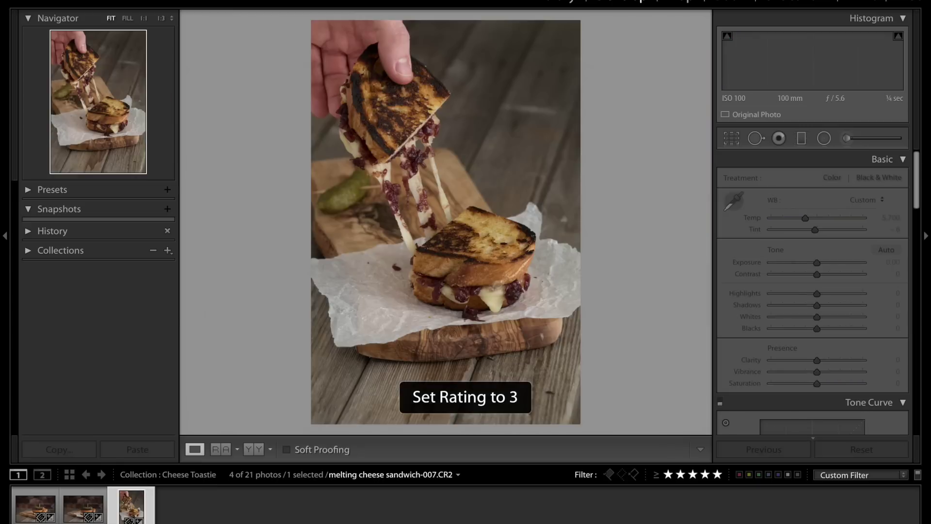
pyautogui.press('Left')
pyautogui.press('Left')
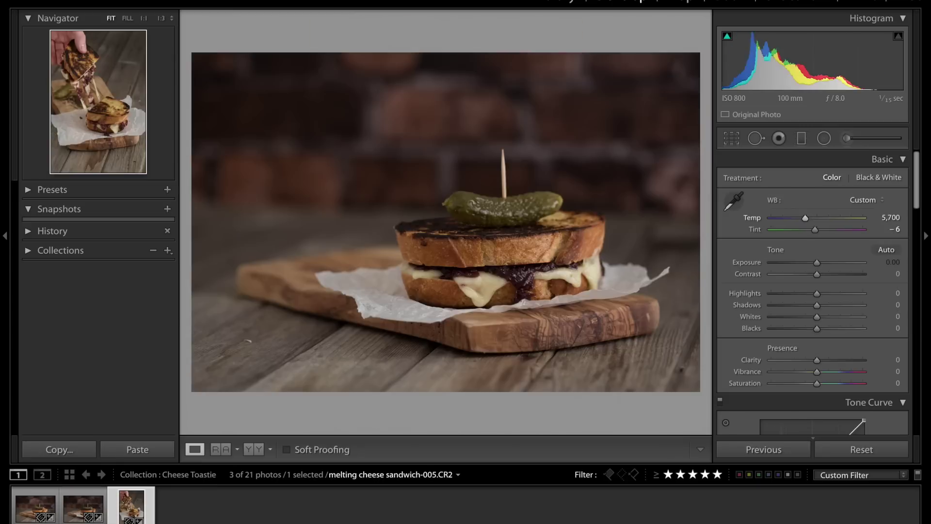
# Step: Tighten sandwich-021's crop from the bottom-right corner, apply it, then return to sandwich-005
pyautogui.press('Right')
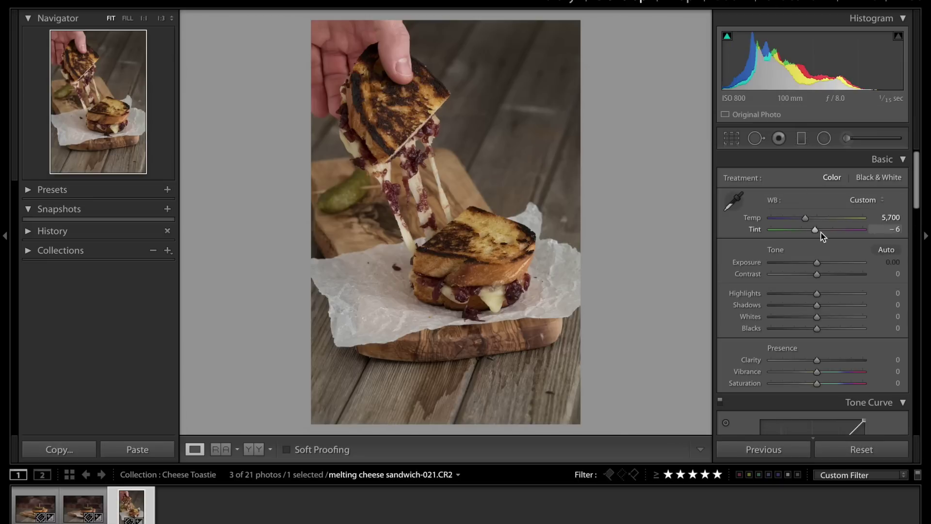
pyautogui.click(732, 138)
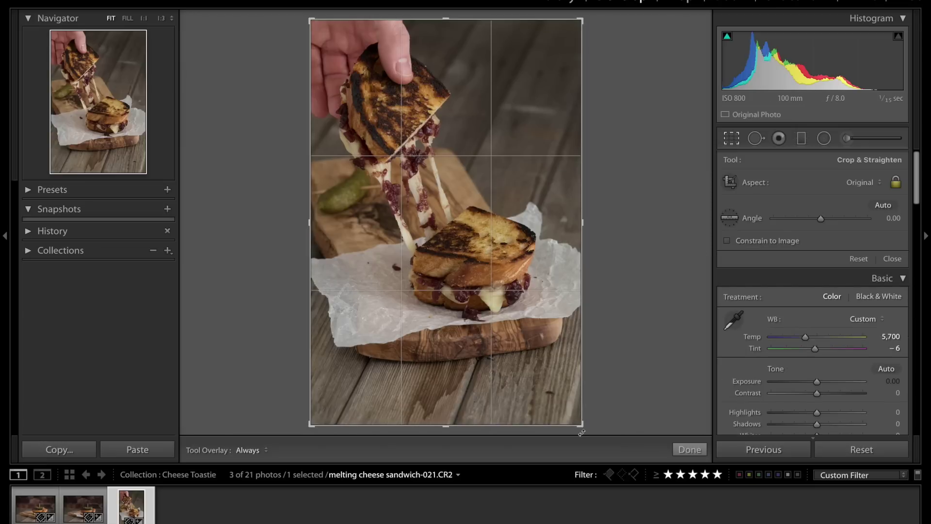
pyautogui.moveTo(581, 427); pyautogui.dragTo(571, 401)
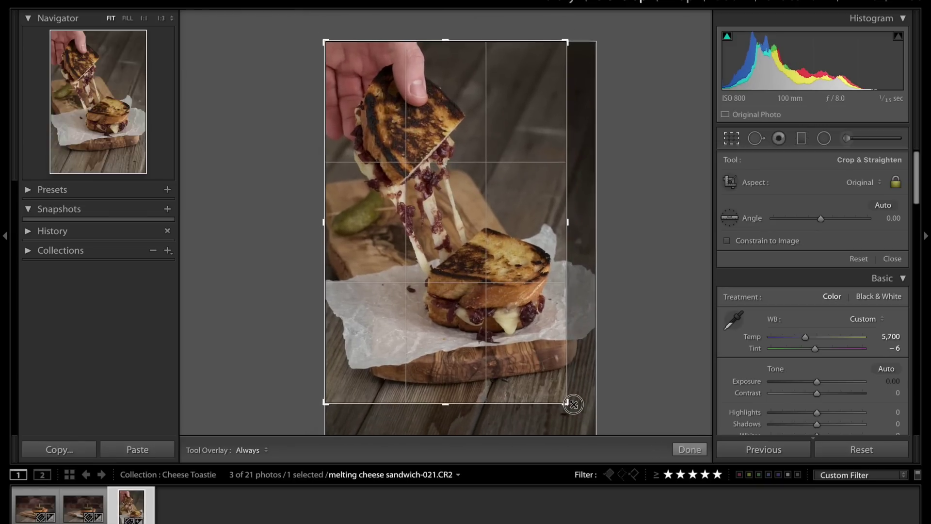
pyautogui.click(524, 349)
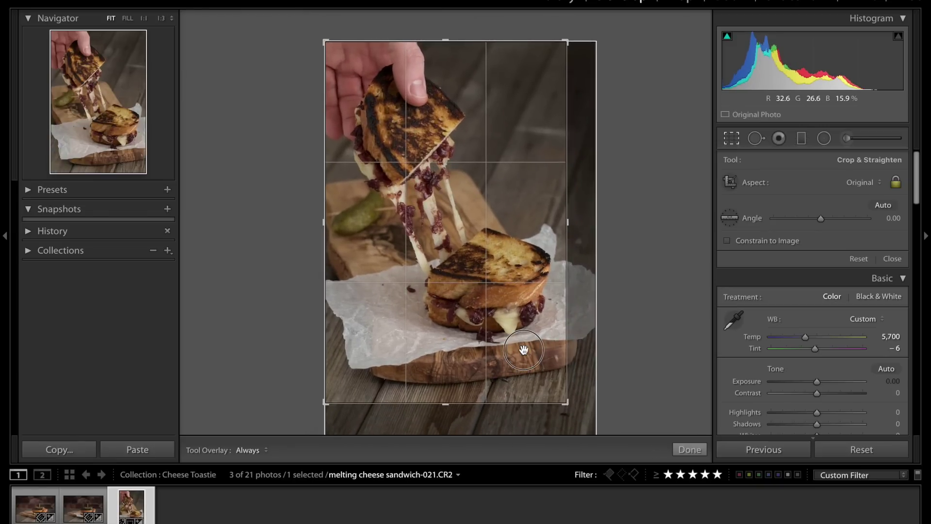
pyautogui.click(567, 405)
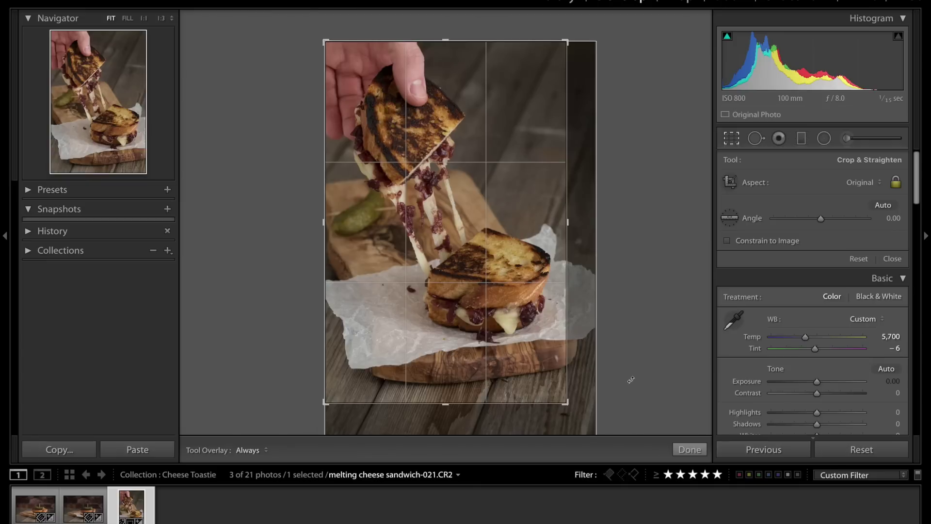
pyautogui.click(518, 403)
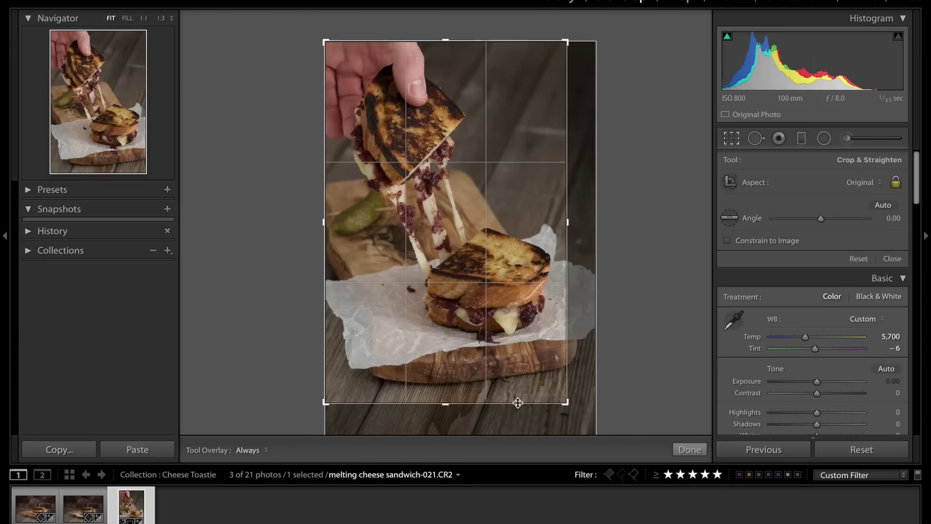
pyautogui.press('Return')
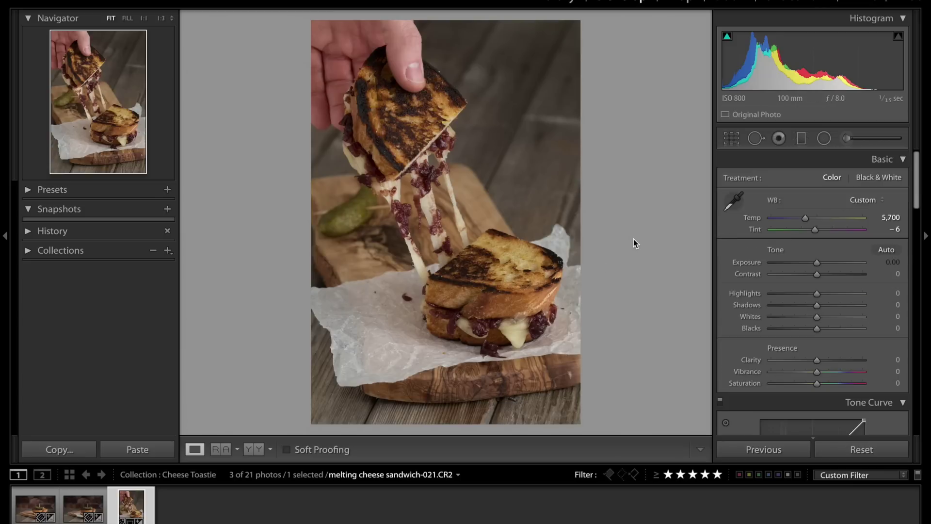
pyautogui.press('Left')
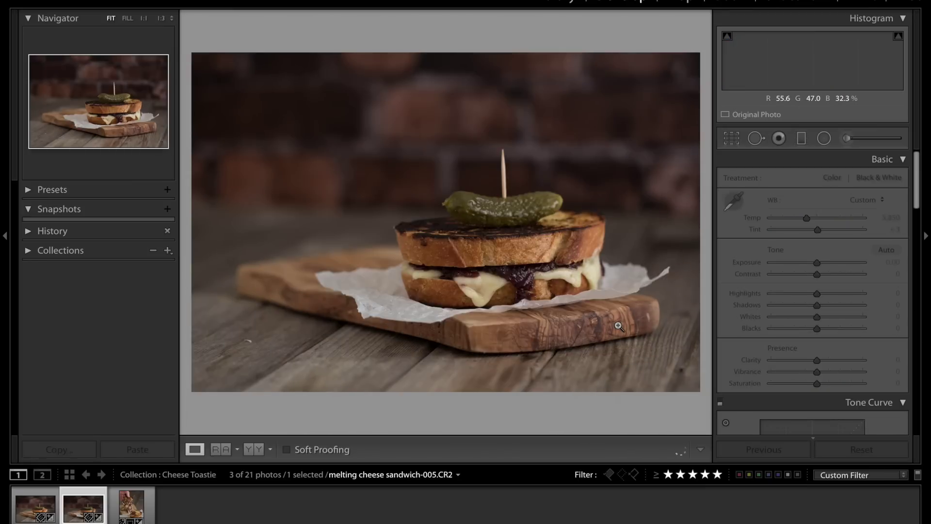
# Step: Tighten sandwich-005's crop from the bottom-right and slide the photo left within the frame
pyautogui.click(731, 139)
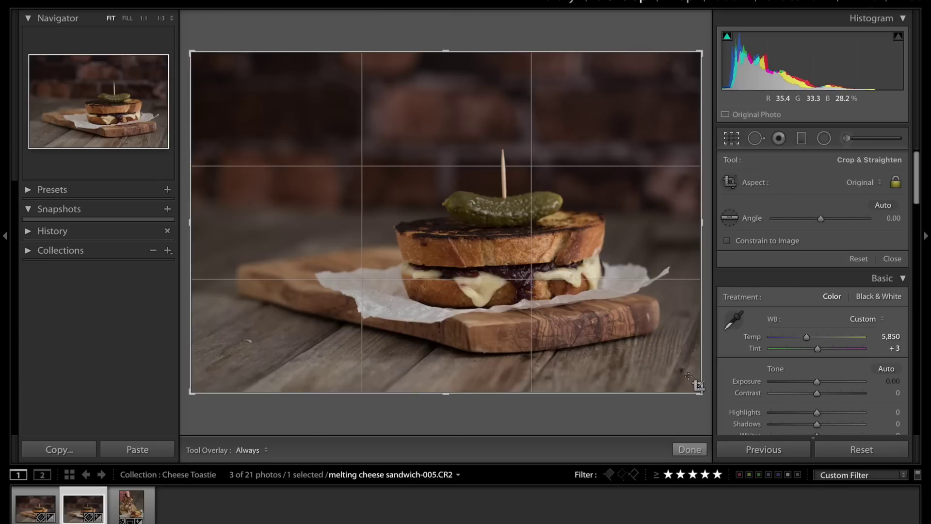
pyautogui.moveTo(695, 385); pyautogui.dragTo(693, 385)
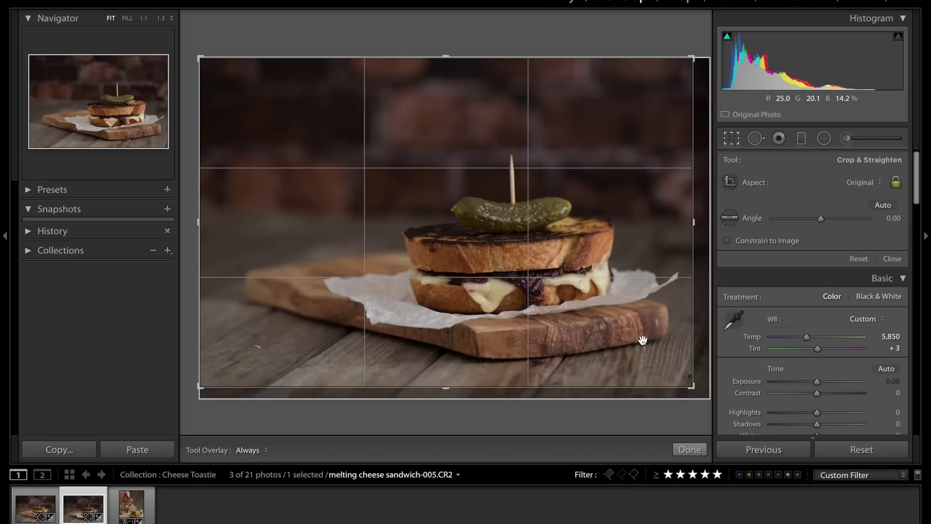
pyautogui.moveTo(641, 337); pyautogui.dragTo(637, 343)
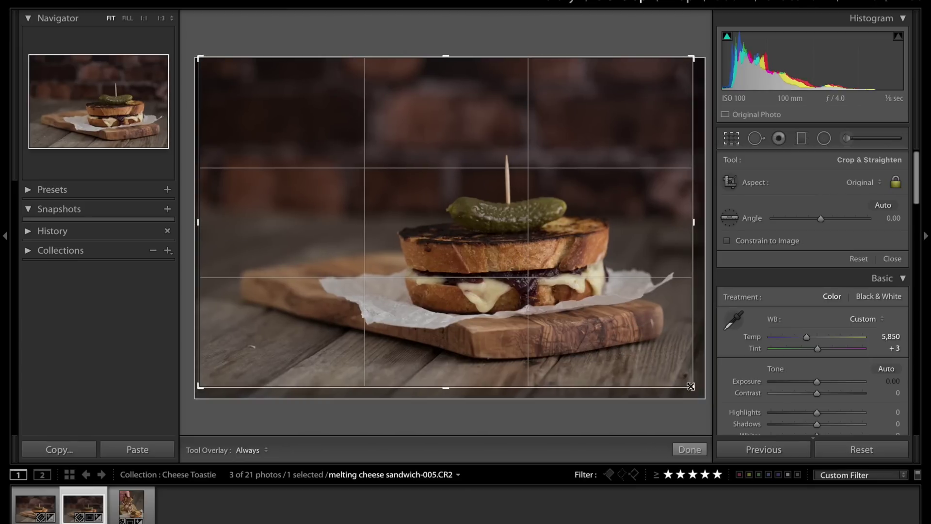
pyautogui.moveTo(691, 386); pyautogui.dragTo(689, 385)
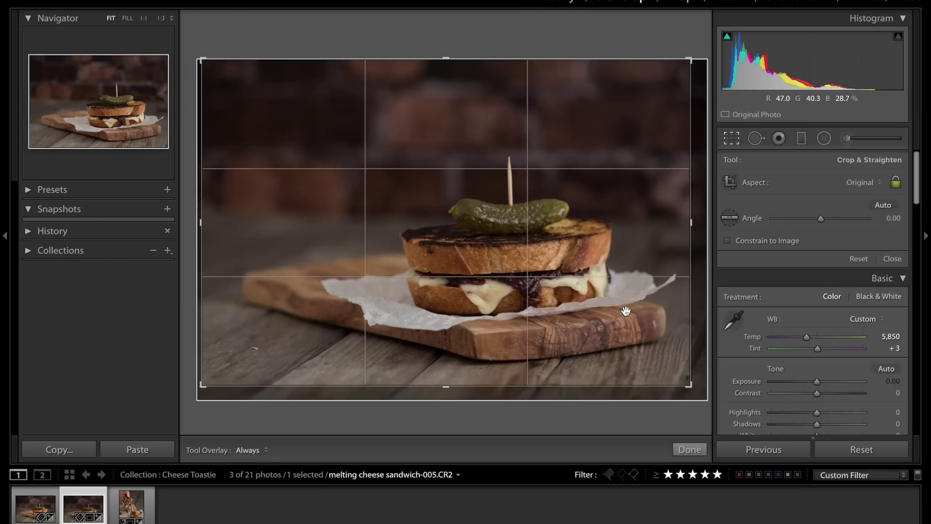
pyautogui.moveTo(626, 311); pyautogui.dragTo(624, 314)
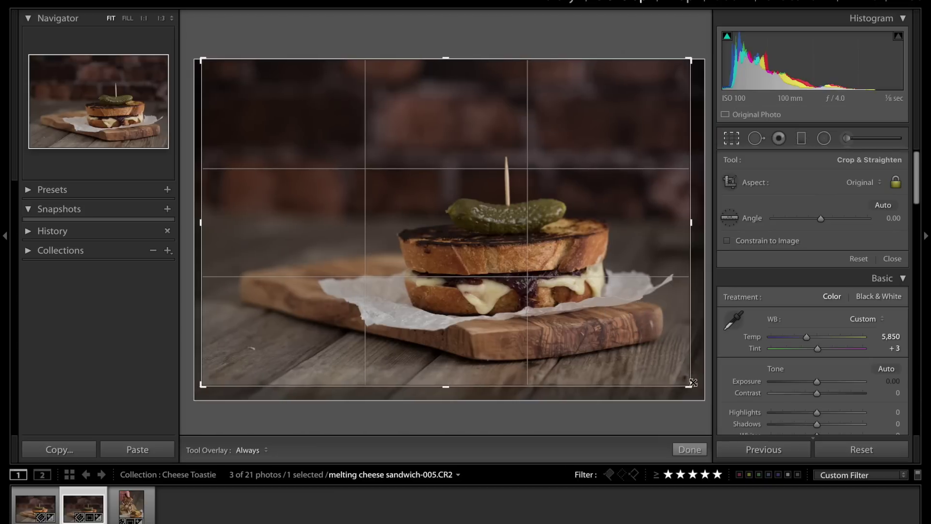
pyautogui.moveTo(694, 382); pyautogui.dragTo(684, 382)
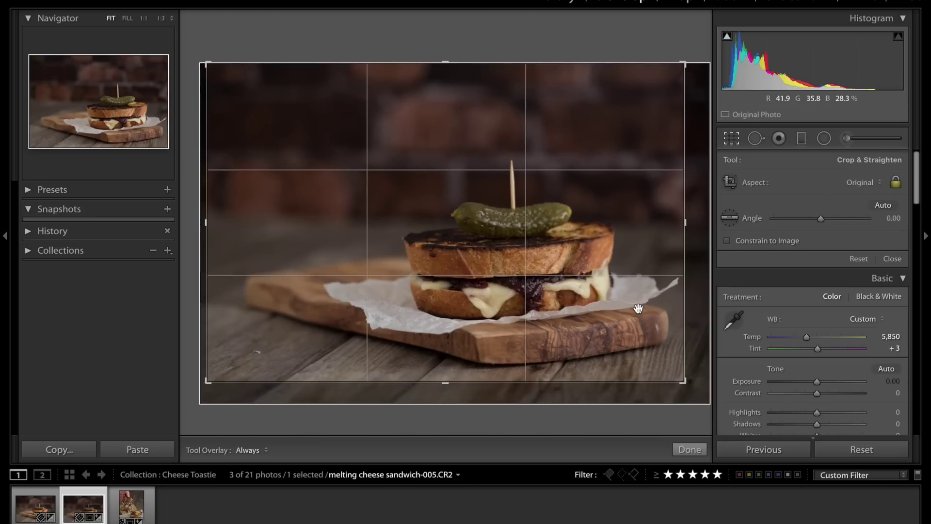
pyautogui.moveTo(639, 308); pyautogui.dragTo(630, 306)
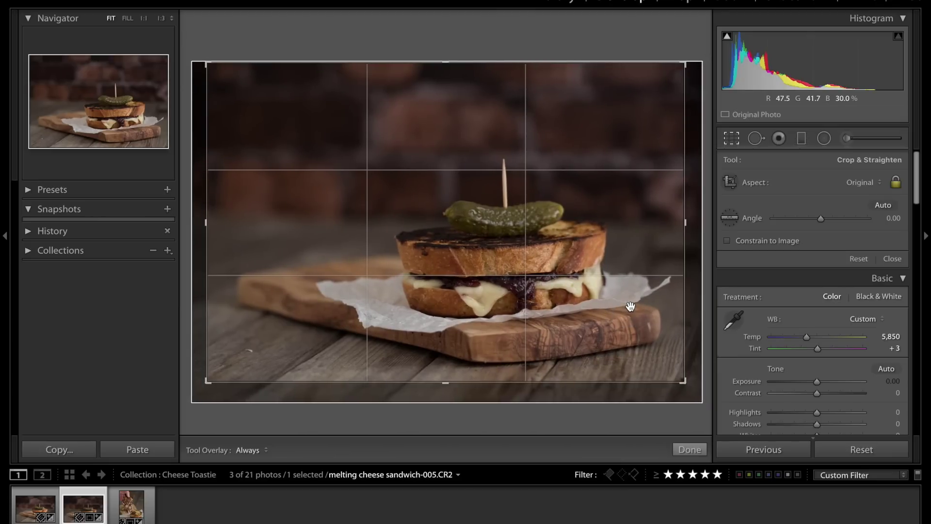
pyautogui.press('Return')
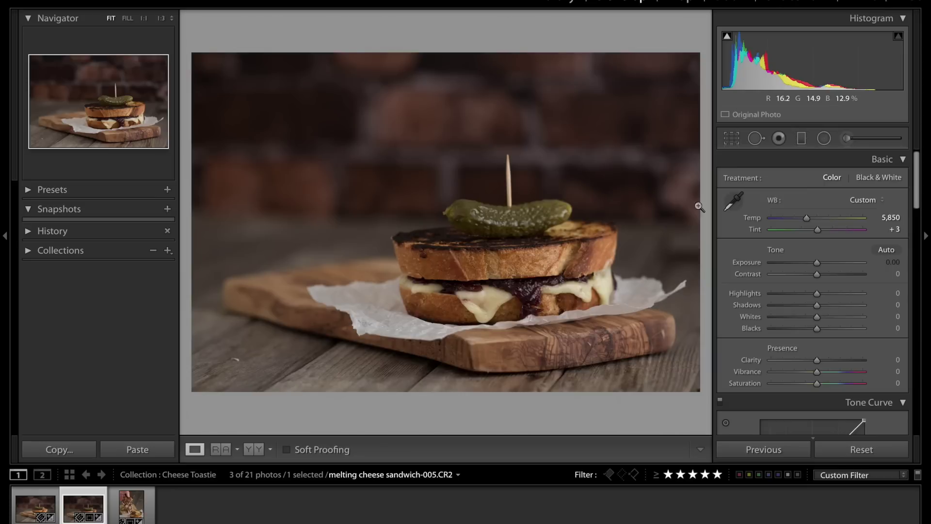
# Step: Rotate sandwich-005's crop to a slight straightening angle of about 0.6°
pyautogui.click(732, 139)
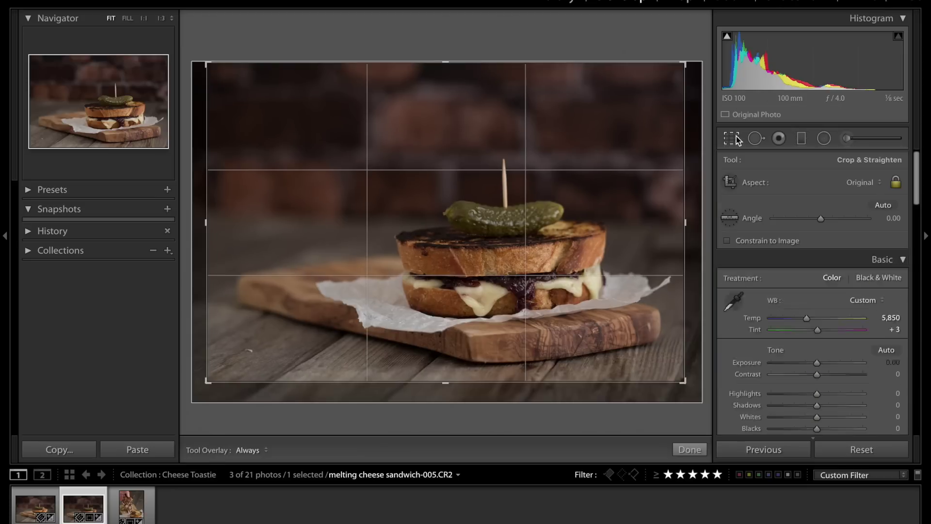
pyautogui.moveTo(694, 43); pyautogui.dragTo(697, 45)
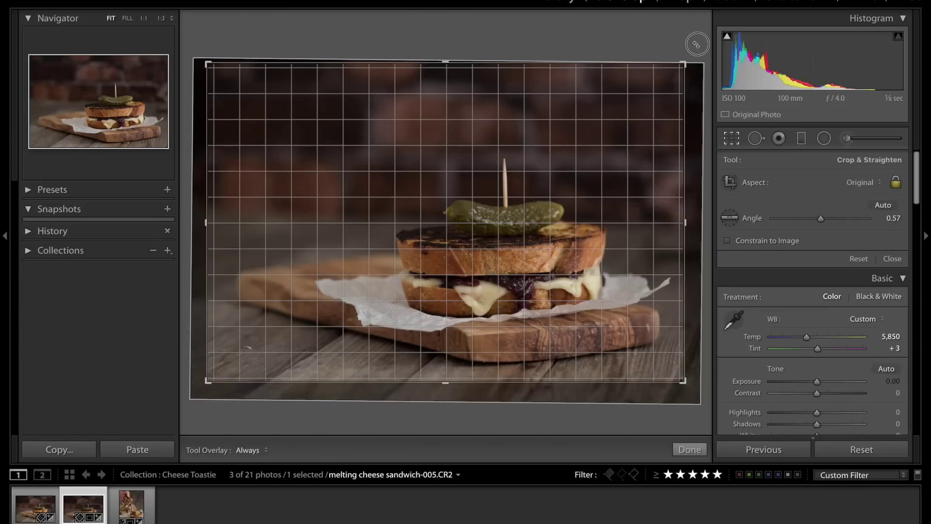
pyautogui.moveTo(697, 44); pyautogui.dragTo(695, 45)
pyautogui.press('Return')
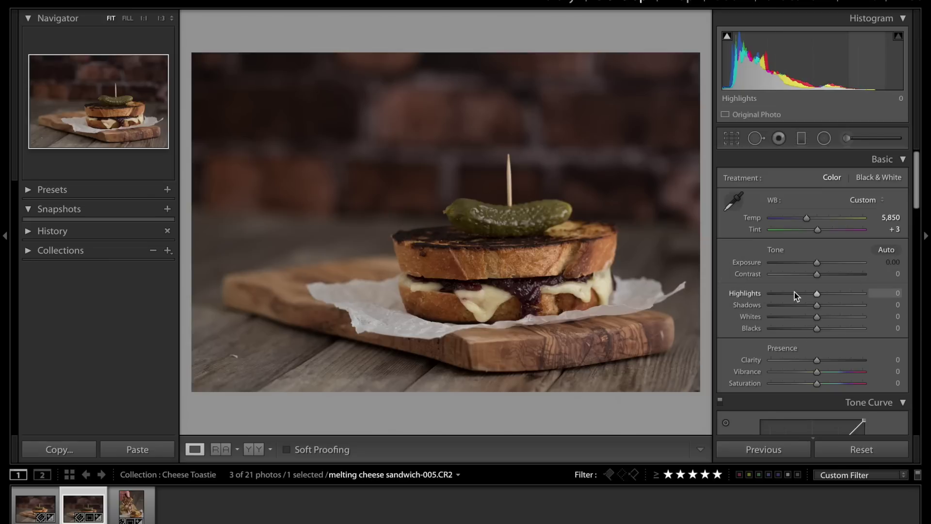
# Step: Raise the photo's Contrast to +34 in the Basic panel
pyautogui.scroll(-1, 794, 292)
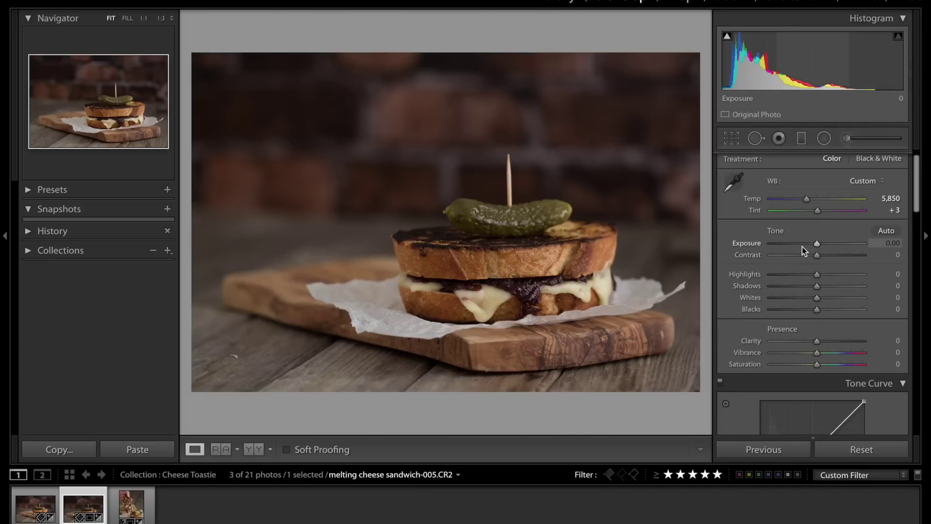
pyautogui.click(891, 256)
pyautogui.write('20')
pyautogui.press('Return')
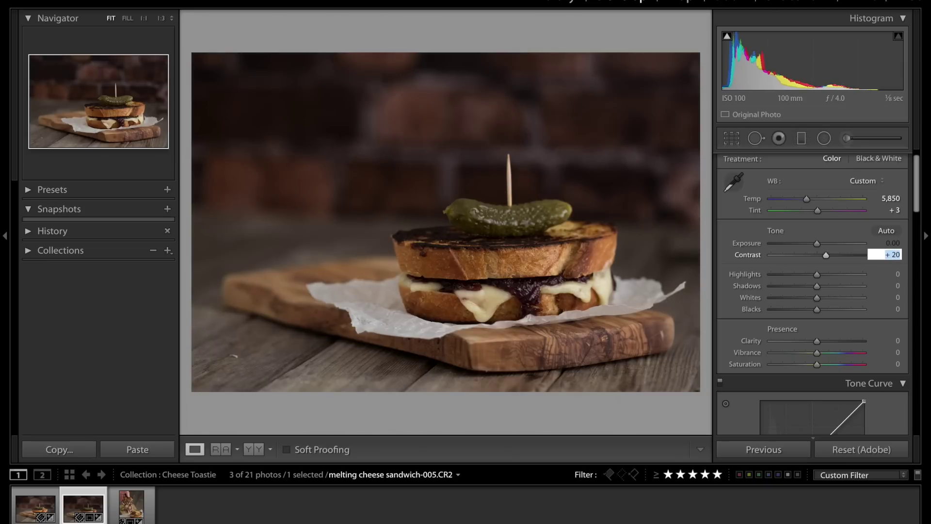
pyautogui.press('Up')
pyautogui.press('Up')
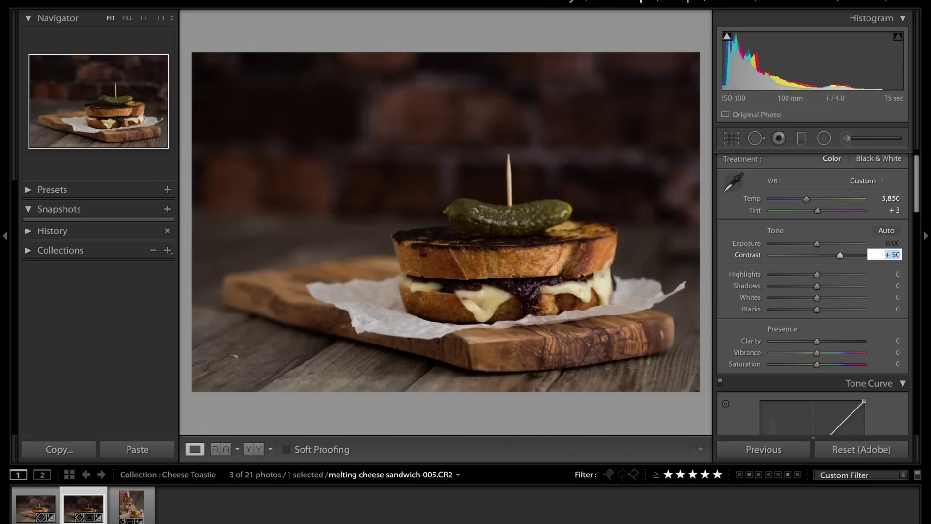
pyautogui.press('Up')
pyautogui.press('Up')
pyautogui.hotkey('shift', 'Down')
pyautogui.hotkey('shift', 'Down')
pyautogui.hotkey('shift', 'Down')
pyautogui.hotkey('shift', 'Down')
pyautogui.hotkey('shift', 'Down')
pyautogui.hotkey('shift', 'Down')
pyautogui.hotkey('shift', 'Down')
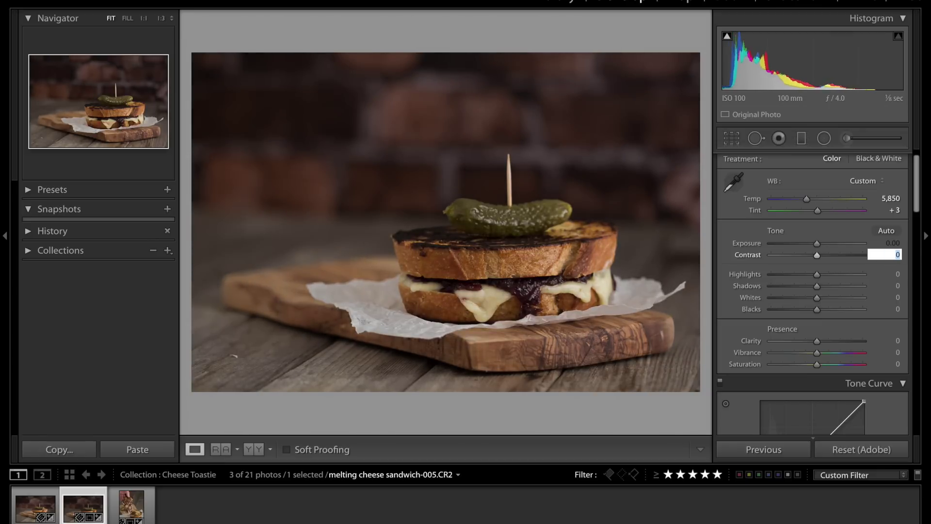
pyautogui.write('2')
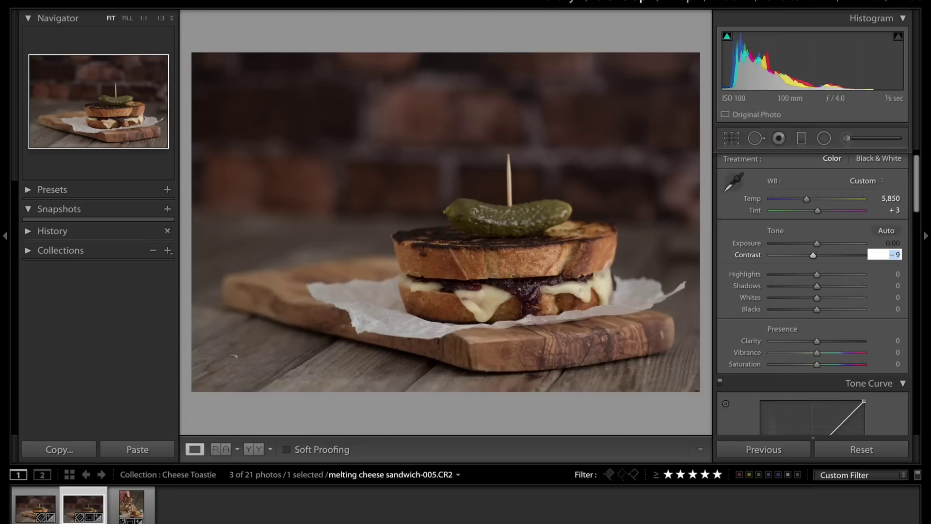
pyautogui.press('Return')
pyautogui.press('Up')
pyautogui.press('Up')
pyautogui.press('Up')
pyautogui.press('Up')
pyautogui.press('Up')
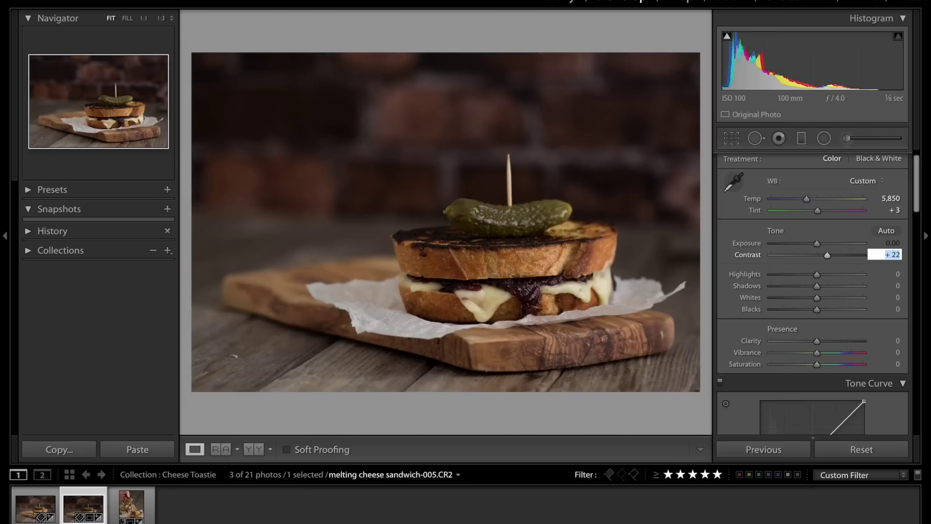
pyautogui.press('Up')
pyautogui.press('Up')
pyautogui.press('Up')
pyautogui.press('Up')
pyautogui.press('Up')
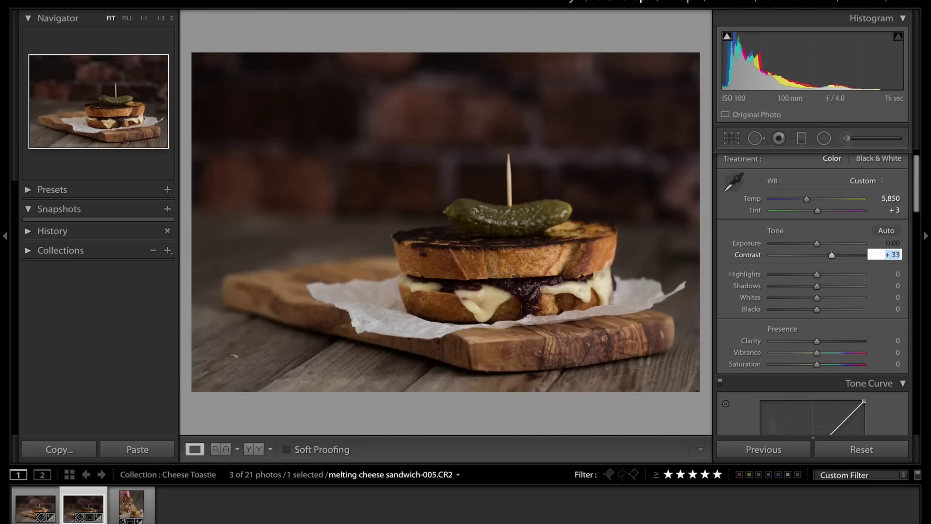
pyautogui.press('Up')
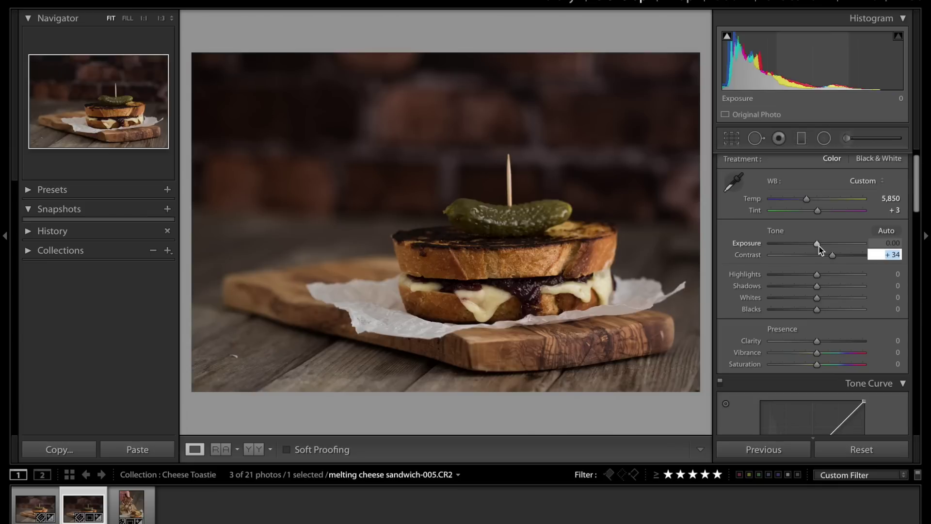
# Step: Try Exposure at +0.60, then reset it to 0.00
pyautogui.moveTo(816, 243); pyautogui.dragTo(823, 244)
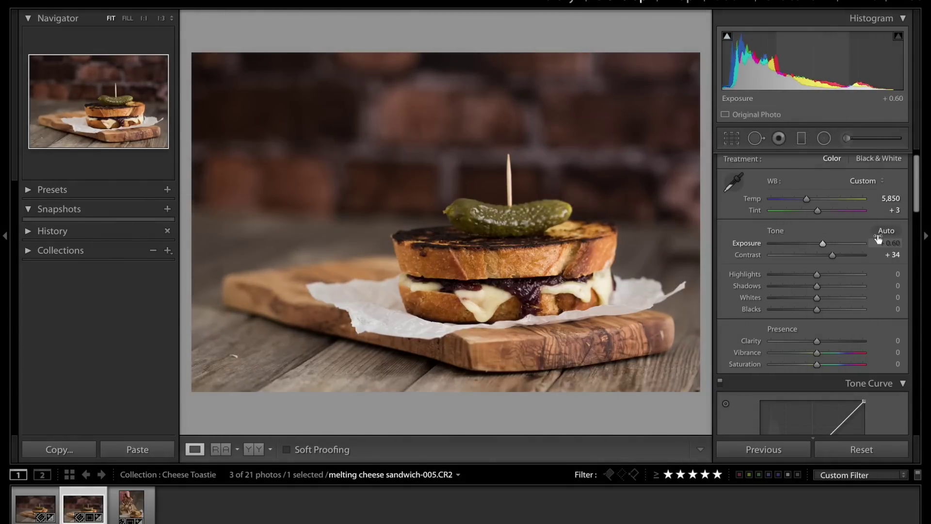
pyautogui.click(887, 243)
pyautogui.write('0')
pyautogui.press('Tab')
pyautogui.press('Tab')
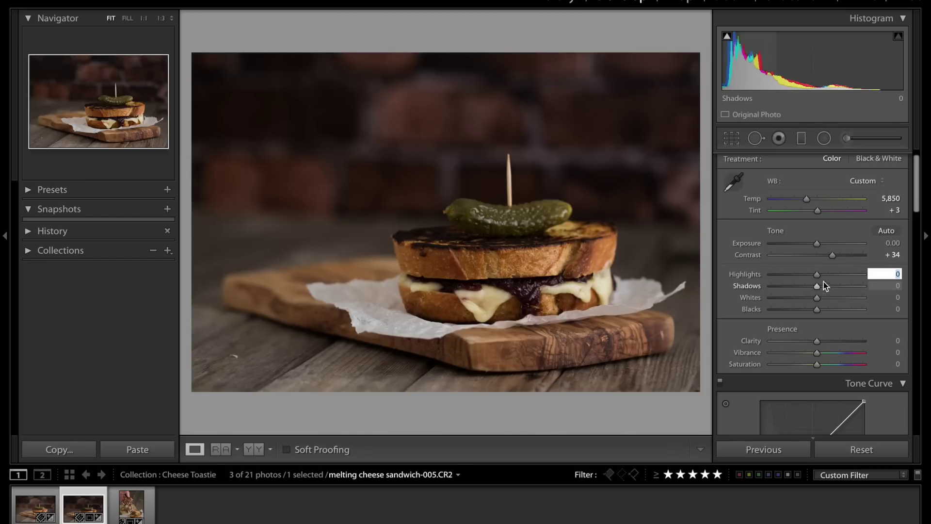
# Step: Set Highlights to +33 and Shadows to +57, checking the pickle and toothpick up close
pyautogui.moveTo(817, 274); pyautogui.dragTo(895, 272)
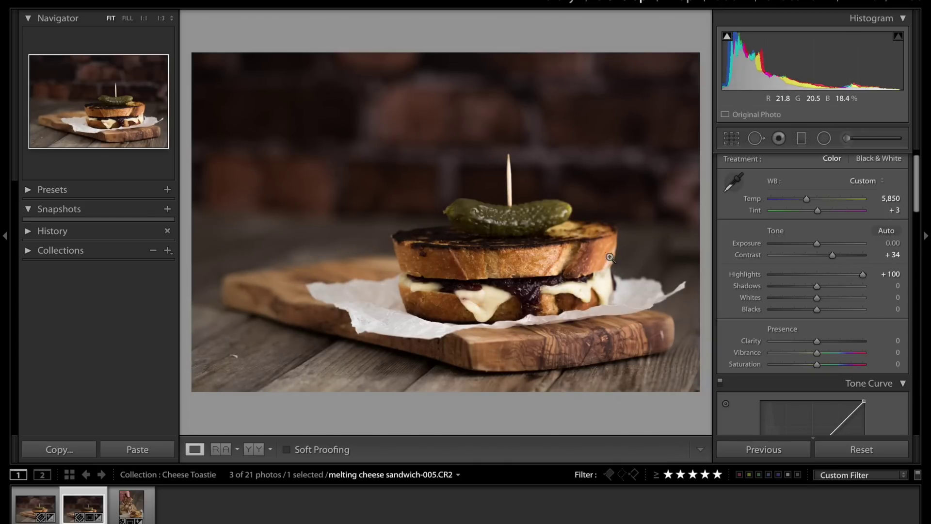
pyautogui.hotkey('ctrl', '-')
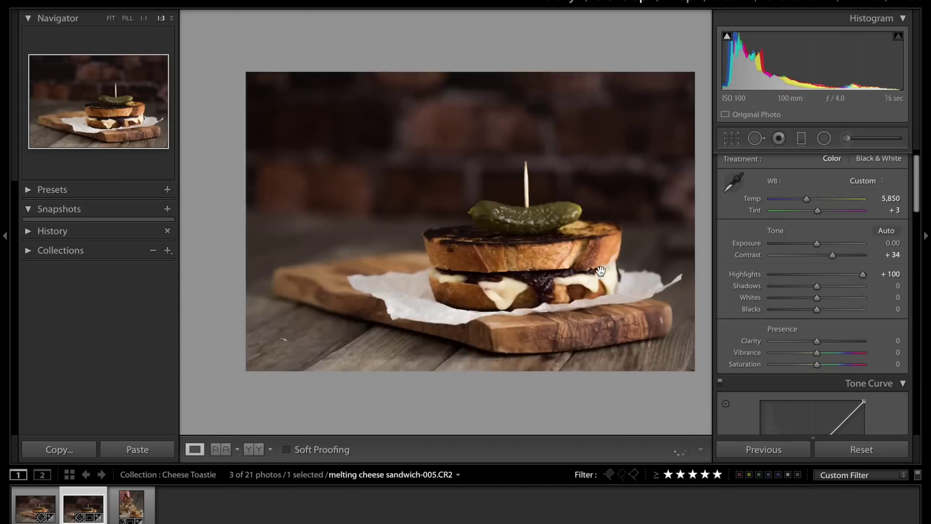
pyautogui.click(601, 271)
pyautogui.moveTo(613, 271); pyautogui.dragTo(397, 113)
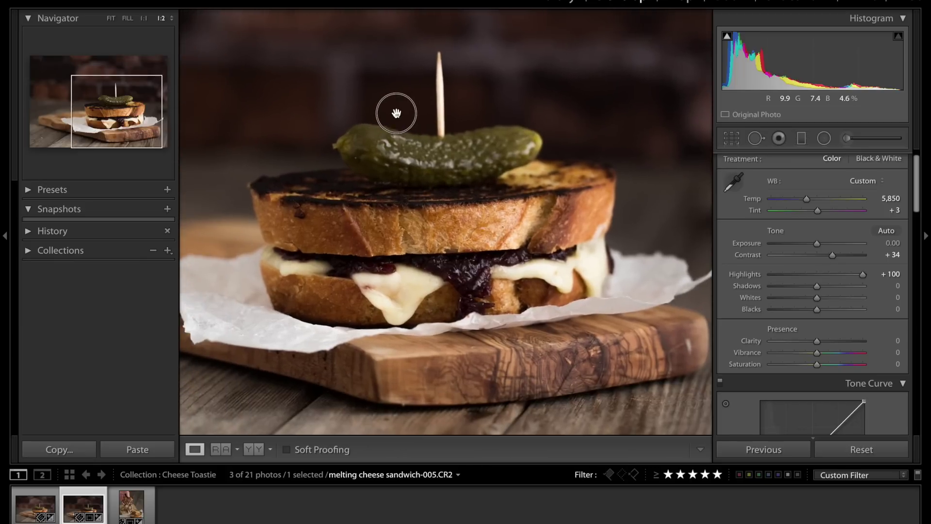
pyautogui.moveTo(862, 275); pyautogui.dragTo(832, 276)
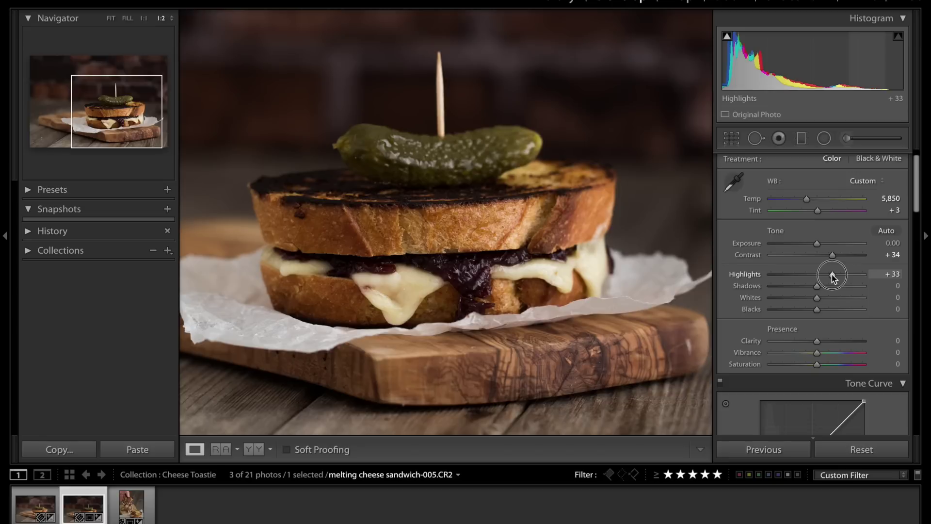
pyautogui.moveTo(816, 288); pyautogui.dragTo(841, 286)
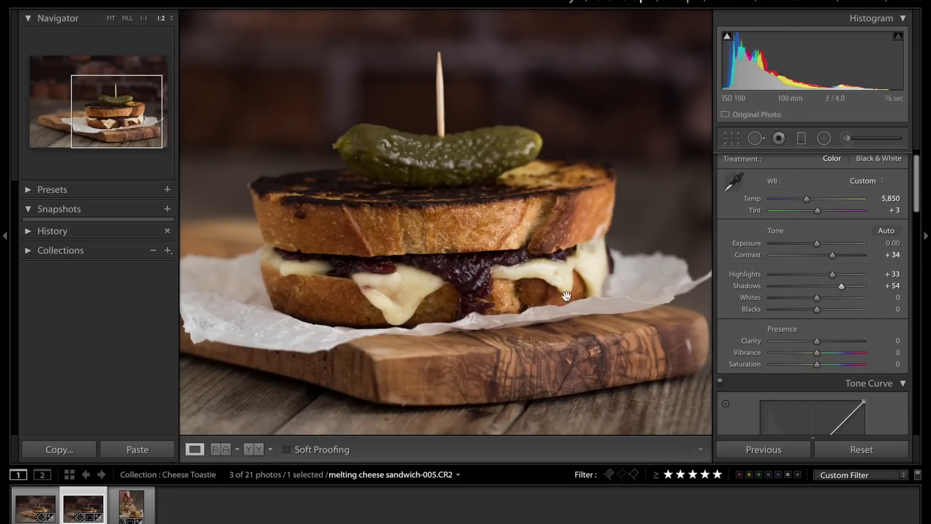
pyautogui.hotkey('ctrl', '-')
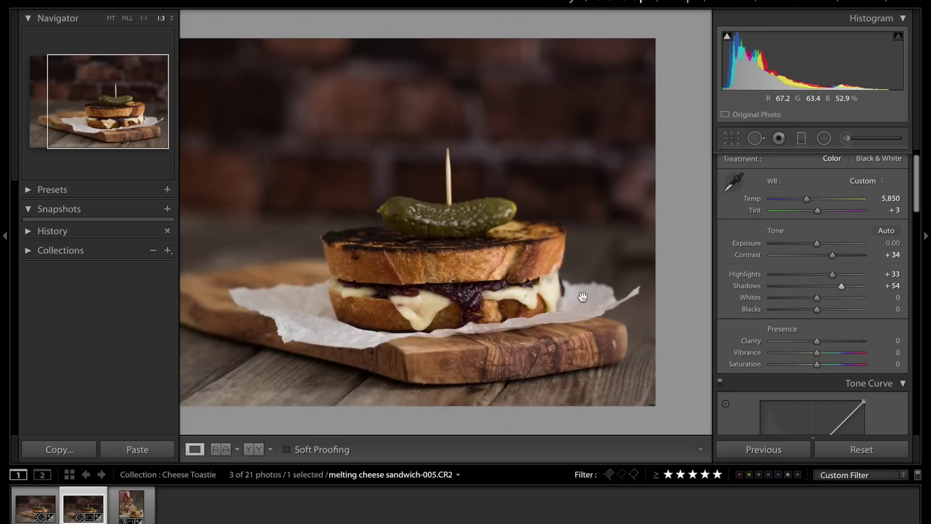
pyautogui.moveTo(844, 287); pyautogui.dragTo(825, 297)
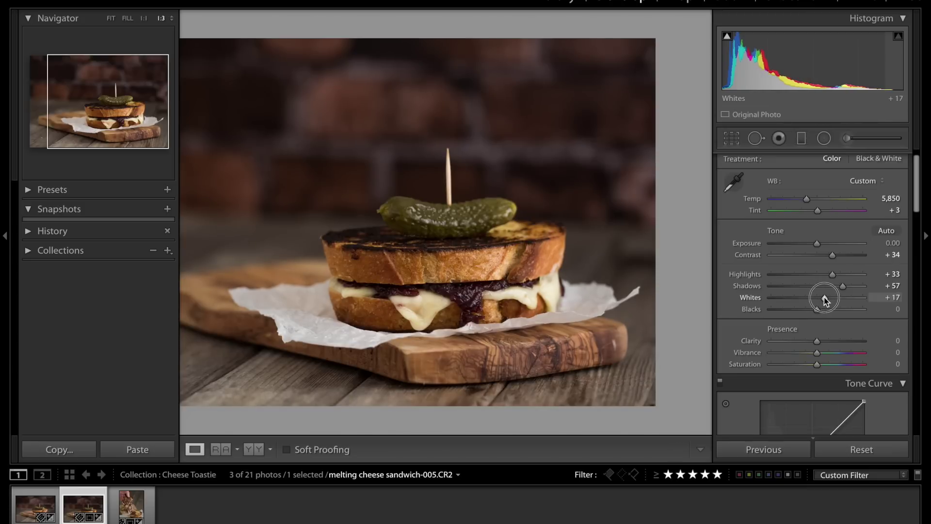
# Step: Set the Whites slider to +18 and the Blacks slider to −29
pyautogui.moveTo(827, 300)
pyautogui.mouseDown()
pyautogui.moveTo(896, 298)
pyautogui.moveTo(737, 301)
pyautogui.moveTo(827, 297)
pyautogui.mouseUp()
pyautogui.moveTo(828, 294); pyautogui.dragTo(824, 295)
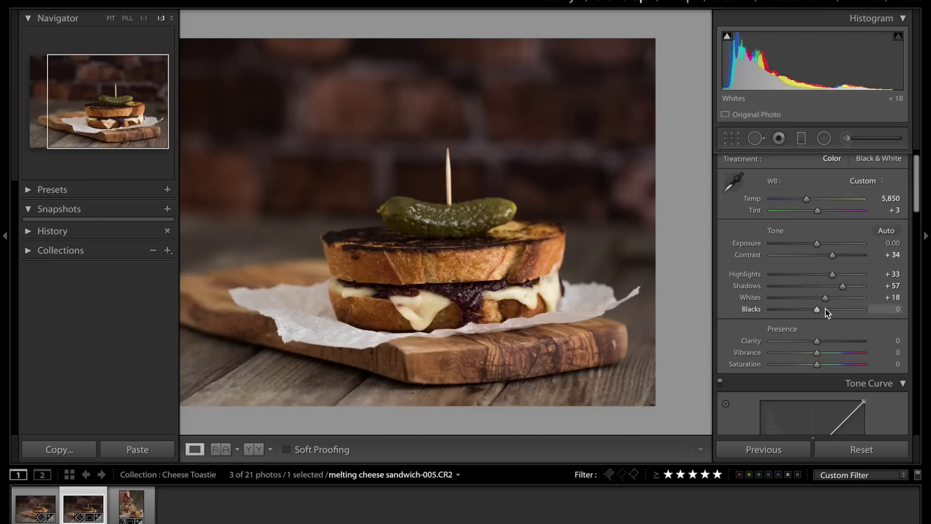
pyautogui.moveTo(817, 309); pyautogui.dragTo(801, 309)
# Step: Set Clarity to +29 and Vibrance to +10 after comparing negative clarity
pyautogui.scroll(-3, 778, 329)
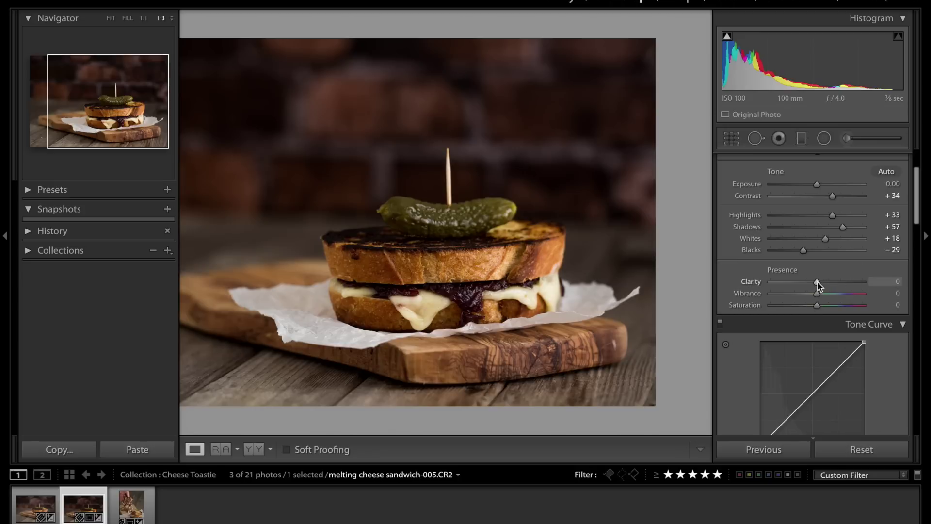
pyautogui.moveTo(818, 282); pyautogui.dragTo(826, 283)
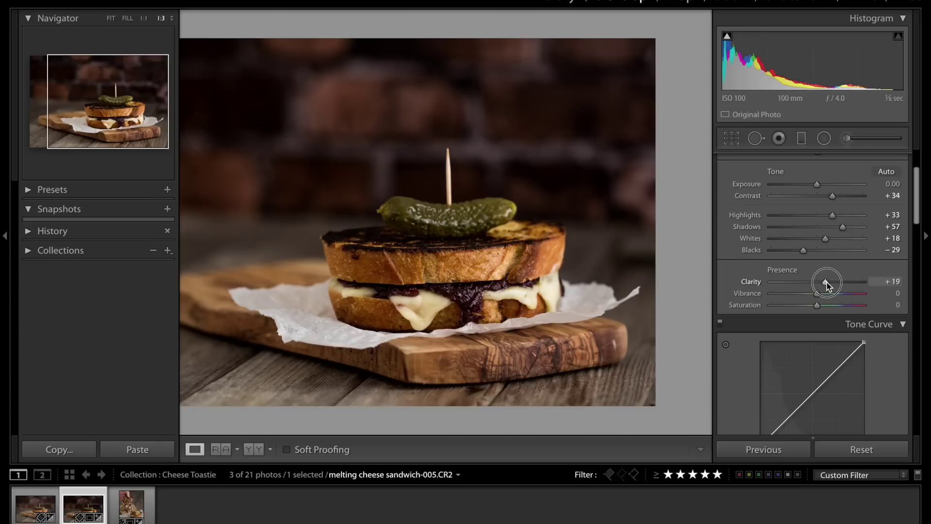
pyautogui.moveTo(826, 282); pyautogui.dragTo(795, 283)
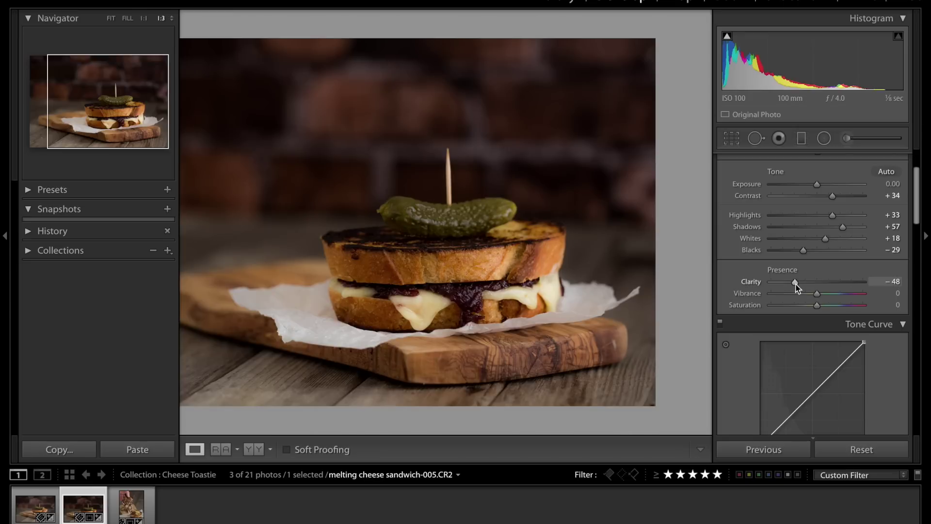
pyautogui.moveTo(796, 282); pyautogui.dragTo(831, 285)
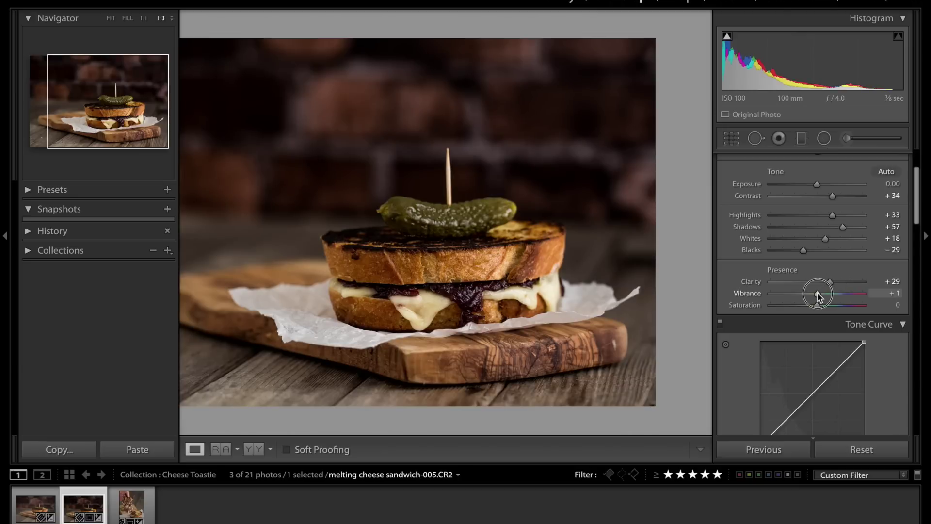
pyautogui.moveTo(819, 293)
pyautogui.mouseDown()
pyautogui.moveTo(772, 296)
pyautogui.moveTo(823, 293)
pyautogui.mouseUp()
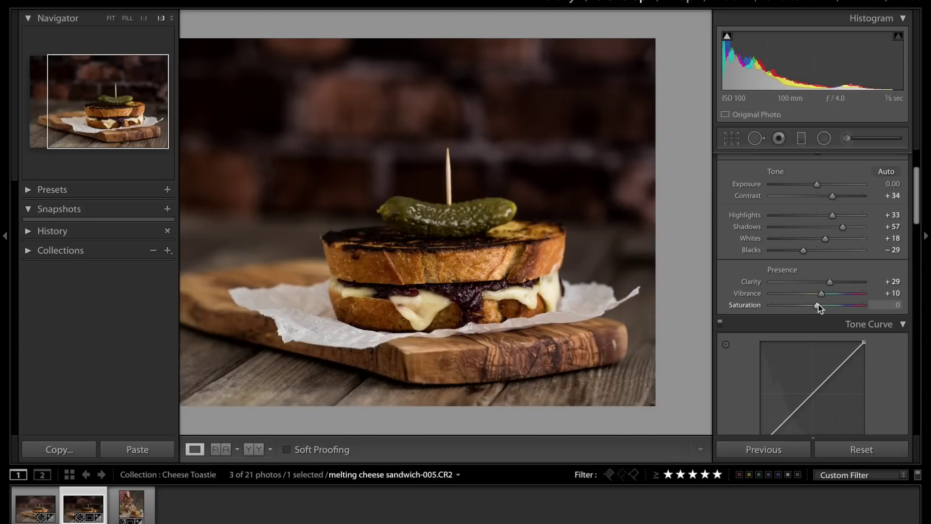
# Step: Set Saturation to +3 using the arrow keys in its value field
pyautogui.click(902, 305)
pyautogui.press('Up')
pyautogui.hotkey('shift', 'Up')
pyautogui.hotkey('shift', 'Up')
pyautogui.hotkey('shift', 'Down')
pyautogui.hotkey('shift', 'Down')
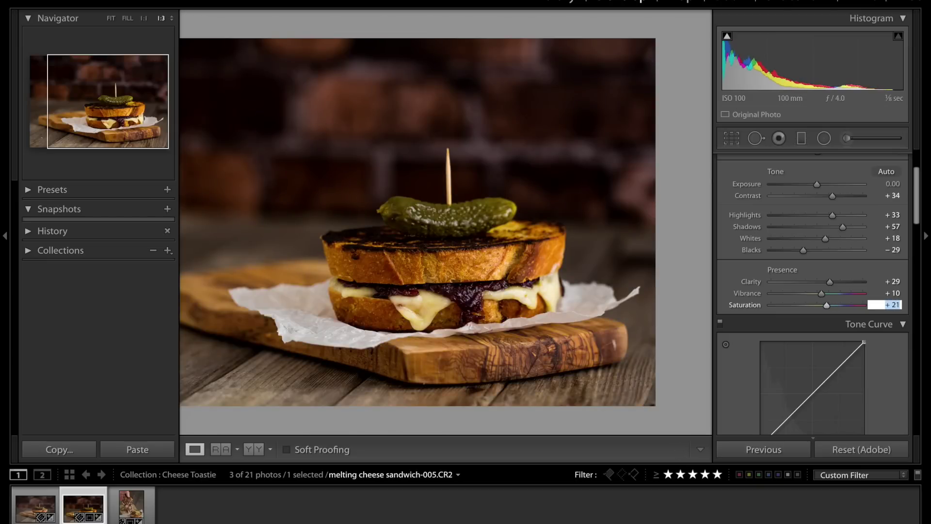
pyautogui.press('Down')
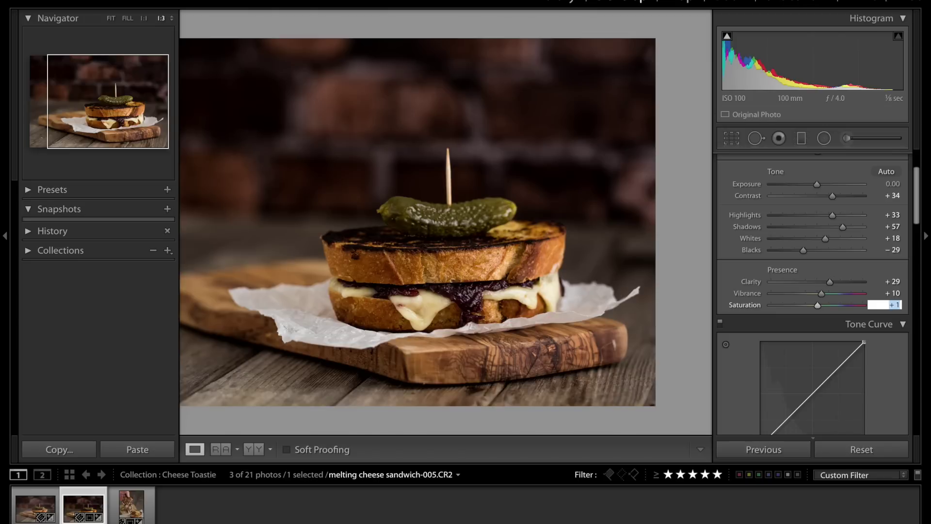
pyautogui.press('Up')
pyautogui.scroll(-1, 785, 332)
# Step: Raise the photo's Exposure to +0.33 with the arrow keys
pyautogui.scroll(5, 784, 329)
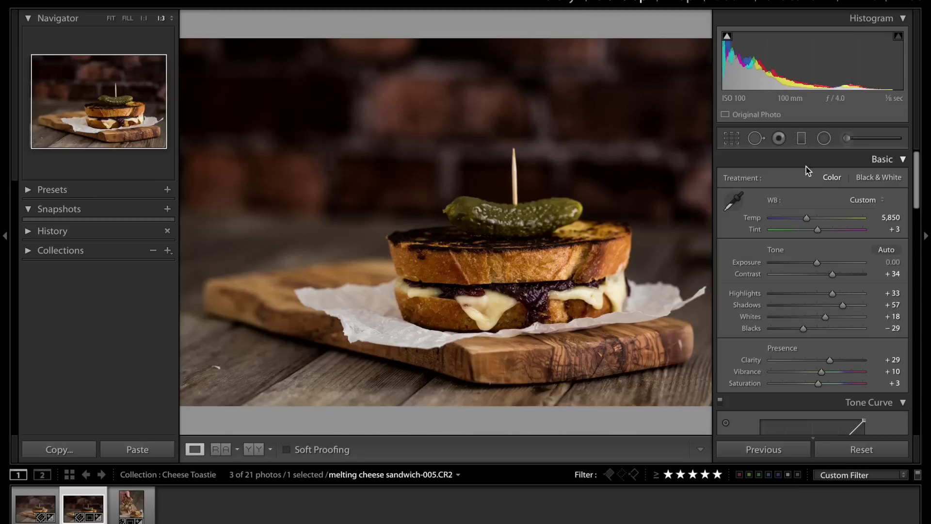
pyautogui.click(893, 262)
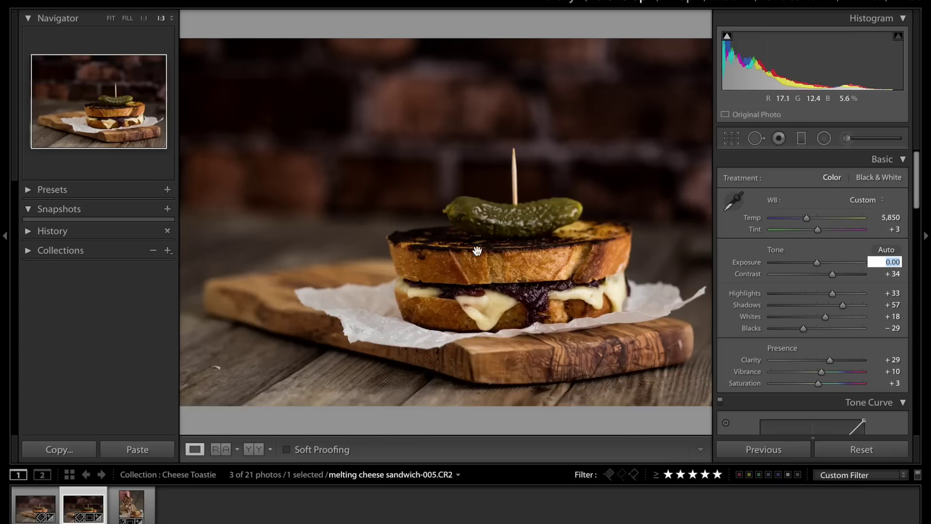
pyautogui.hotkey('shift', 'Up')
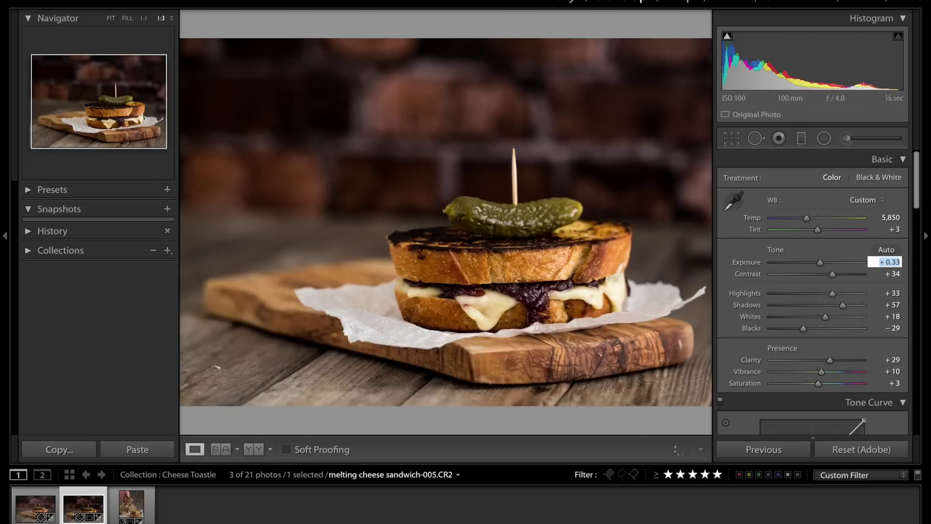
pyautogui.press('Up')
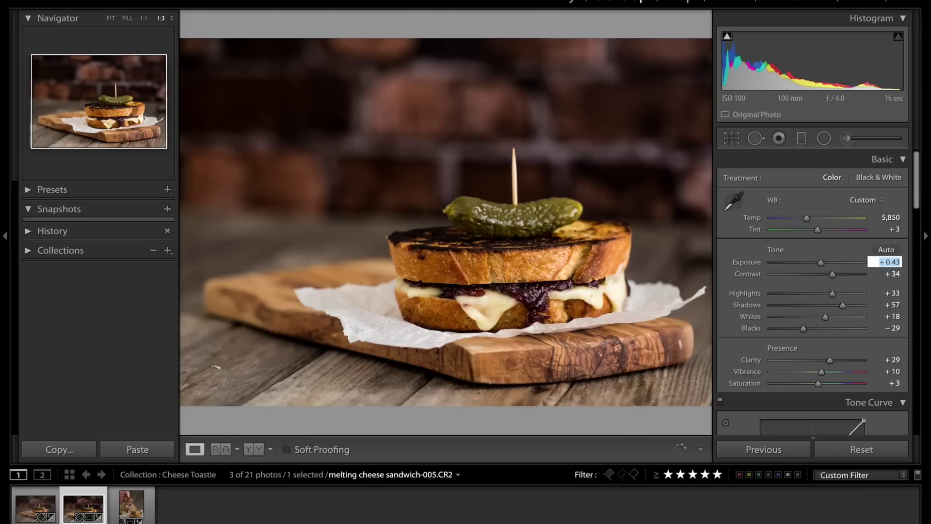
pyautogui.press('Down')
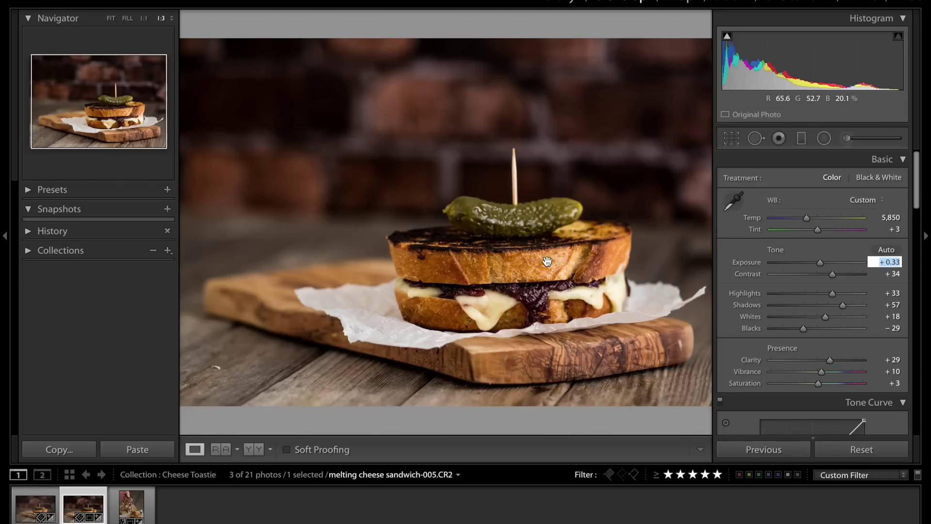
# Step: Zoom to full size and center the pickle and toothpick in view
pyautogui.hotkey('ctrl', '-')
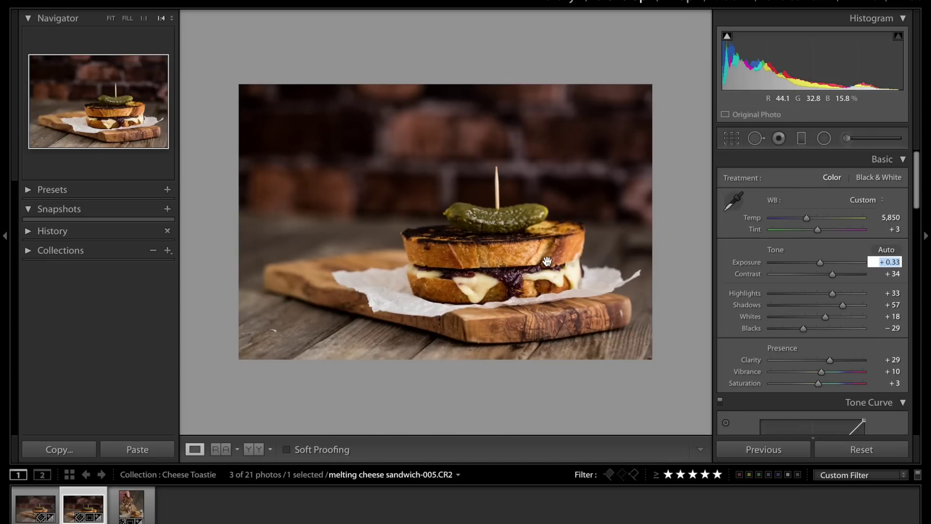
pyautogui.click(547, 262)
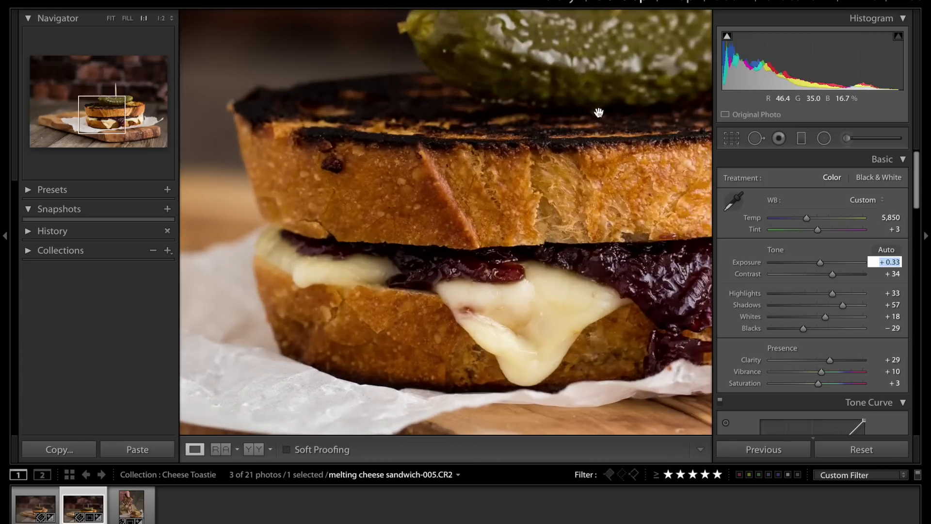
pyautogui.click(441, 235)
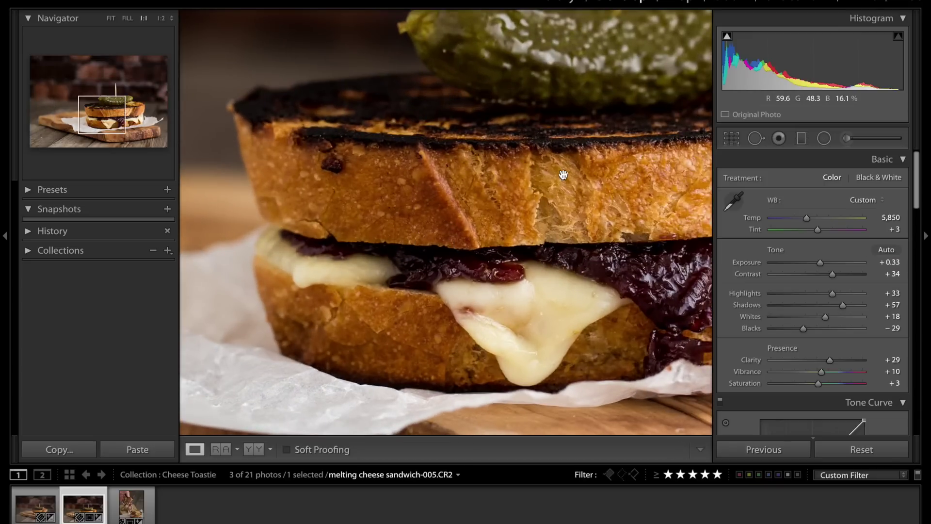
pyautogui.moveTo(564, 175); pyautogui.dragTo(408, 303)
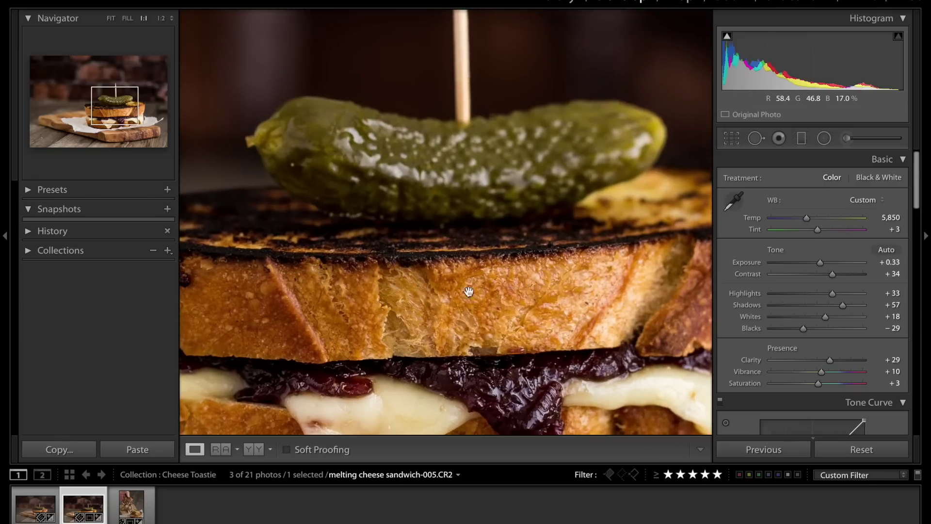
pyautogui.moveTo(486, 220); pyautogui.dragTo(486, 241)
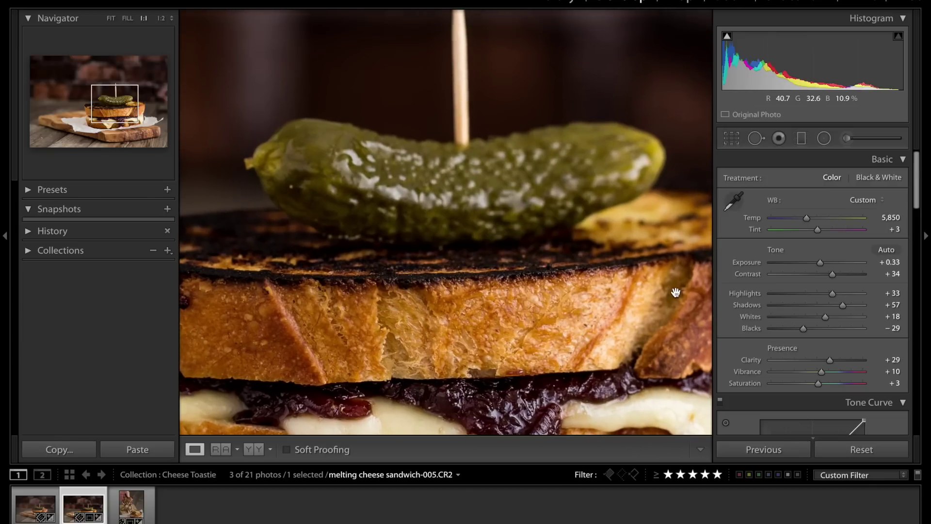
pyautogui.click(848, 140)
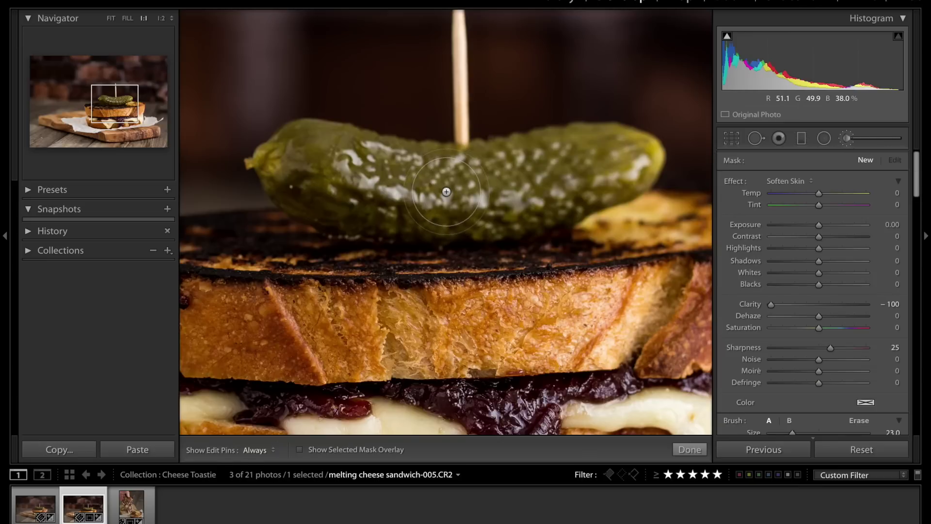
# Step: Paint a Soften Skin brush mask across the pickle, previewing it as a red overlay
pyautogui.scroll(-4, 447, 192)
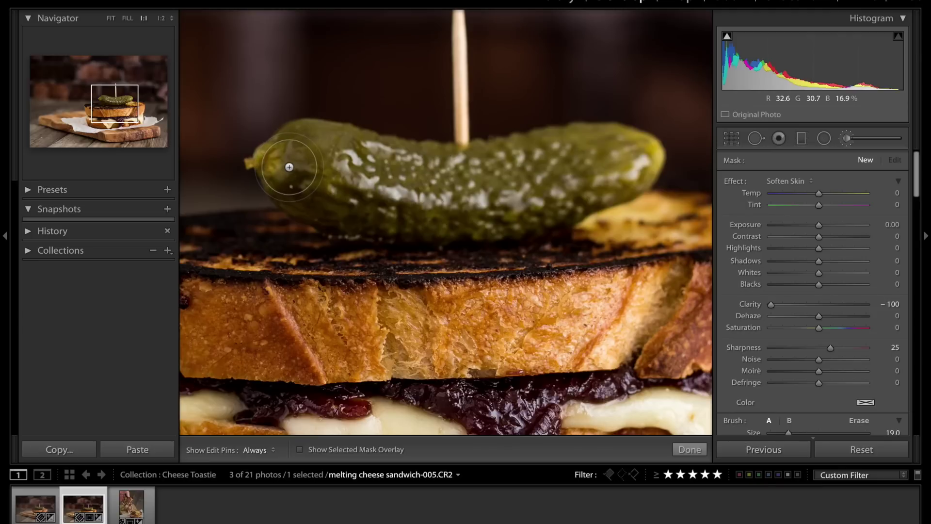
pyautogui.scroll(-3, 289, 167)
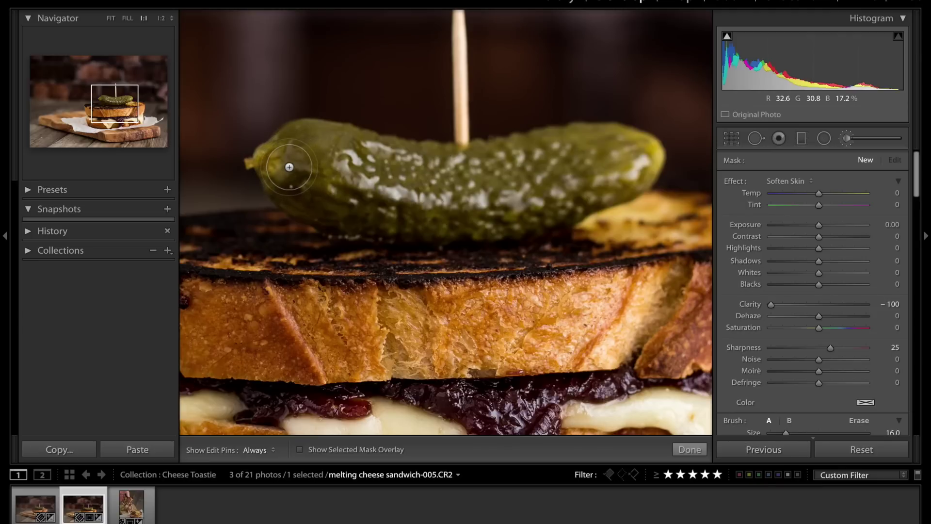
pyautogui.press('h')
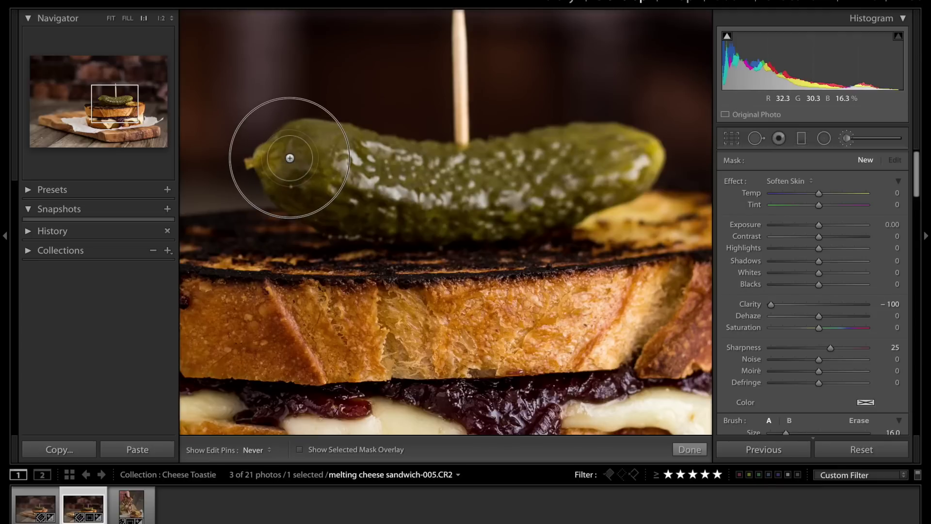
pyautogui.click(289, 167)
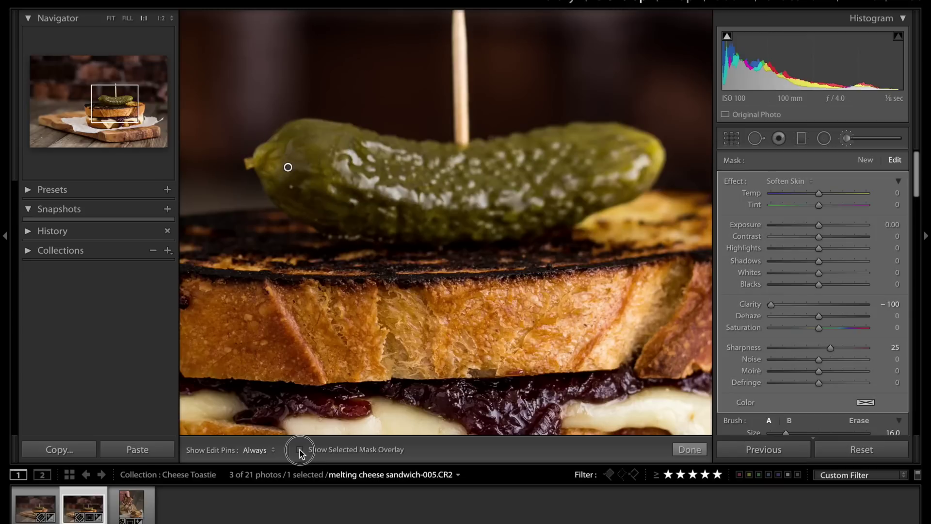
pyautogui.click(299, 449)
pyautogui.press('h')
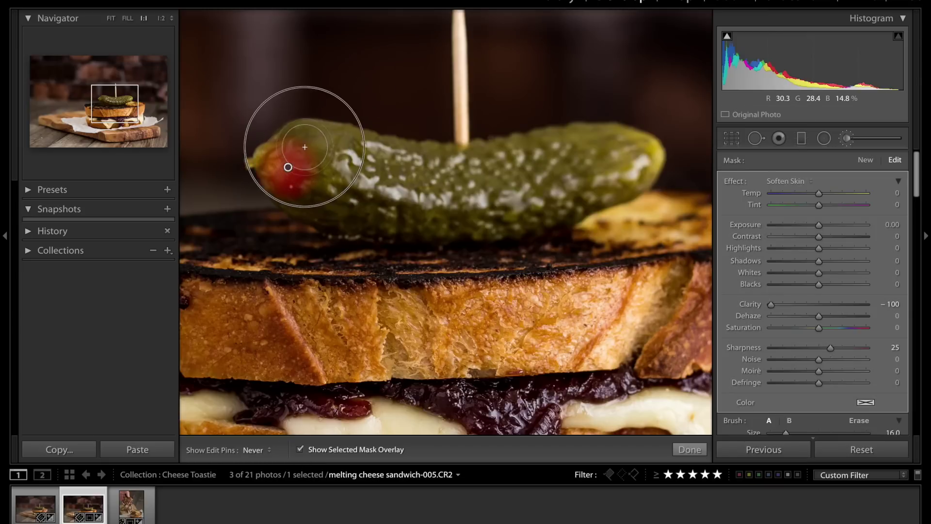
pyautogui.moveTo(315, 147)
pyautogui.mouseDown()
pyautogui.moveTo(478, 171)
pyautogui.moveTo(585, 152)
pyautogui.moveTo(643, 158)
pyautogui.moveTo(549, 202)
pyautogui.moveTo(454, 212)
pyautogui.moveTo(348, 202)
pyautogui.moveTo(303, 186)
pyautogui.moveTo(283, 162)
pyautogui.mouseUp()
pyautogui.press('h')
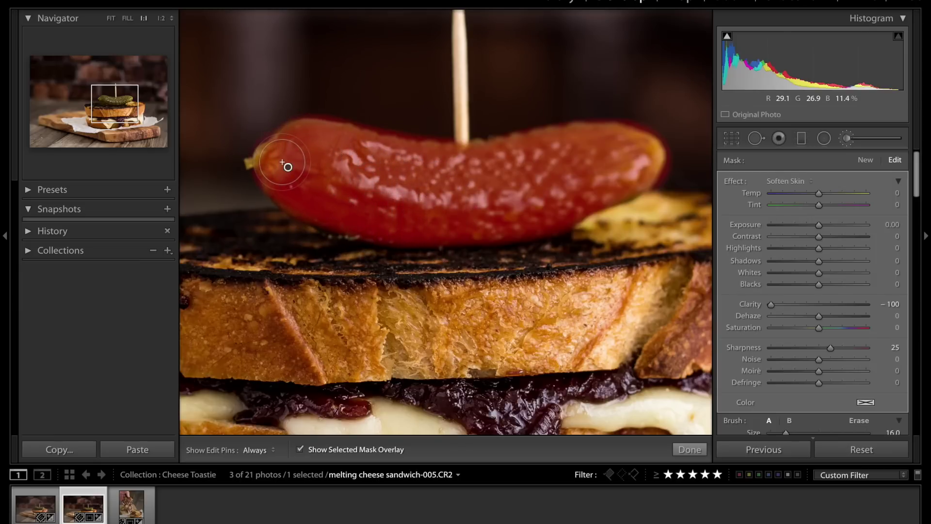
pyautogui.press('o')
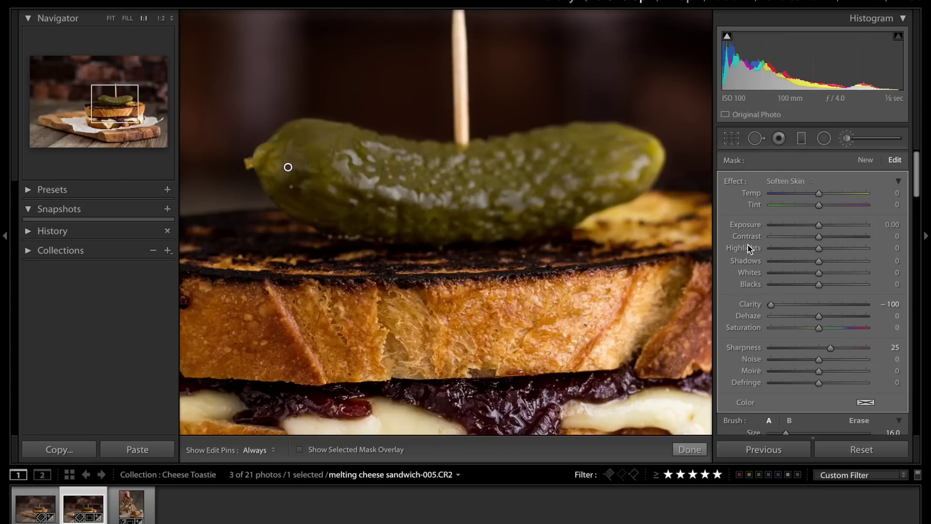
# Step: Zero the brush's Clarity and Sharpness, and set Tint −27 and Temp 11
pyautogui.click(889, 305)
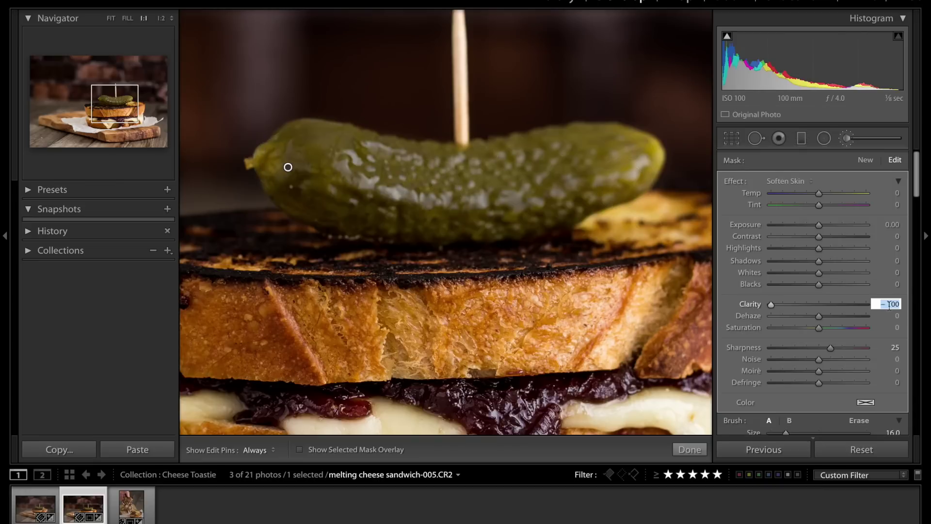
pyautogui.write('0')
pyautogui.press('Tab')
pyautogui.press('Tab')
pyautogui.press('Tab')
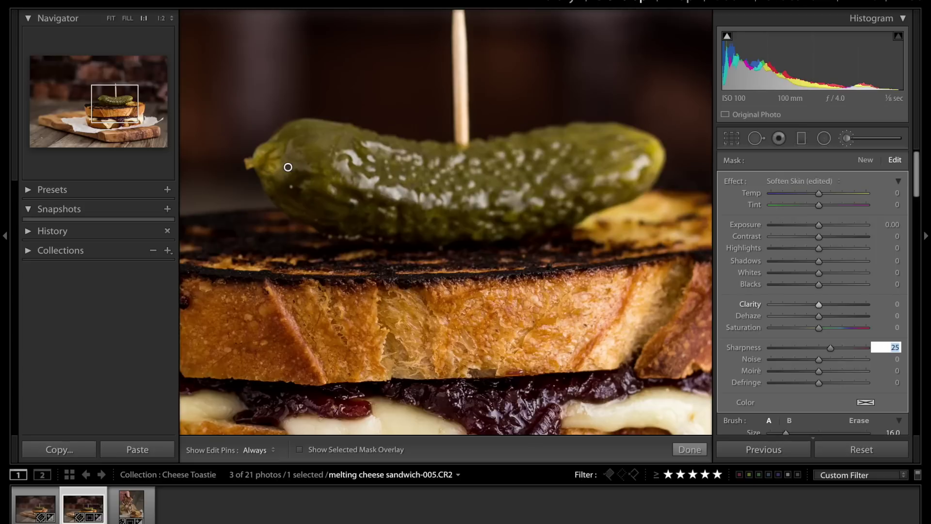
pyautogui.write('0')
pyautogui.hotkey('shift', 'Tab')
pyautogui.hotkey('shift', 'Tab')
pyautogui.hotkey('shift', 'Tab')
pyautogui.hotkey('shift', 'Tab')
pyautogui.hotkey('shift', 'Tab')
pyautogui.hotkey('shift', 'Tab')
pyautogui.hotkey('shift', 'Tab')
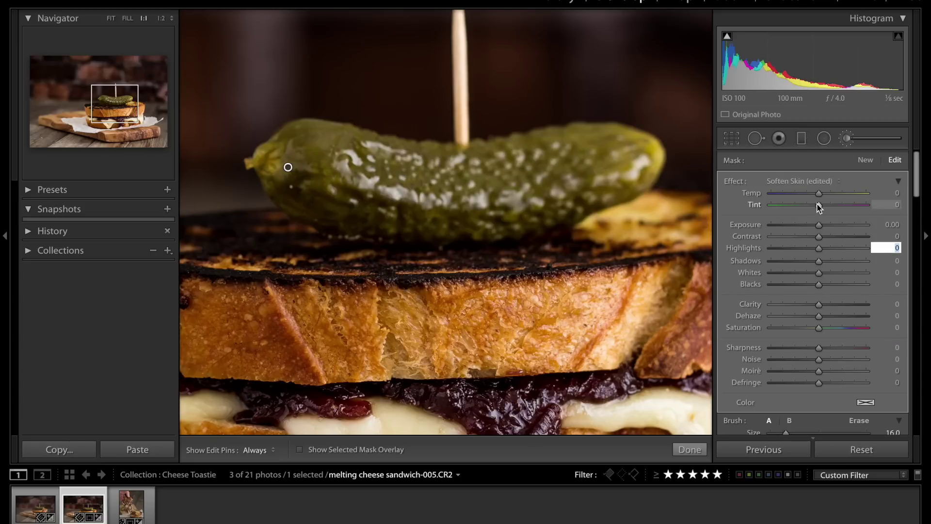
pyautogui.moveTo(819, 207)
pyautogui.mouseDown()
pyautogui.moveTo(766, 208)
pyautogui.moveTo(822, 204)
pyautogui.moveTo(802, 205)
pyautogui.mouseUp()
pyautogui.moveTo(822, 194); pyautogui.dragTo(825, 194)
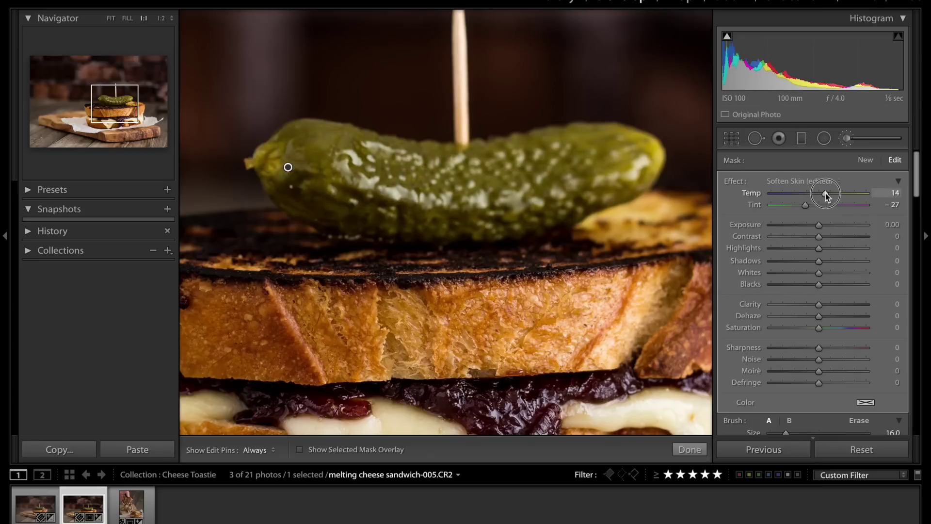
pyautogui.moveTo(826, 193); pyautogui.dragTo(823, 193)
# Step: Set brush Saturation 42 and Exposure 0.20, toggling the edit off and on to compare
pyautogui.moveTo(820, 328); pyautogui.dragTo(838, 333)
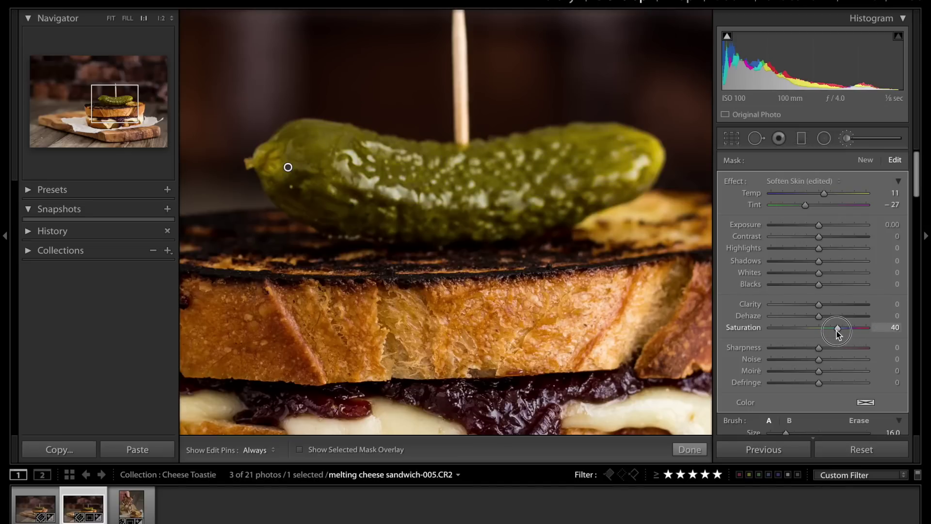
pyautogui.moveTo(838, 333); pyautogui.dragTo(840, 334)
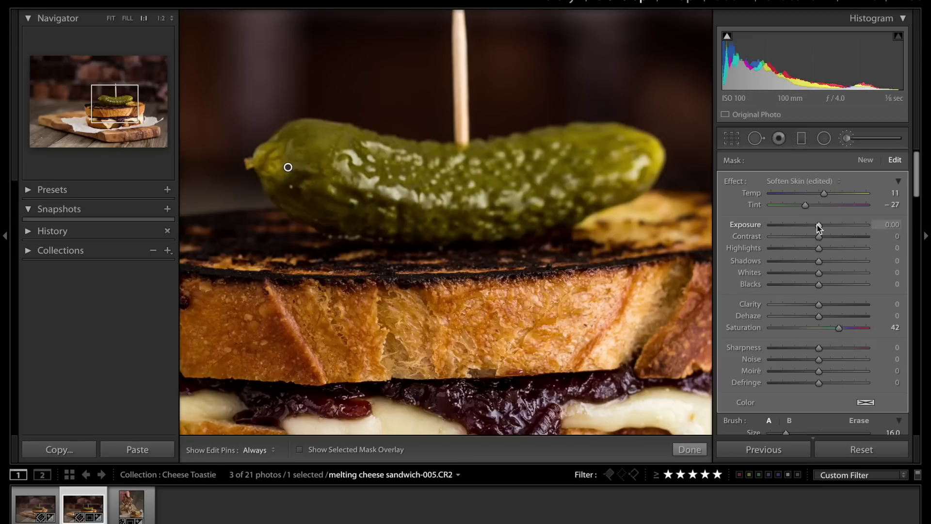
pyautogui.click(889, 225)
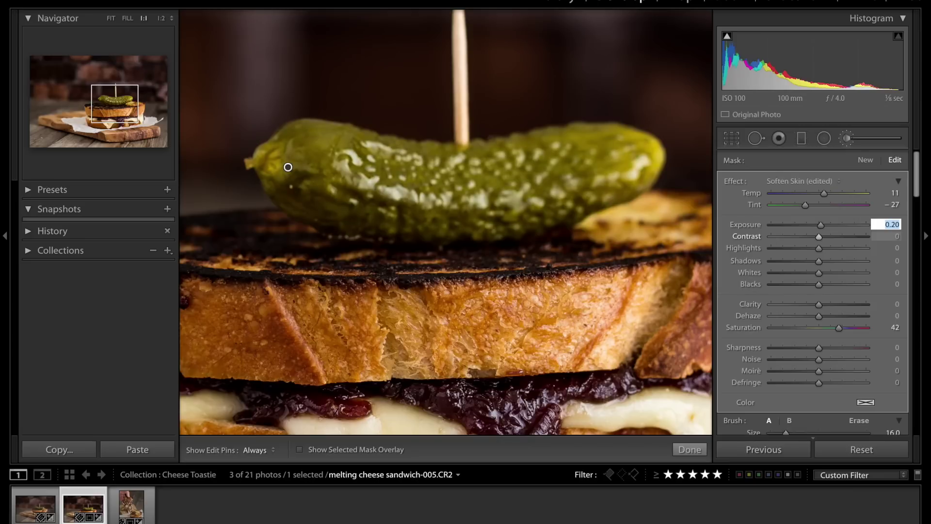
pyautogui.press('Return')
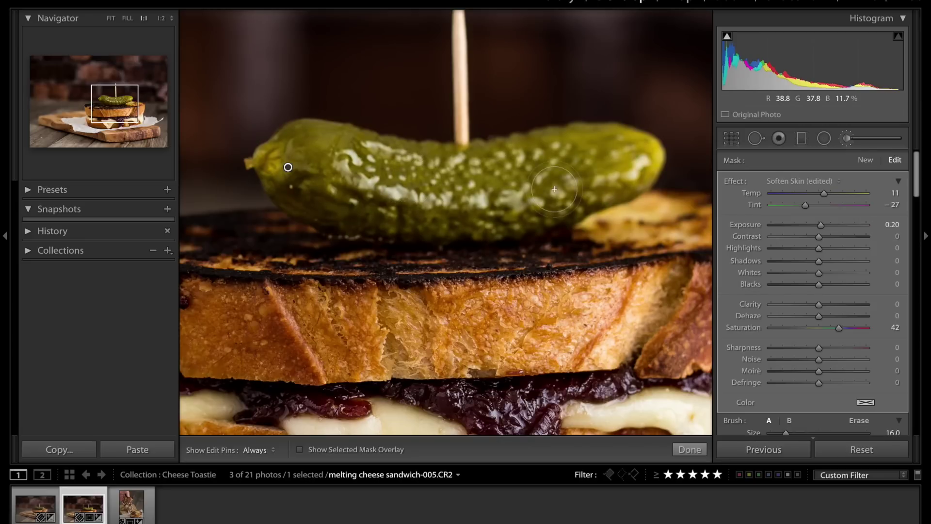
pyautogui.hotkey('ctrl', '-')
pyautogui.hotkey('ctrl', '-')
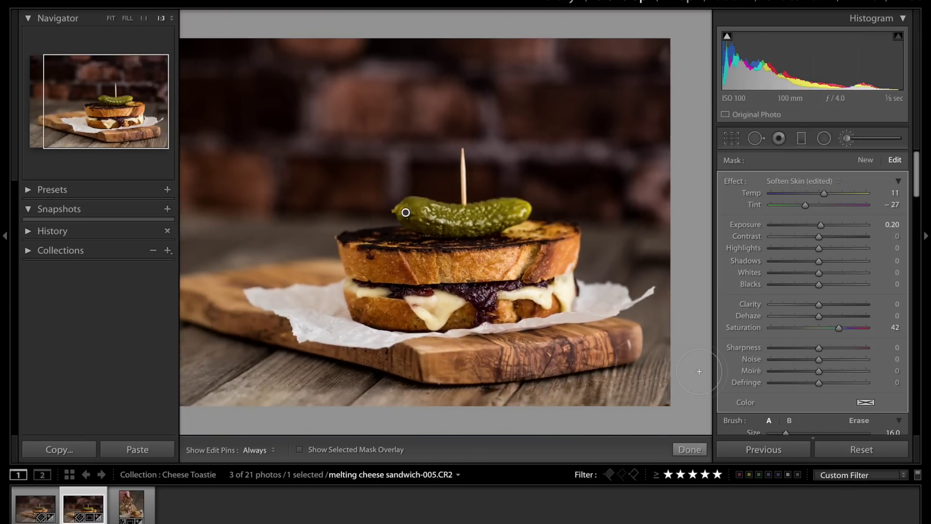
pyautogui.scroll(-5, 779, 298)
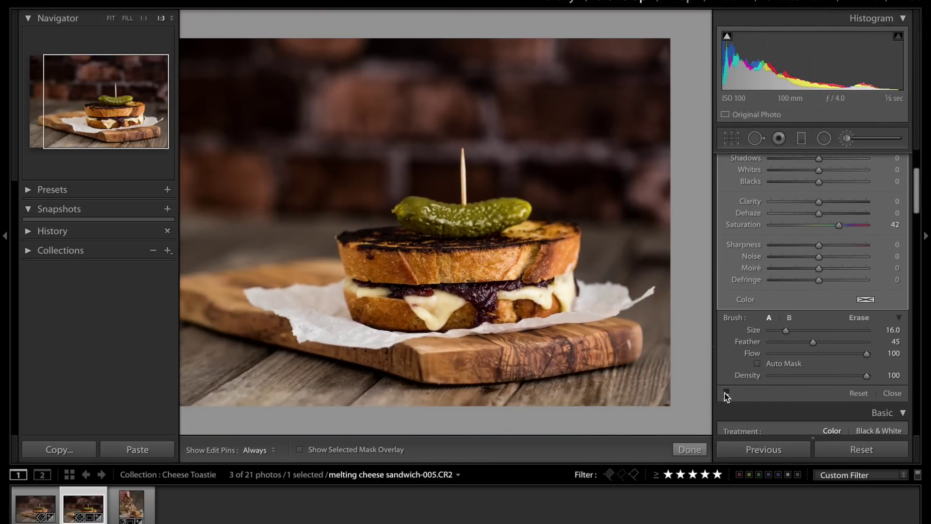
pyautogui.click(726, 392)
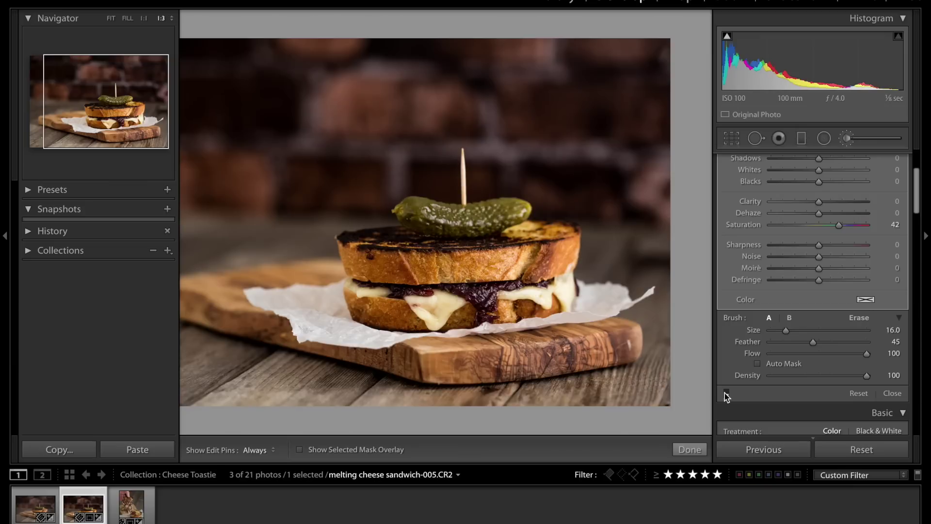
pyautogui.click(725, 392)
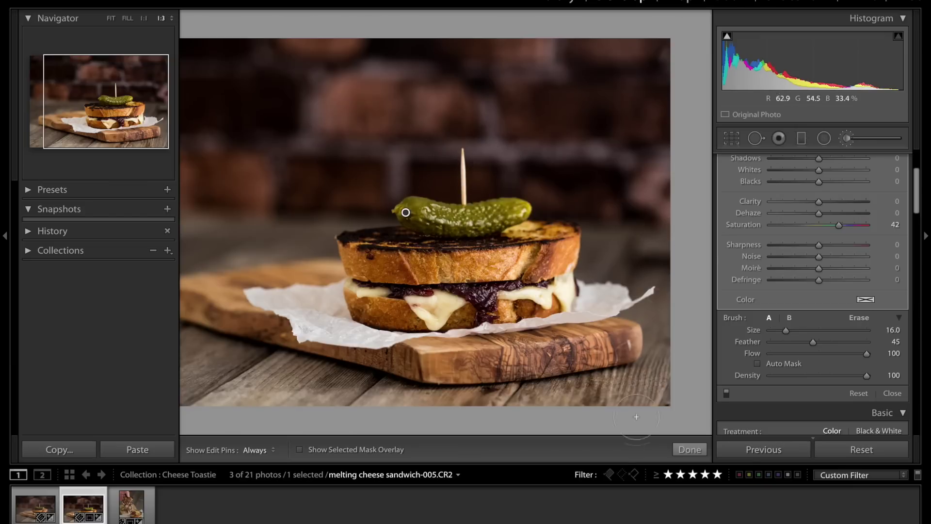
pyautogui.scroll(4, 803, 307)
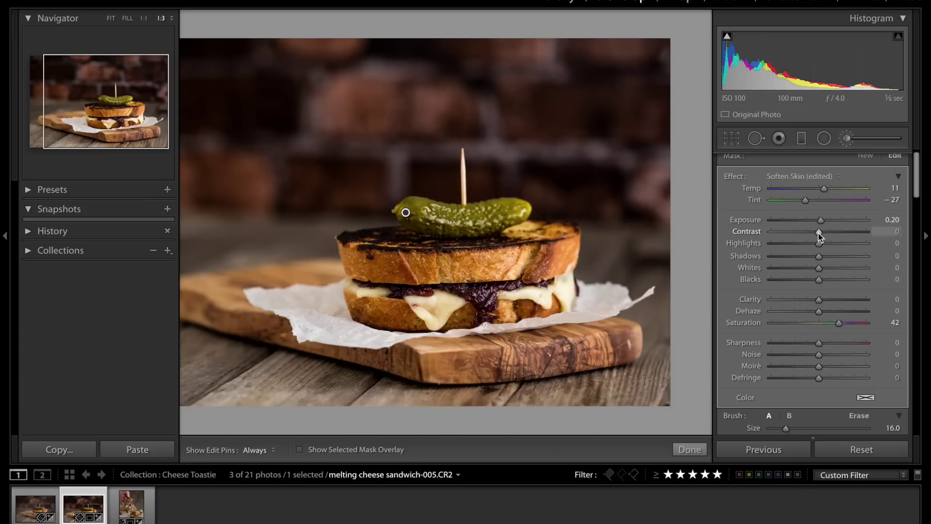
# Step: Set the pickle brush Contrast to 28 and finish the brush edit
pyautogui.moveTo(819, 234); pyautogui.dragTo(831, 232)
pyautogui.moveTo(832, 232); pyautogui.dragTo(832, 232)
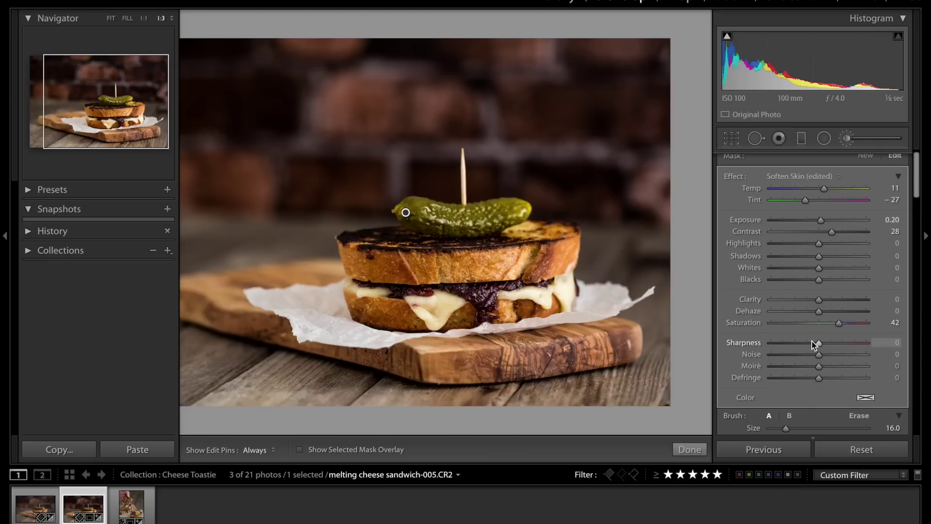
pyautogui.press('k')
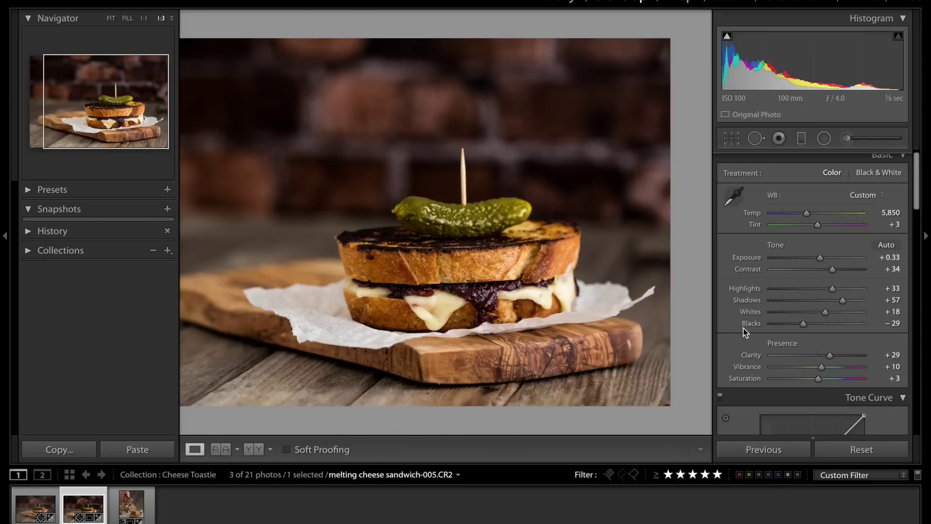
# Step: Fit the photo in view and set the Detail panel's sharpening Amount to 0
pyautogui.scroll(-5, 745, 332)
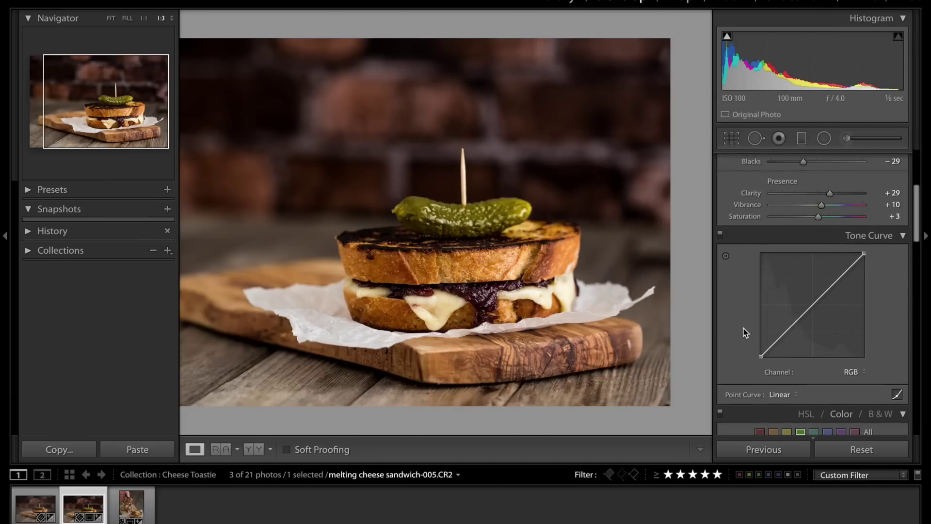
pyautogui.scroll(2, 745, 332)
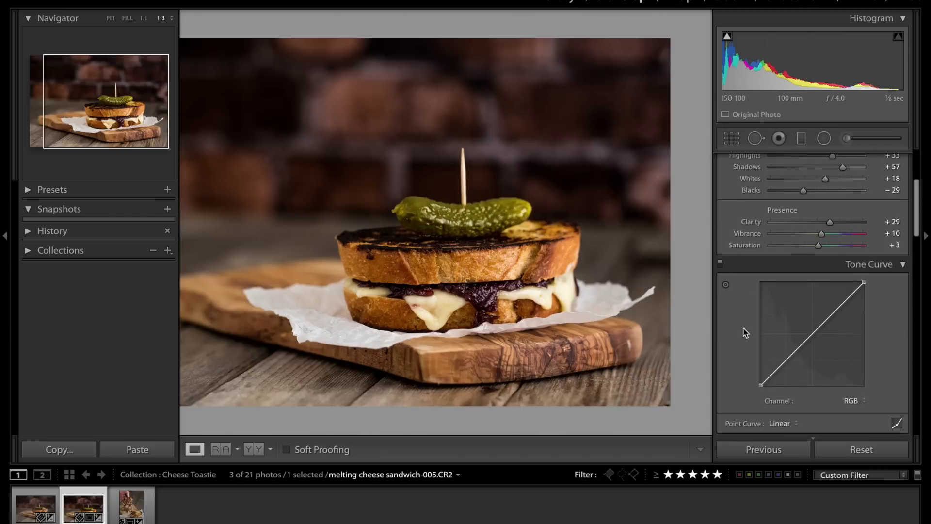
pyautogui.click(406, 178)
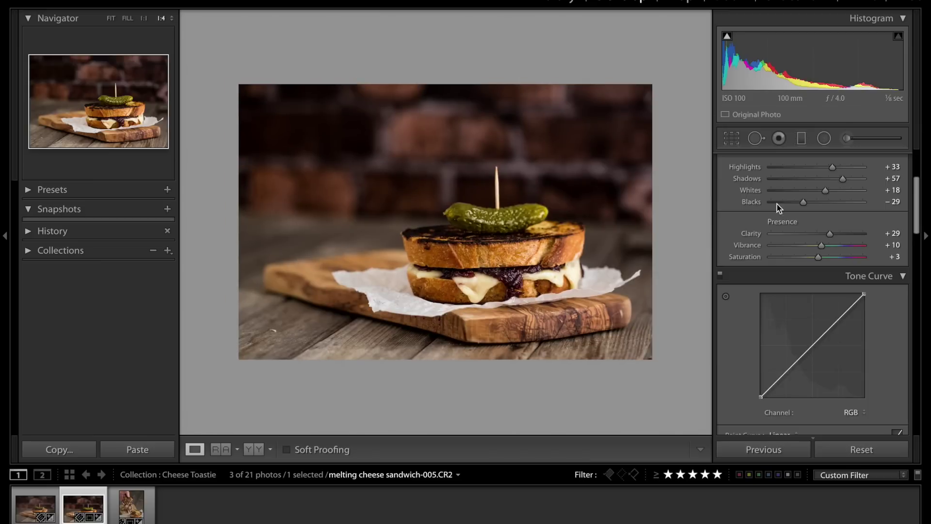
pyautogui.scroll(-8, 789, 264)
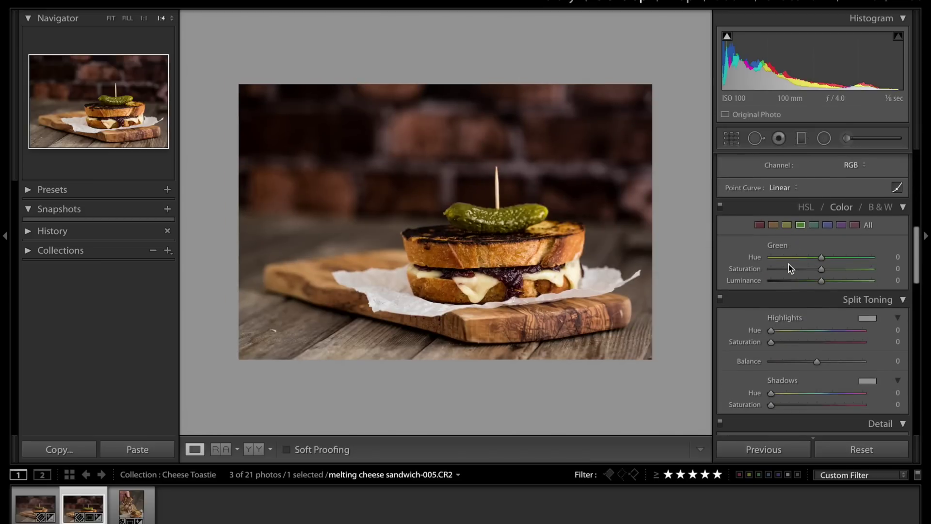
pyautogui.scroll(-8, 789, 264)
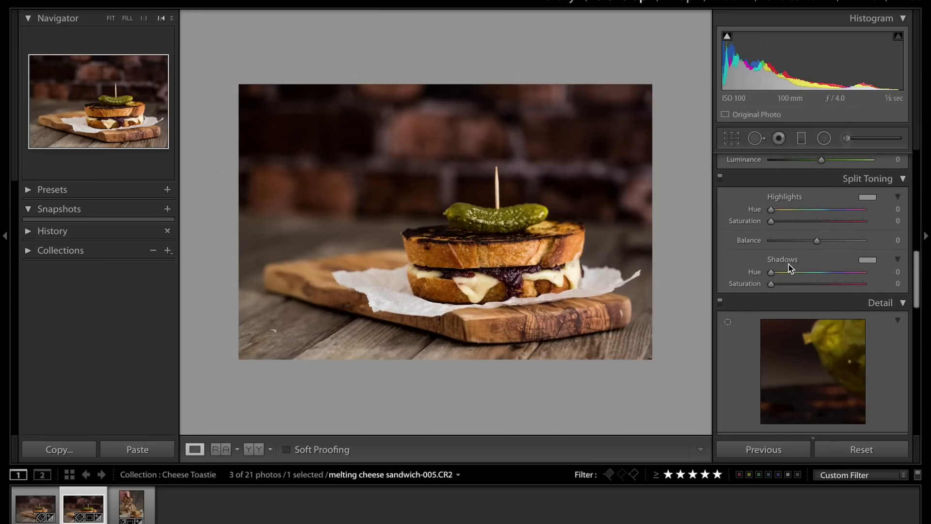
pyautogui.scroll(-6, 789, 263)
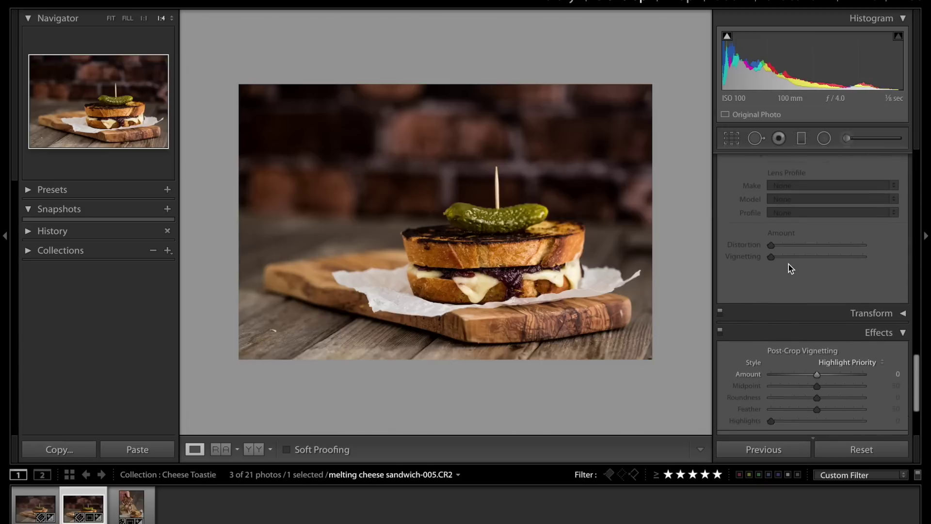
pyautogui.scroll(7, 789, 264)
pyautogui.scroll(1, 789, 264)
pyautogui.scroll(-1, 789, 264)
pyautogui.scroll(1, 789, 264)
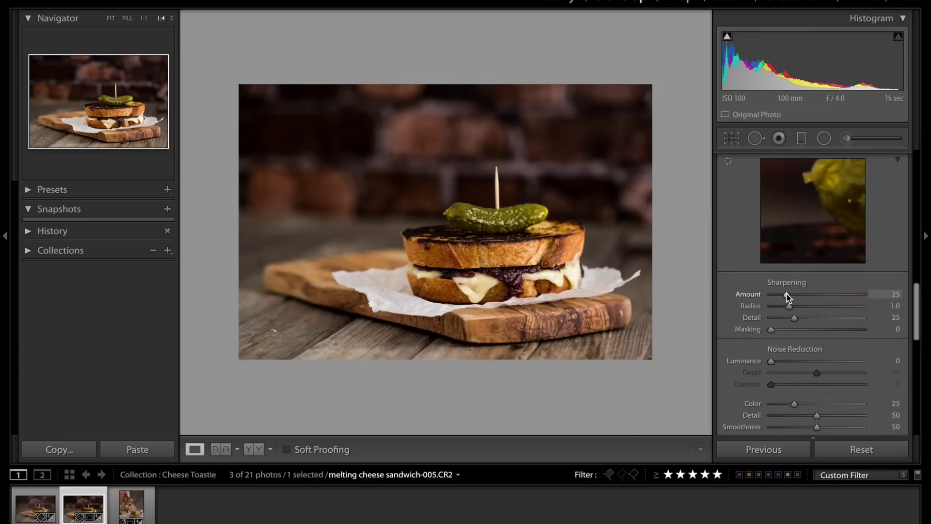
pyautogui.moveTo(786, 295); pyautogui.dragTo(838, 294)
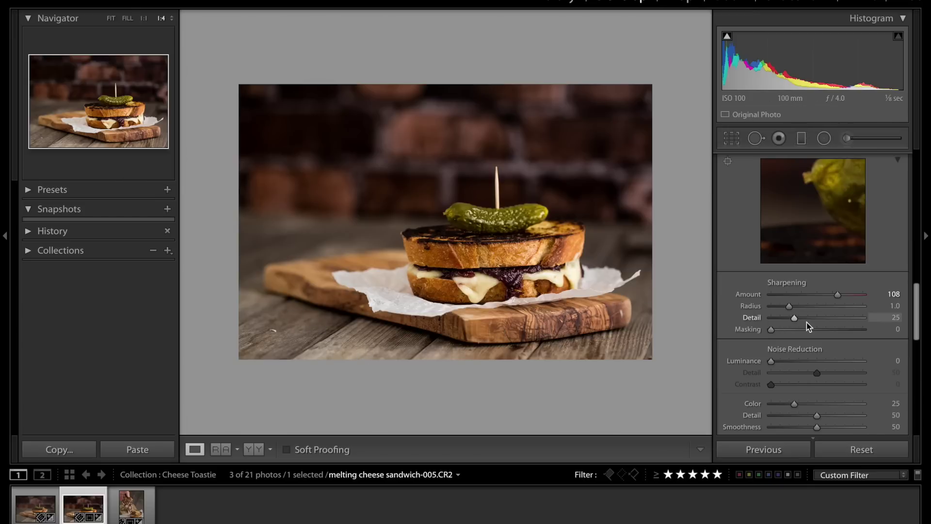
pyautogui.moveTo(837, 294); pyautogui.dragTo(754, 297)
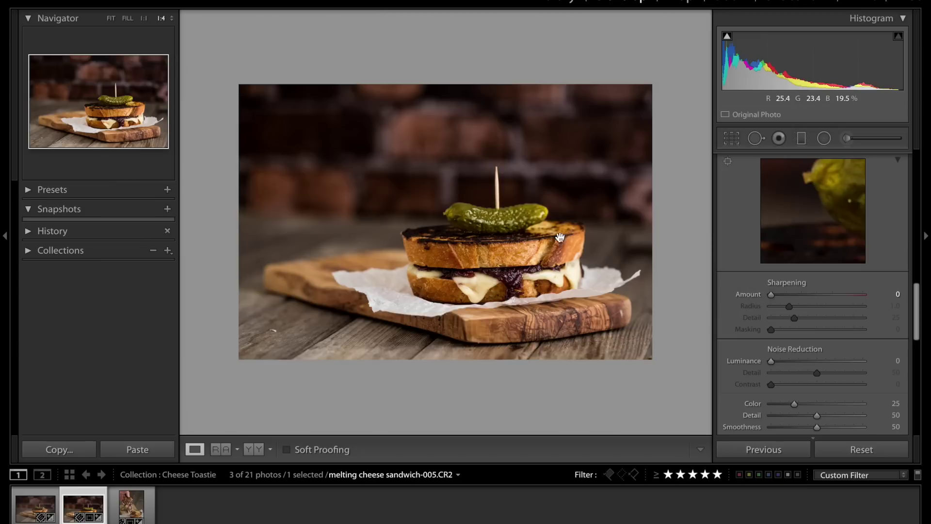
# Step: At 1:2 zoom, paint a new Soften Skin mask over the bread, cheese and parchment
pyautogui.click(510, 251)
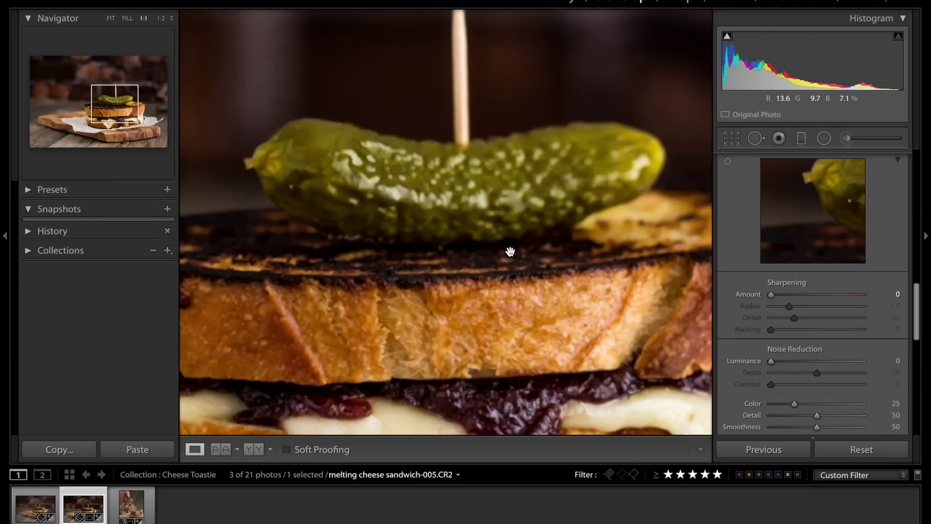
pyautogui.hotkey('ctrl', '-')
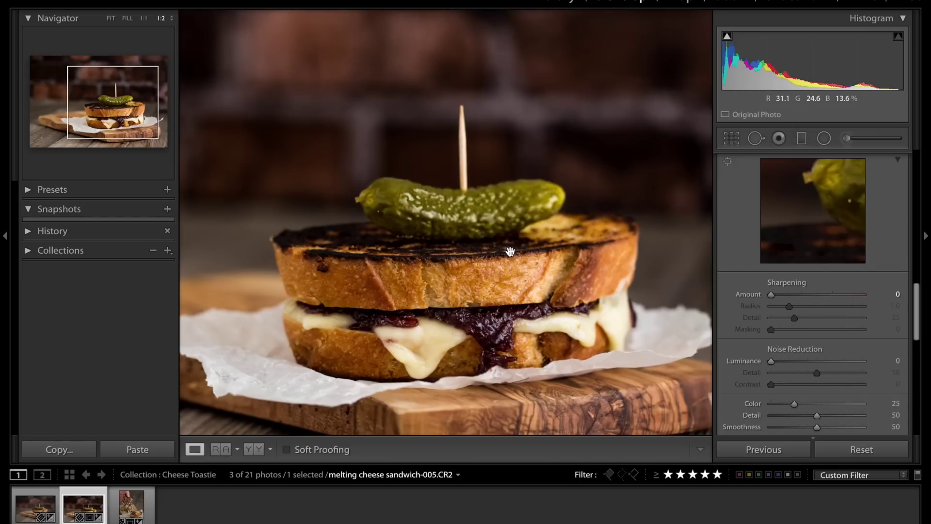
pyautogui.press('k')
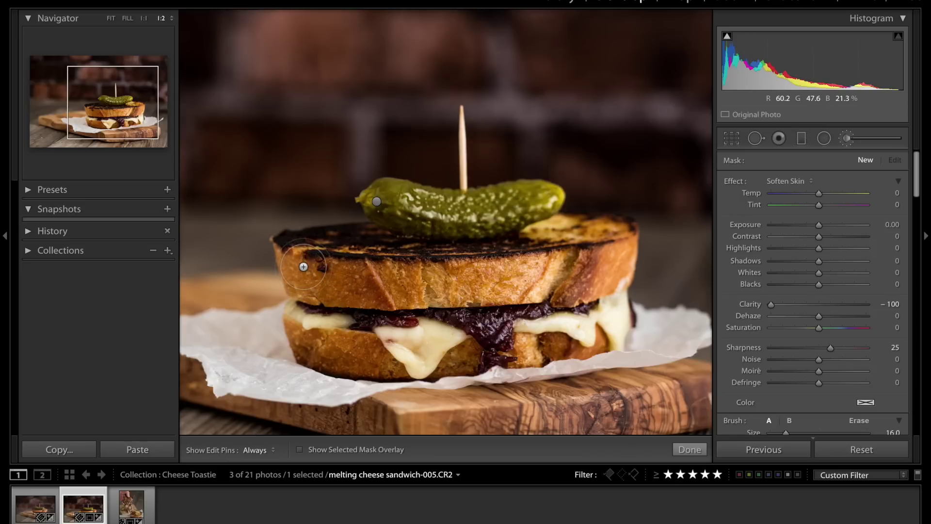
pyautogui.hotkey('shift', ']')
pyautogui.hotkey('shift', ']')
pyautogui.hotkey('shift', ']')
pyautogui.press('h')
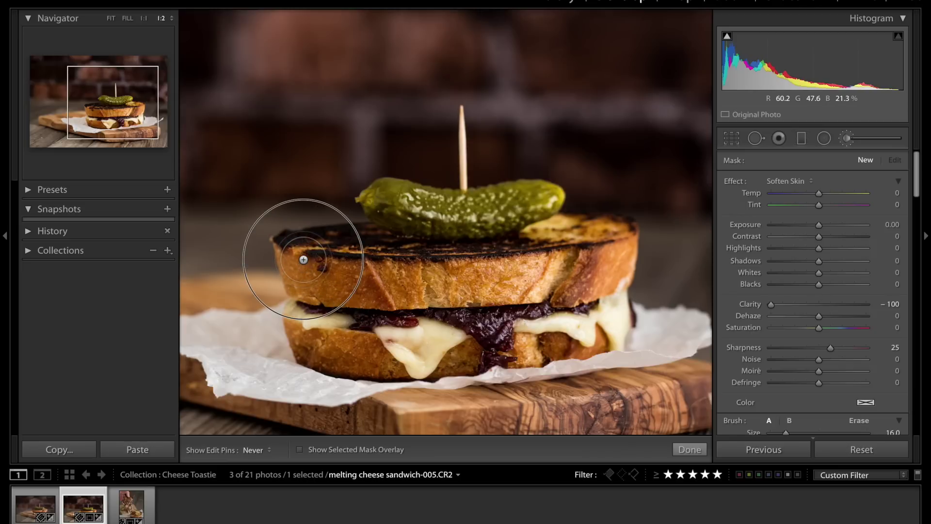
pyautogui.click(304, 259)
pyautogui.press('o')
pyautogui.press('h')
pyautogui.press('h')
pyautogui.moveTo(303, 267)
pyautogui.mouseDown()
pyautogui.moveTo(294, 248)
pyautogui.moveTo(320, 228)
pyautogui.moveTo(364, 235)
pyautogui.moveTo(398, 226)
pyautogui.moveTo(387, 199)
pyautogui.moveTo(426, 214)
pyautogui.moveTo(531, 205)
pyautogui.moveTo(453, 246)
pyautogui.moveTo(607, 247)
pyautogui.moveTo(607, 330)
pyautogui.moveTo(617, 331)
pyautogui.moveTo(499, 329)
pyautogui.moveTo(439, 359)
pyautogui.moveTo(332, 374)
pyautogui.moveTo(258, 370)
pyautogui.moveTo(244, 346)
pyautogui.moveTo(216, 337)
pyautogui.moveTo(247, 366)
pyautogui.moveTo(297, 332)
pyautogui.moveTo(322, 291)
pyautogui.moveTo(328, 337)
pyautogui.moveTo(524, 322)
pyautogui.moveTo(574, 289)
pyautogui.moveTo(354, 306)
pyautogui.moveTo(449, 276)
pyautogui.moveTo(584, 278)
pyautogui.moveTo(608, 322)
pyautogui.moveTo(672, 334)
pyautogui.moveTo(607, 349)
pyautogui.moveTo(401, 358)
pyautogui.moveTo(336, 338)
pyautogui.mouseUp()
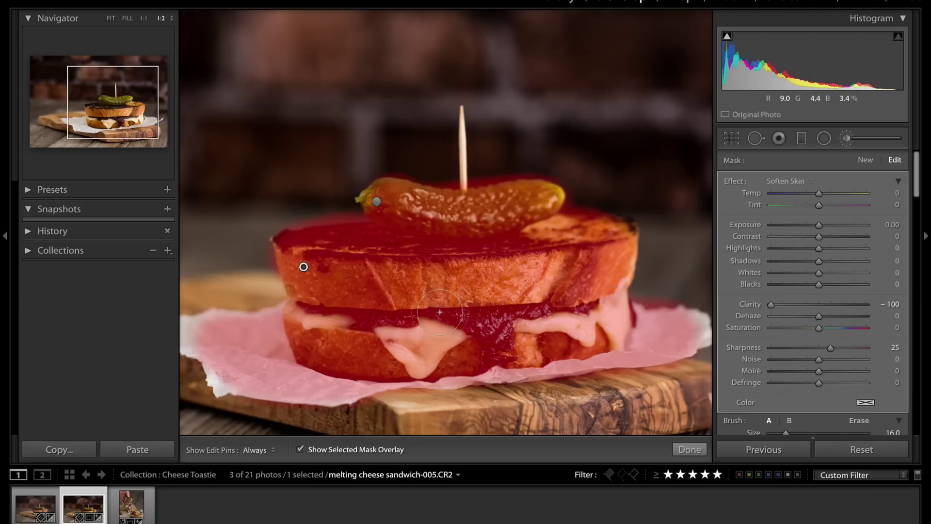
# Step: Set the new brush's Clarity to 0 and hide the red mask overlay
pyautogui.click(889, 304)
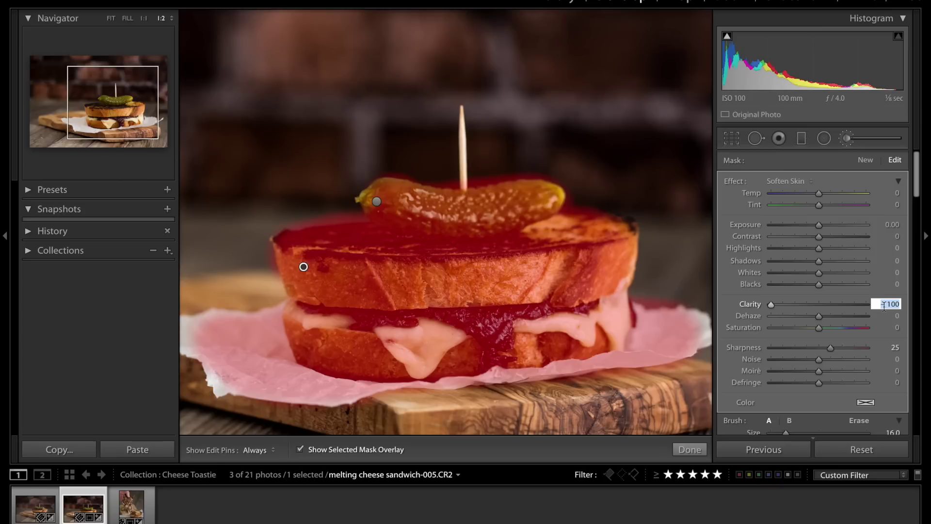
pyautogui.write('0')
pyautogui.press('Tab')
pyautogui.press('Tab')
pyautogui.press('Tab')
pyautogui.hotkey('shift', 'Tab')
pyautogui.hotkey('shift', 'Tab')
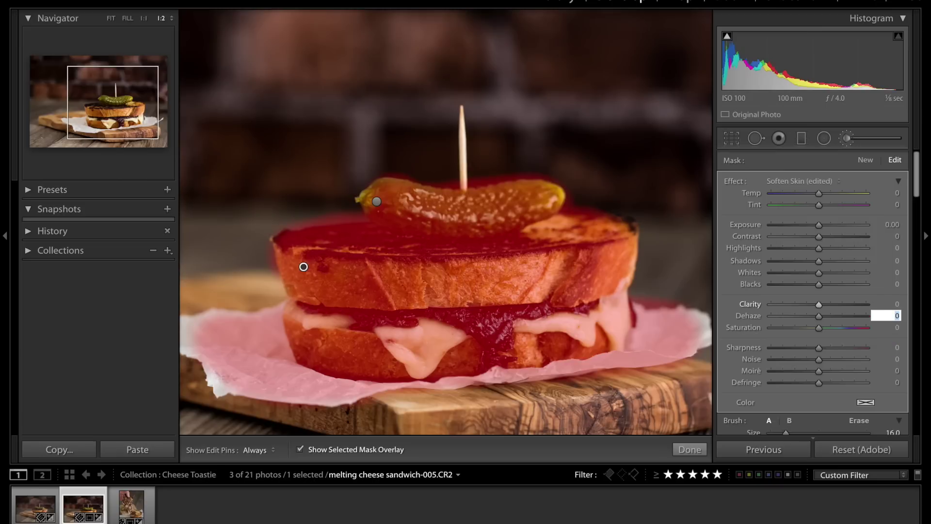
pyautogui.click(359, 451)
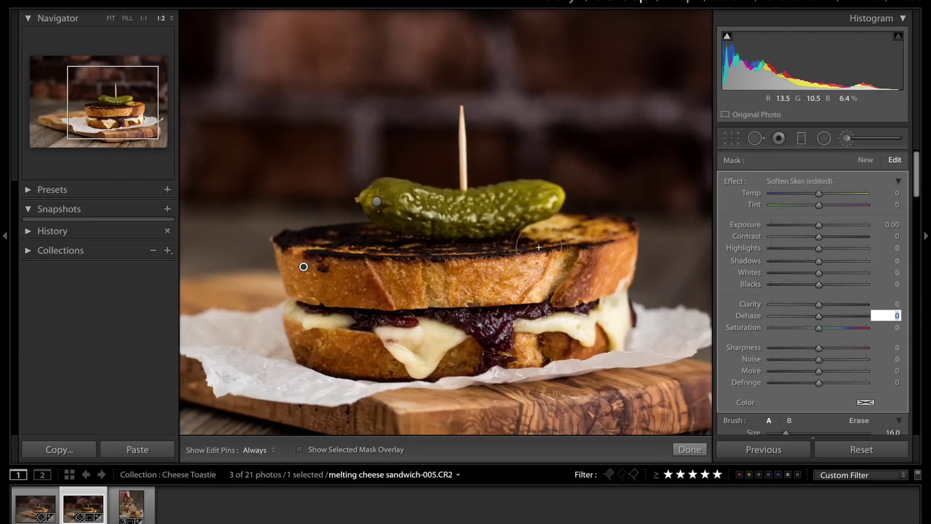
# Step: Zoom in on the toast and cheese, set brush Sharpness to about 66, and finish the mask
pyautogui.hotkey('ctrl', '=')
pyautogui.hotkey('ctrl', '=')
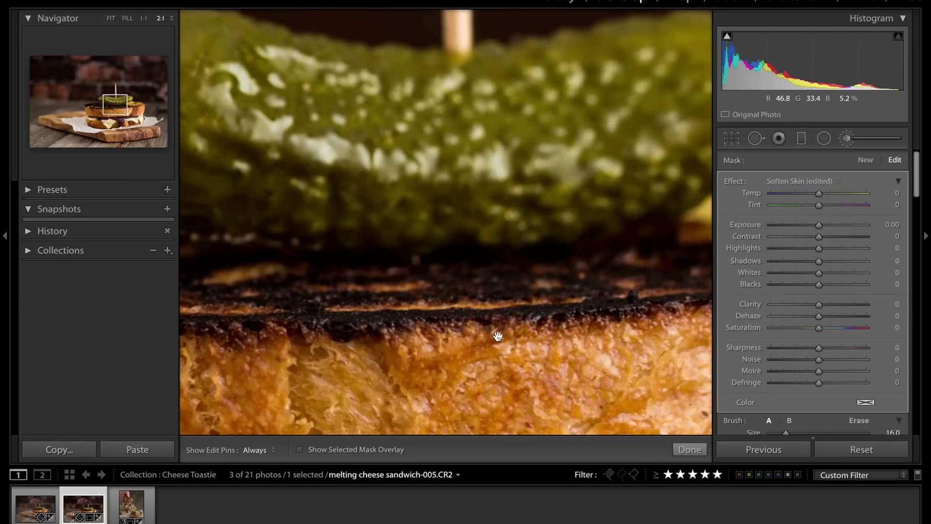
pyautogui.moveTo(496, 333); pyautogui.dragTo(471, 92)
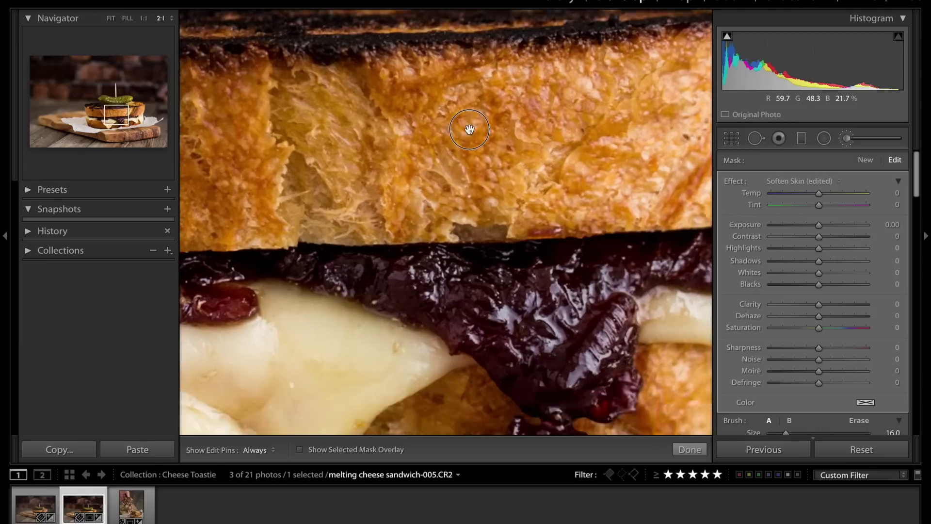
pyautogui.moveTo(472, 135); pyautogui.dragTo(475, 69)
pyautogui.moveTo(567, 176); pyautogui.dragTo(631, 262)
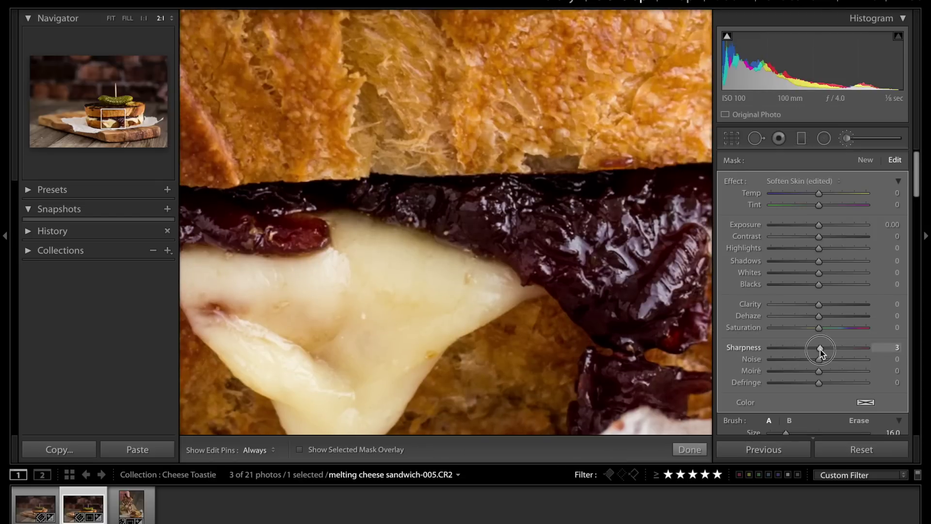
pyautogui.moveTo(820, 349); pyautogui.dragTo(924, 346)
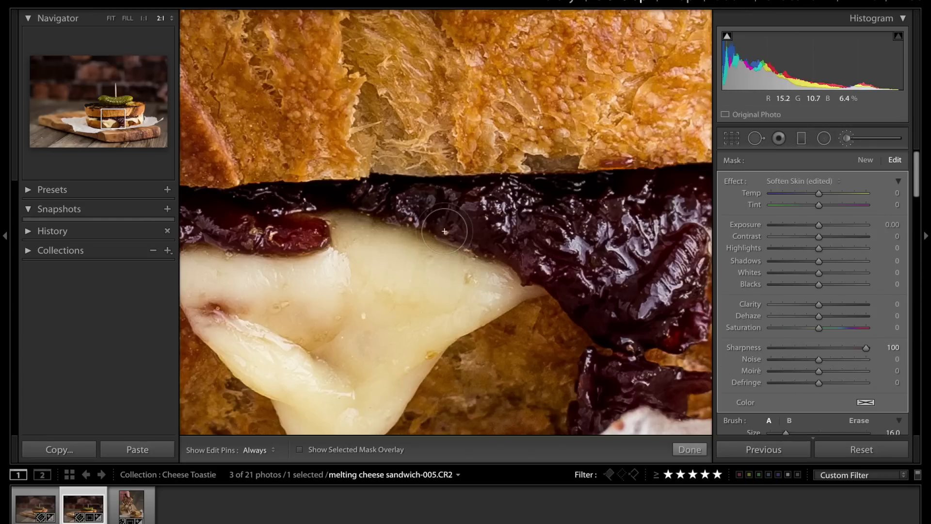
pyautogui.hotkey('ctrl', '=')
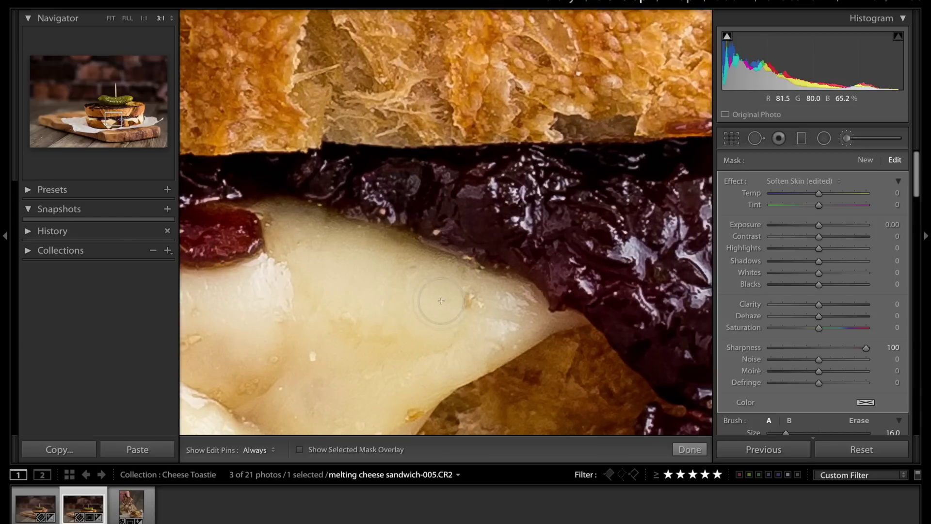
pyautogui.hotkey('ctrl', '=')
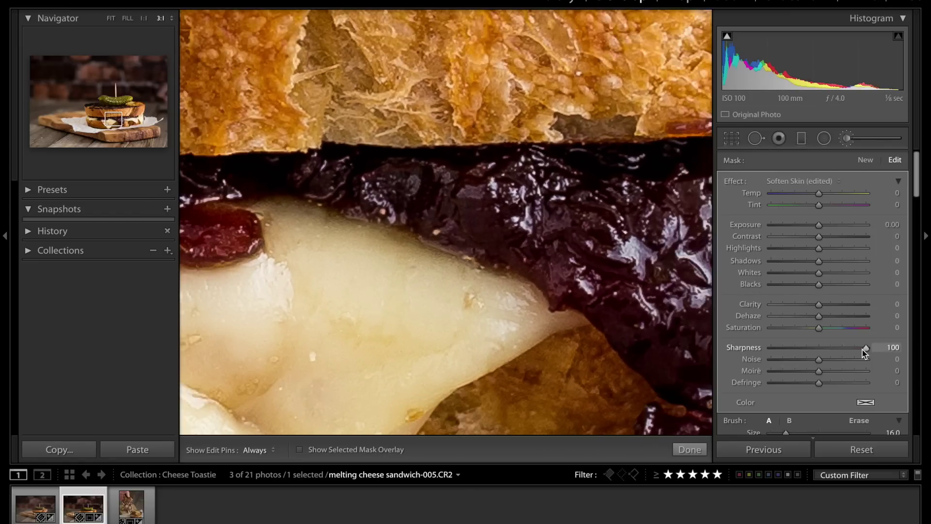
pyautogui.moveTo(866, 351); pyautogui.dragTo(840, 353)
pyautogui.moveTo(822, 351); pyautogui.dragTo(820, 352)
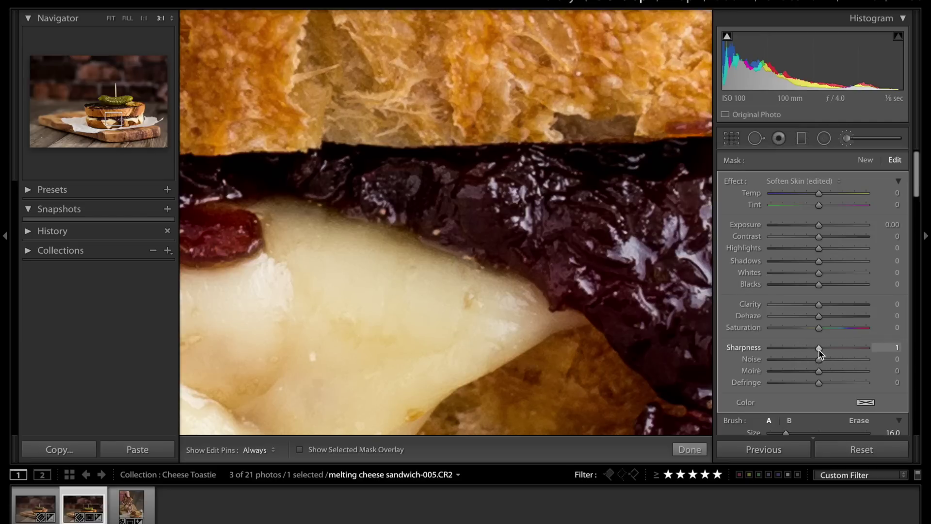
pyautogui.moveTo(833, 349); pyautogui.dragTo(851, 349)
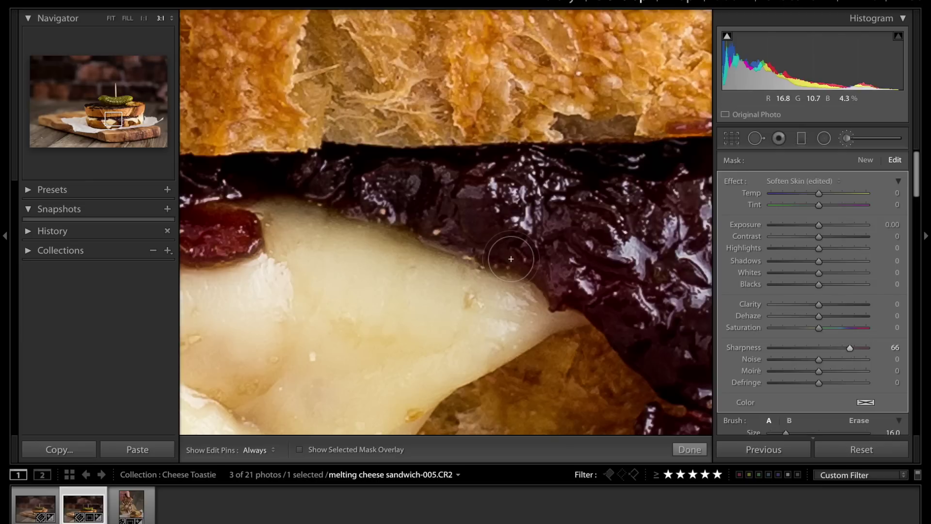
pyautogui.press('Return')
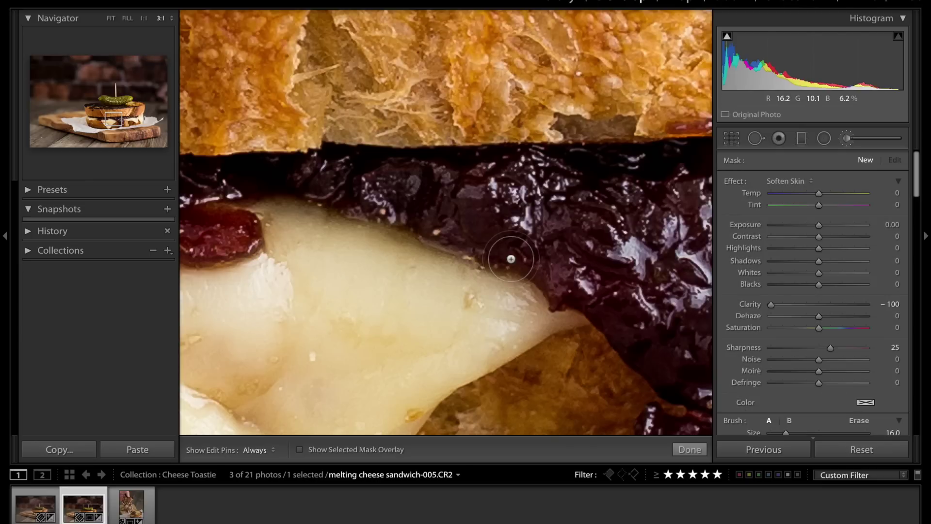
# Step: Exit the Adjustment Brush and zoom back out to the whole toastie photo
pyautogui.press('k')
pyautogui.click(626, 316)
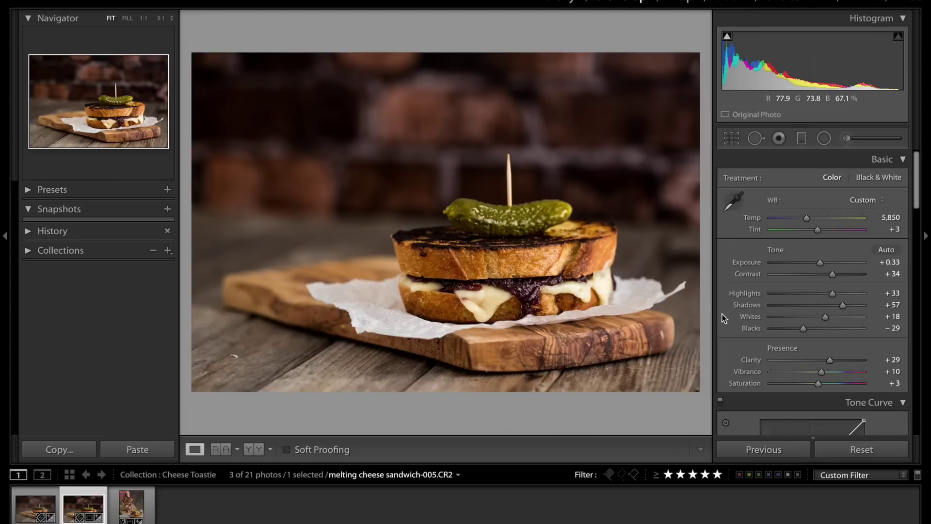
pyautogui.scroll(-1, 782, 321)
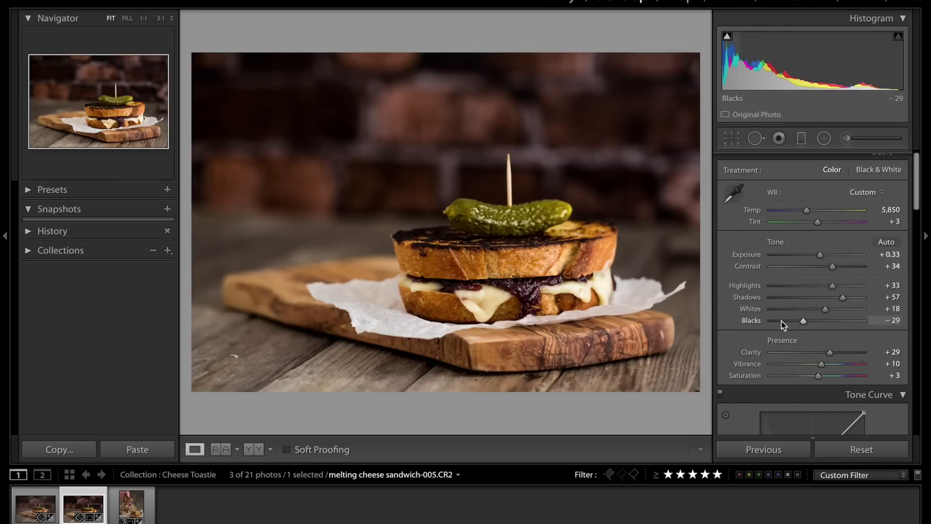
pyautogui.scroll(-5, 782, 321)
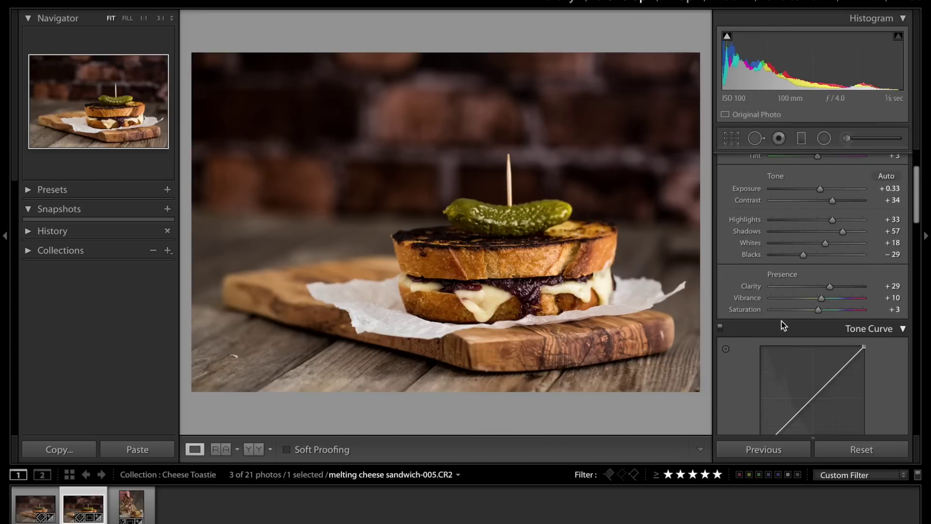
pyautogui.scroll(-5, 782, 321)
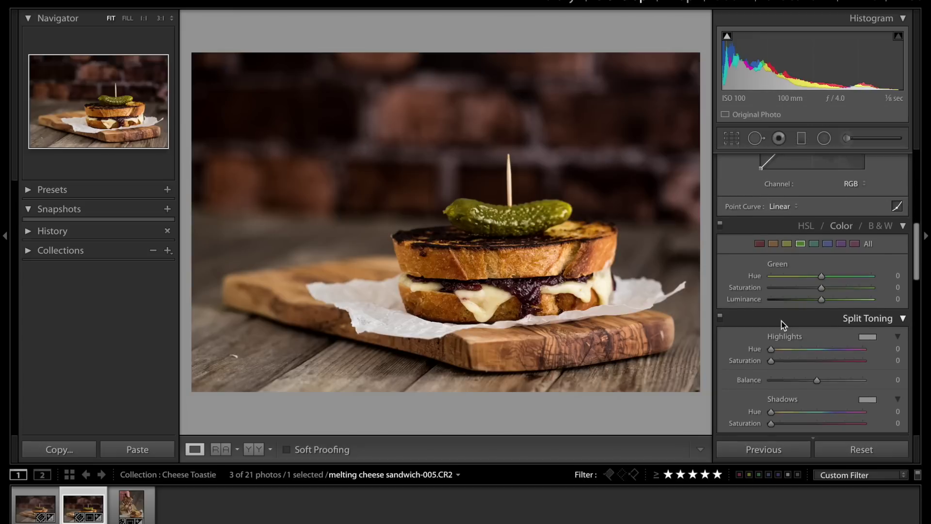
pyautogui.scroll(-8, 781, 321)
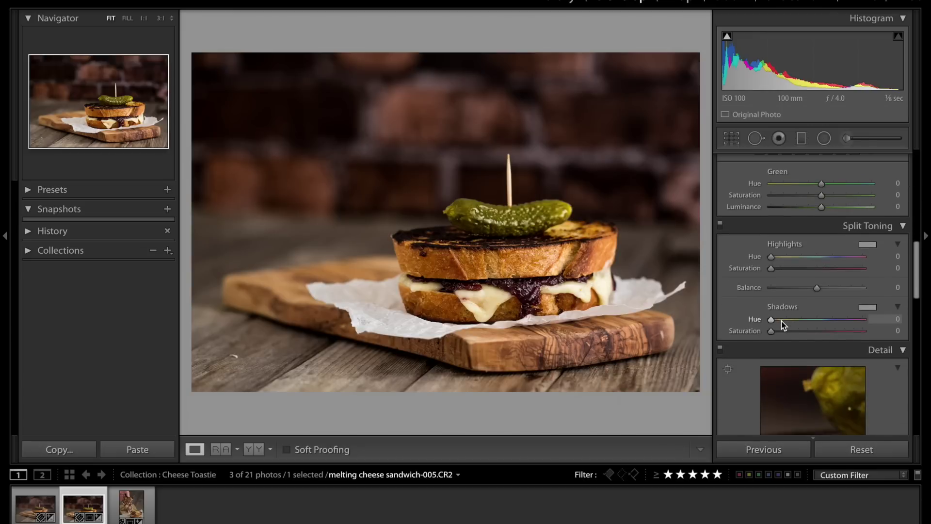
pyautogui.scroll(-3, 781, 321)
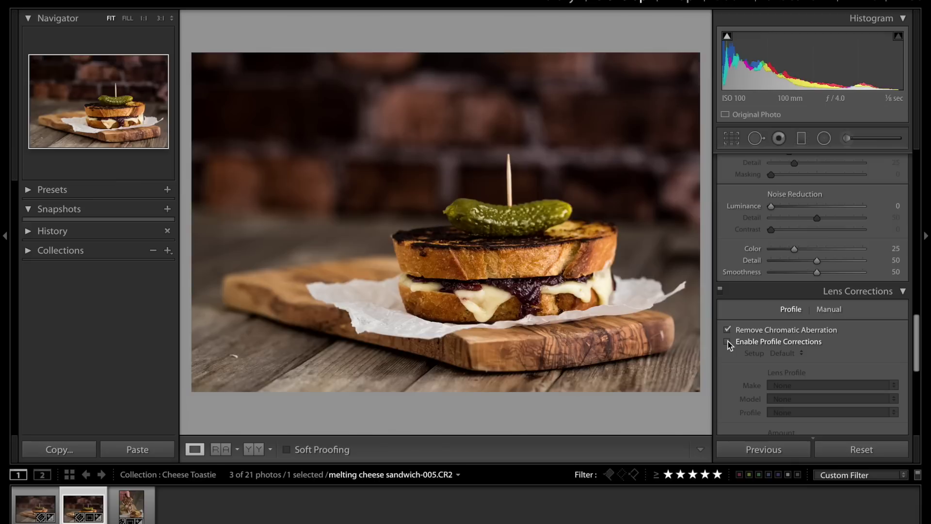
# Step: Enable lens profile corrections, toggling them off and back on to compare
pyautogui.click(727, 342)
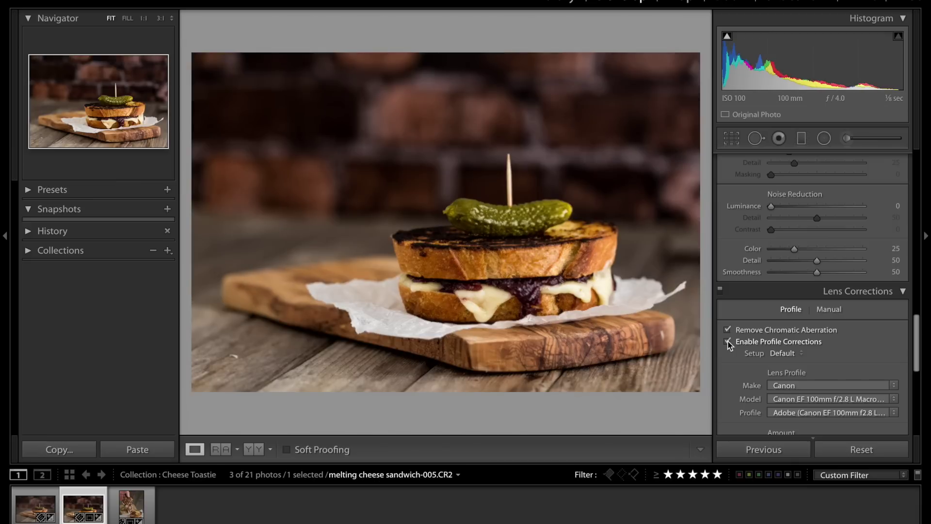
pyautogui.click(727, 342)
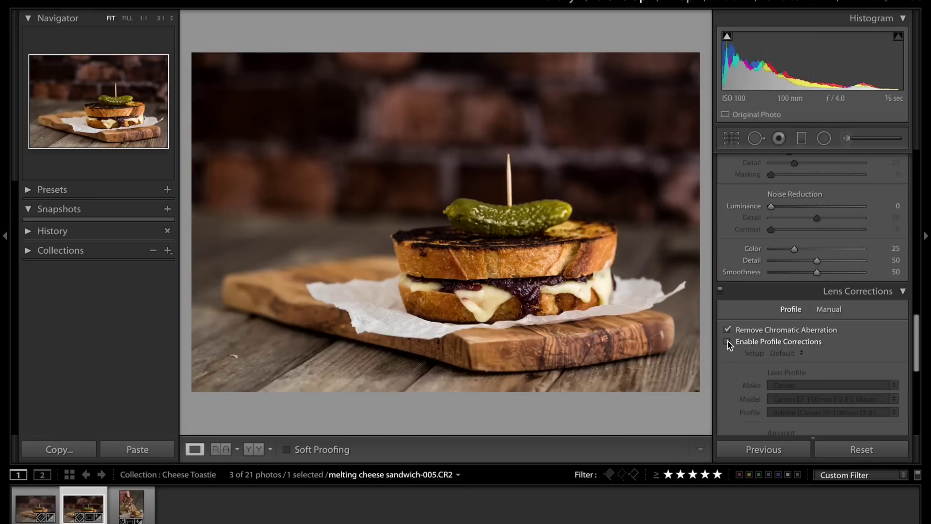
pyautogui.click(728, 342)
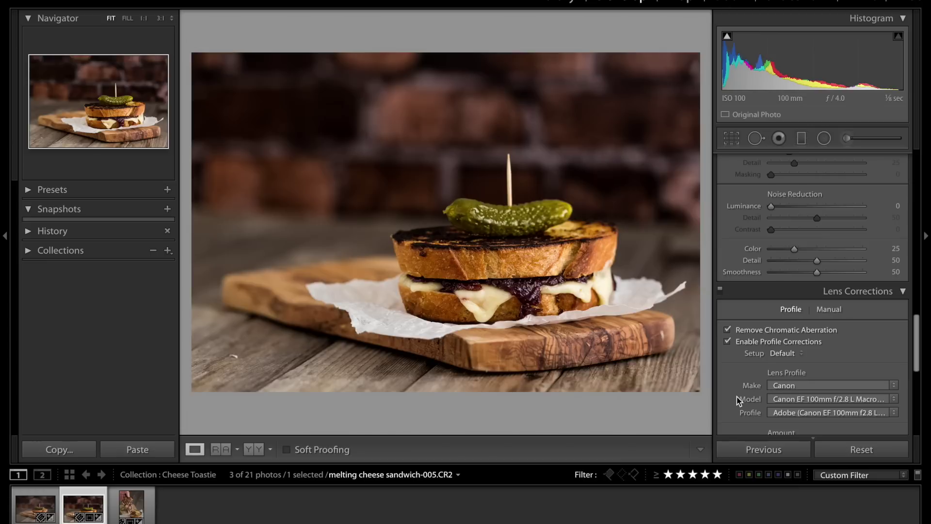
pyautogui.scroll(-4, 737, 396)
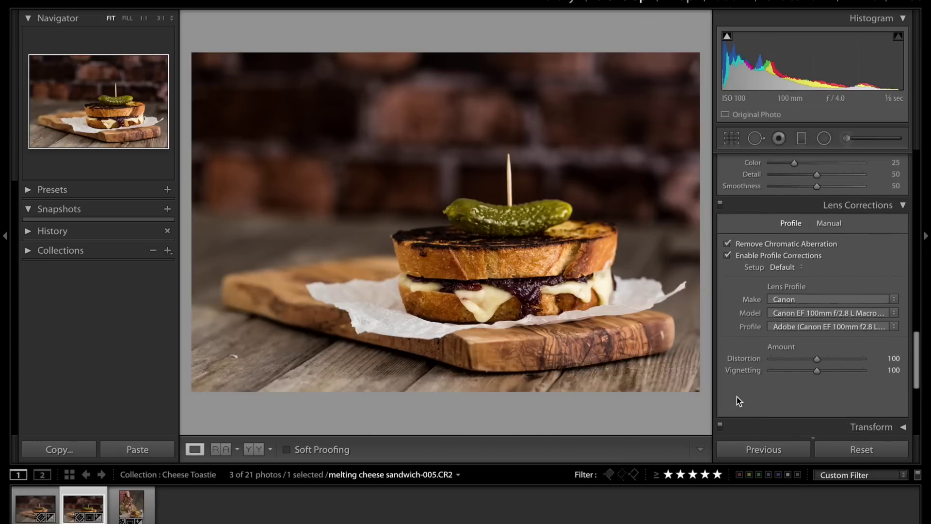
pyautogui.scroll(-1, 737, 400)
# Step: Set a Highlight Priority post-crop vignette: Amount -20, Midpoint 52, Roundness +16, Feather 76
pyautogui.scroll(-5, 737, 397)
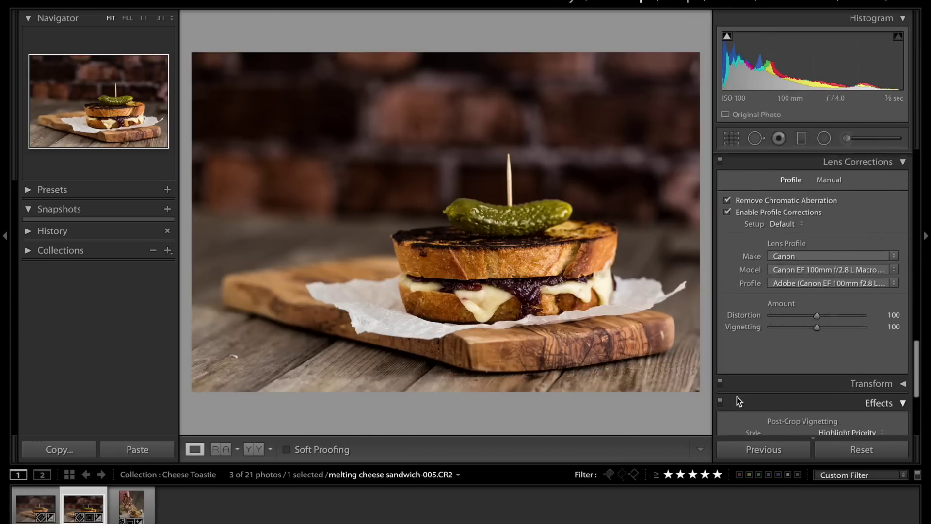
pyautogui.scroll(-1, 738, 397)
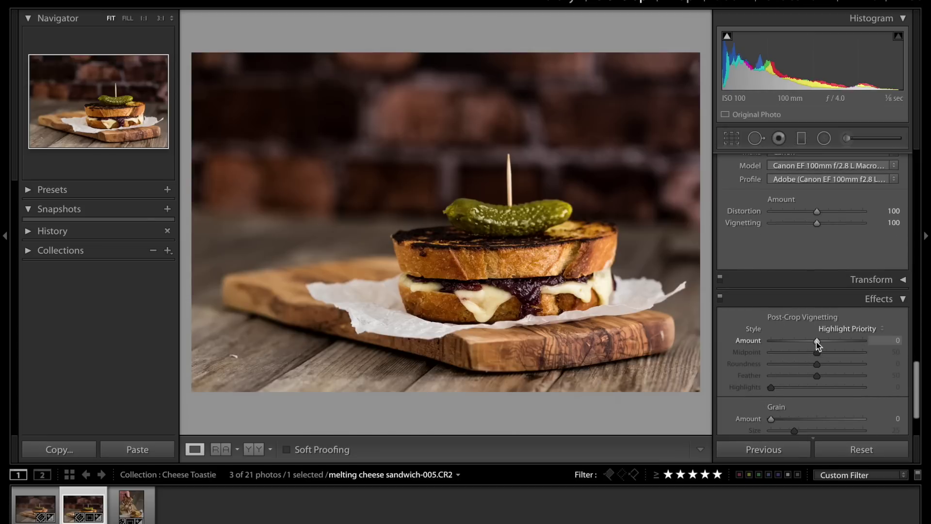
pyautogui.click(849, 329)
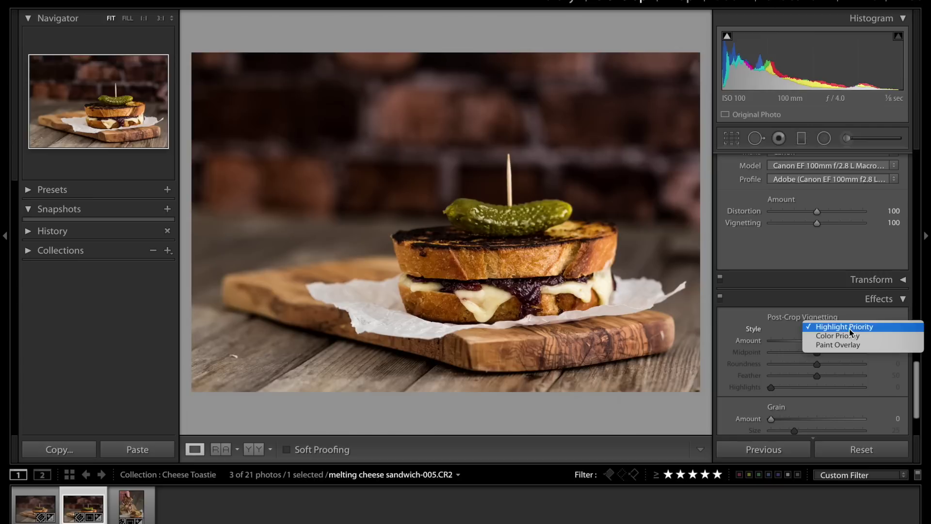
pyautogui.click(842, 330)
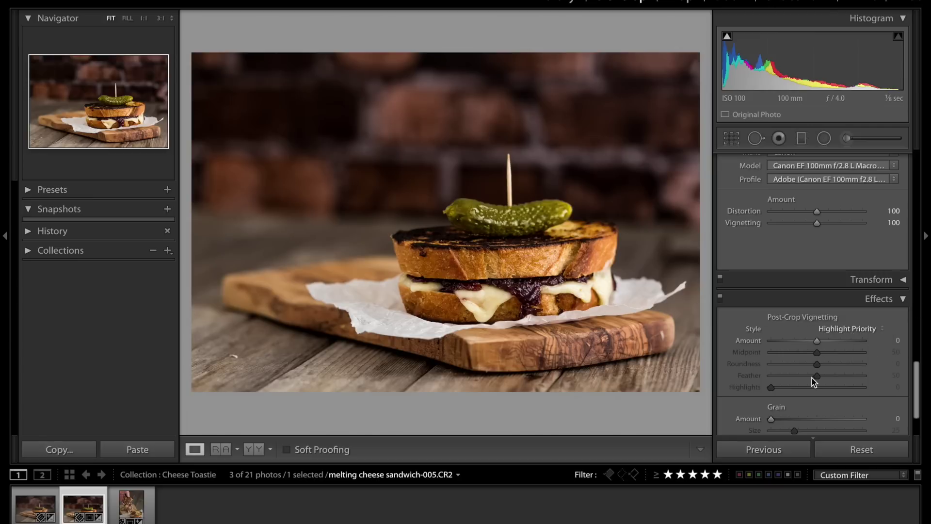
pyautogui.moveTo(814, 342); pyautogui.dragTo(812, 342)
pyautogui.doubleClick(812, 342)
pyautogui.moveTo(816, 341); pyautogui.dragTo(784, 344)
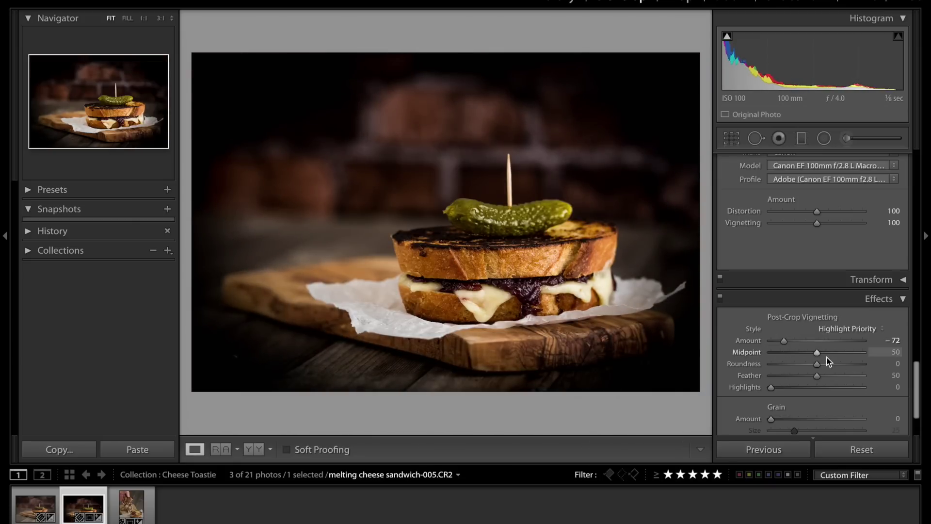
pyautogui.moveTo(818, 354); pyautogui.dragTo(843, 377)
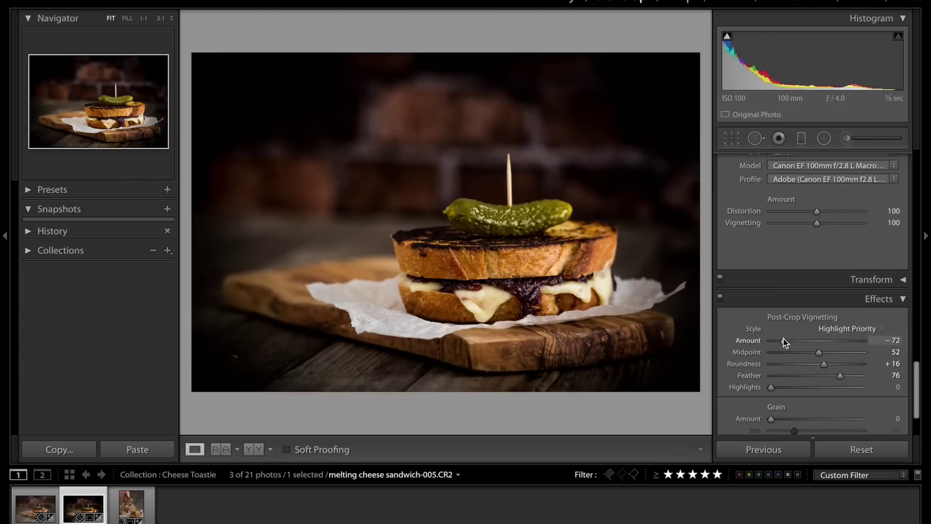
pyautogui.moveTo(784, 340); pyautogui.dragTo(808, 339)
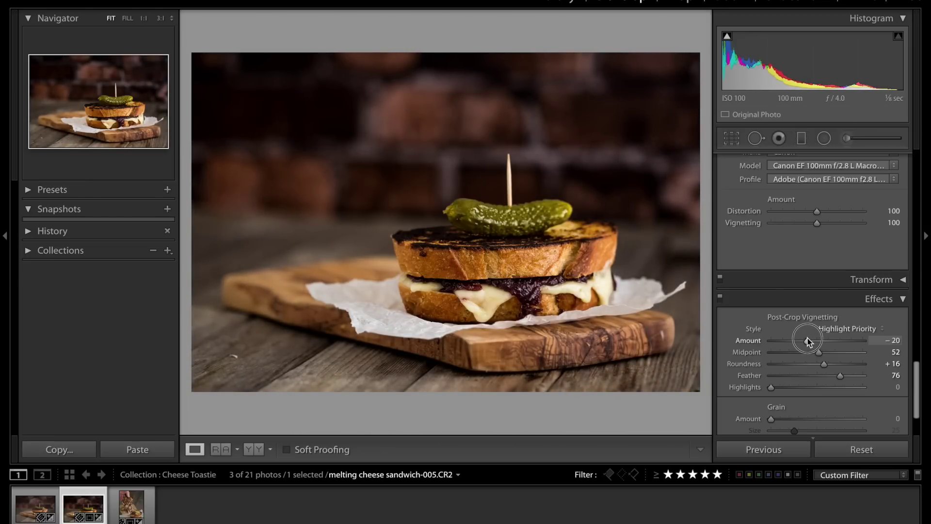
pyautogui.moveTo(808, 341); pyautogui.dragTo(808, 341)
# Step: Raise Exposure from +0.33 to +0.75 while previewing highlight clipping with Alt
pyautogui.scroll(15, 803, 264)
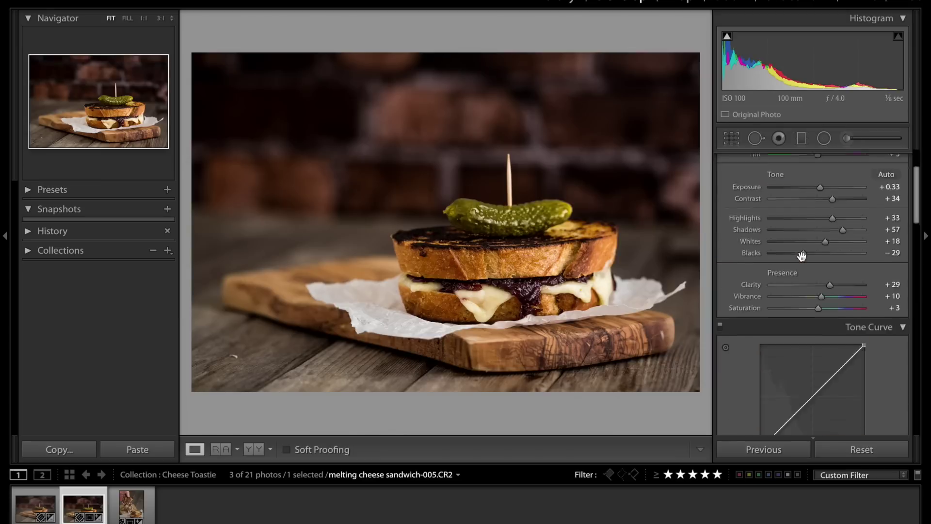
pyautogui.click(887, 263)
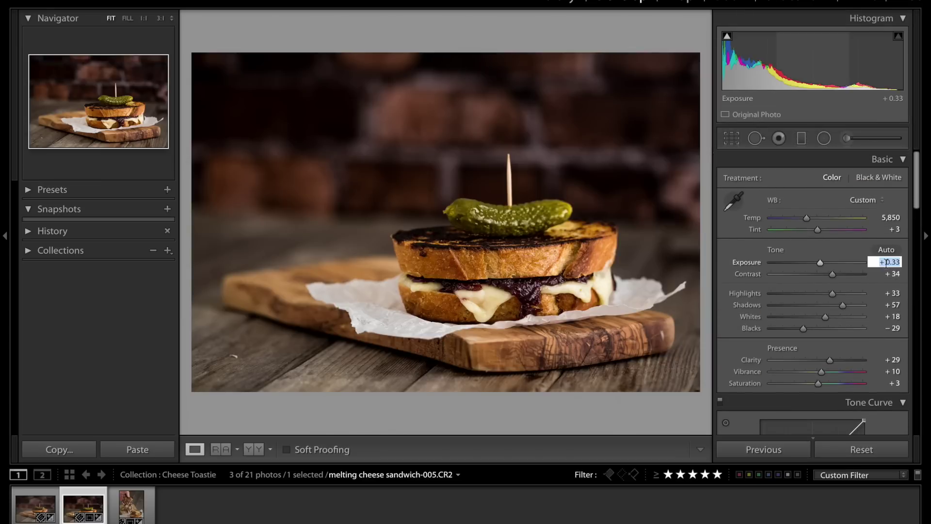
pyautogui.press('Up')
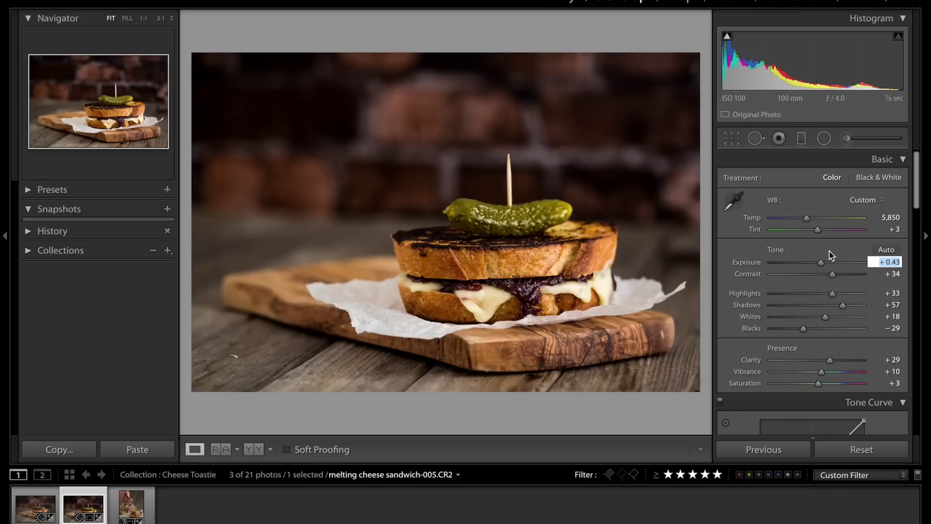
pyautogui.press('alt')
pyautogui.press('alt')
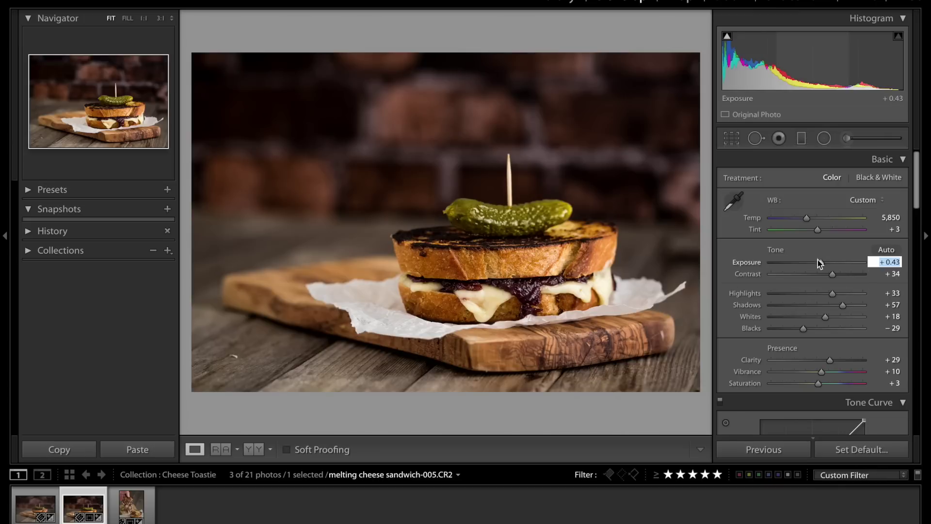
pyautogui.moveTo(821, 264)
pyautogui.mouseDown()
pyautogui.moveTo(851, 267)
pyautogui.moveTo(824, 265)
pyautogui.mouseUp()
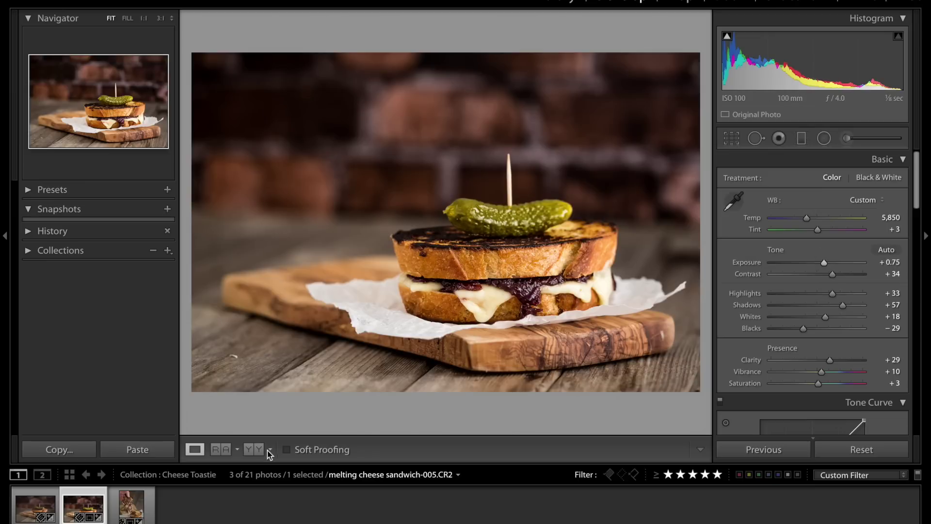
# Step: Hide both side panels for a full-size Before/After side-by-side, then return to single view
pyautogui.click(5, 237)
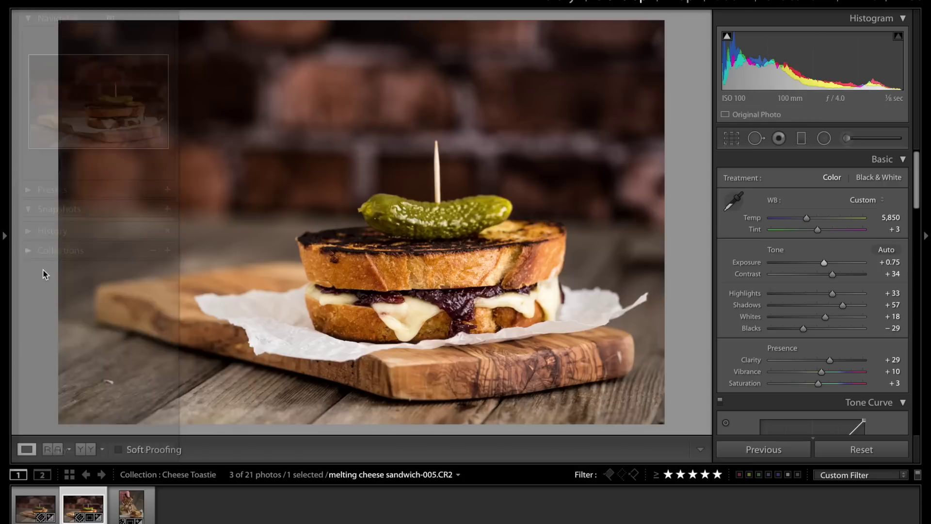
pyautogui.click(84, 450)
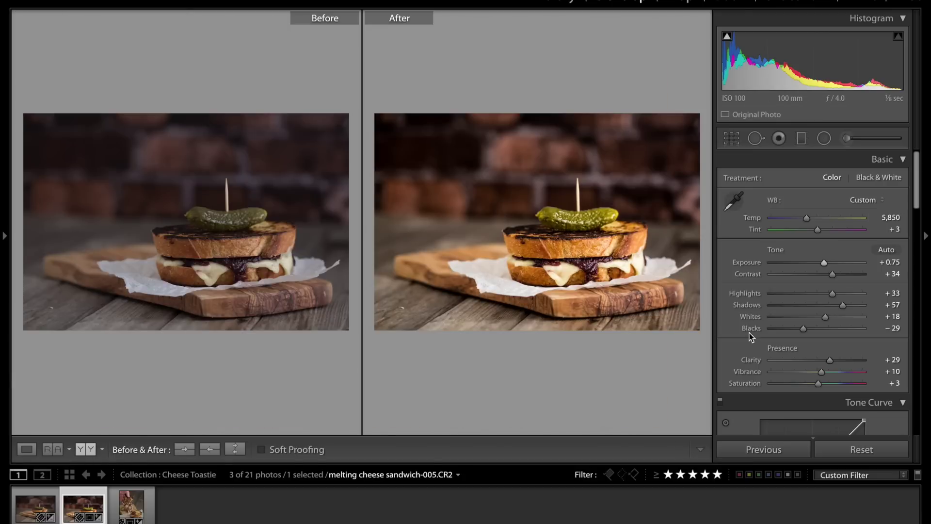
pyautogui.click(926, 239)
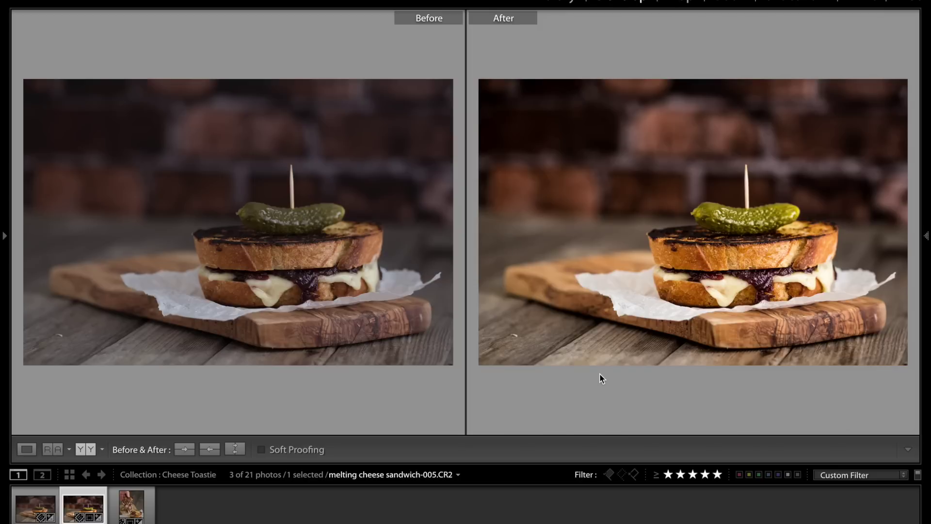
pyautogui.moveTo(928, 236)
pyautogui.click(27, 449)
# Step: Restore the right panel and shift the HSL greens to Hue +38, Saturation +8
pyautogui.moveTo(926, 236)
pyautogui.scroll(-3, 854, 310)
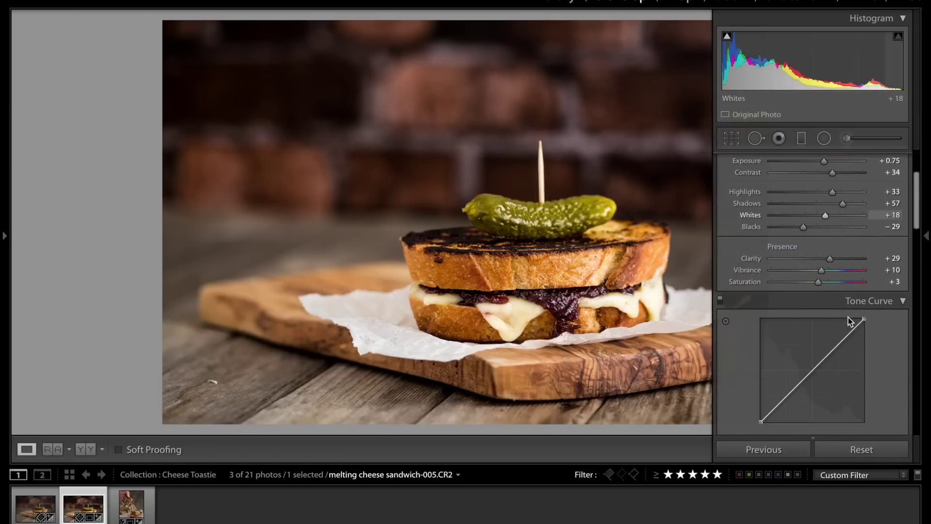
pyautogui.scroll(-10, 850, 322)
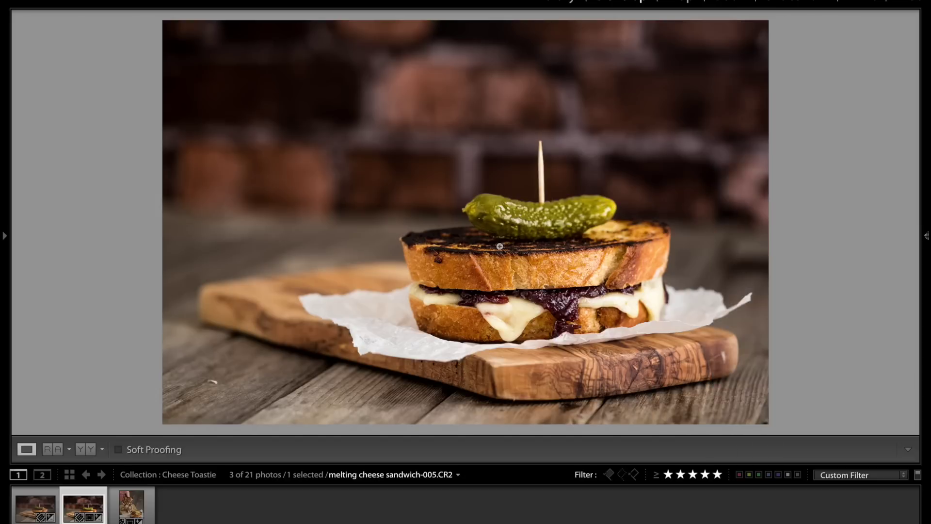
pyautogui.click(926, 235)
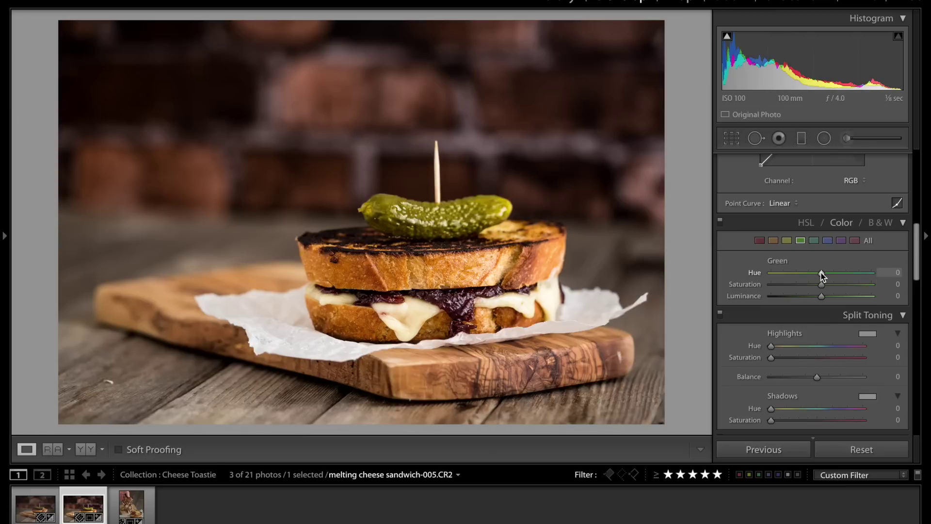
pyautogui.moveTo(822, 275); pyautogui.dragTo(783, 284)
pyautogui.moveTo(869, 282); pyautogui.dragTo(824, 287)
pyautogui.click(787, 240)
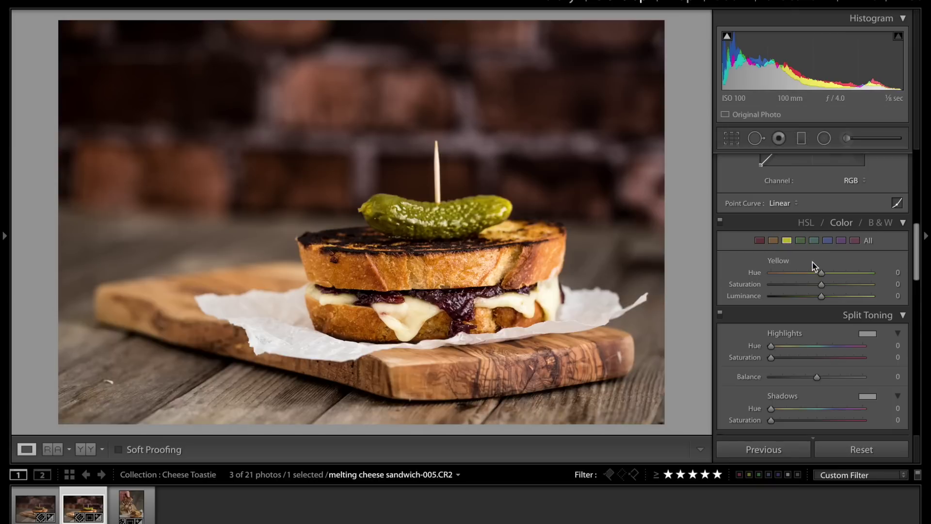
pyautogui.click(799, 240)
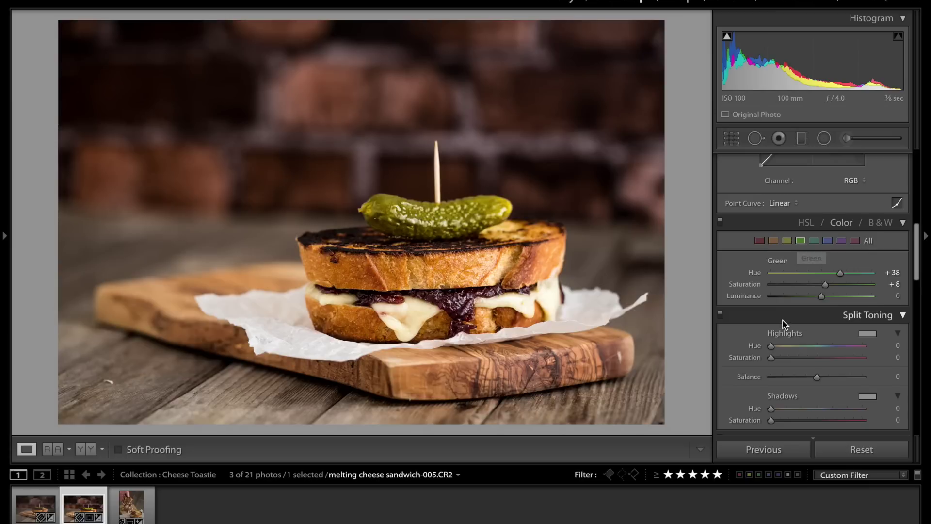
pyautogui.scroll(-1, 783, 321)
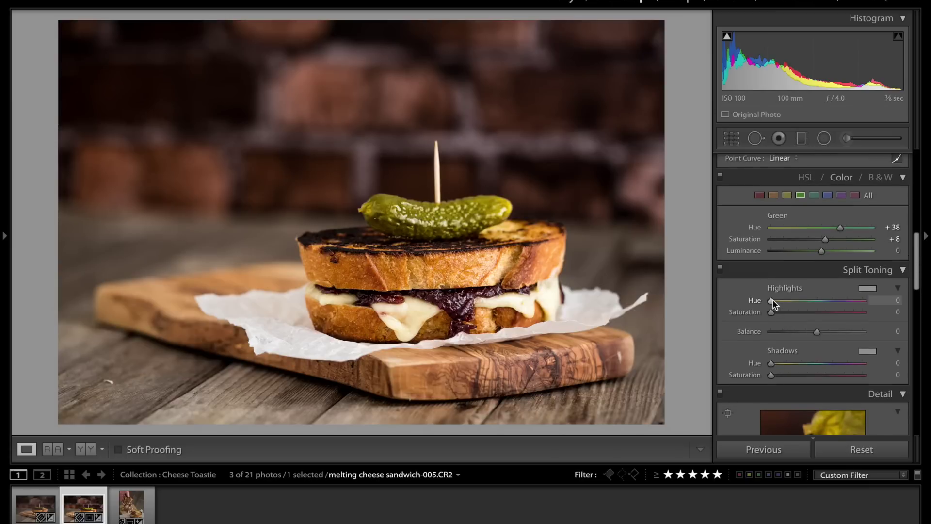
# Step: Try an olive highlight tint and warm orange shadow tint, lowering highlight saturation to 33
pyautogui.moveTo(773, 300); pyautogui.dragTo(787, 300)
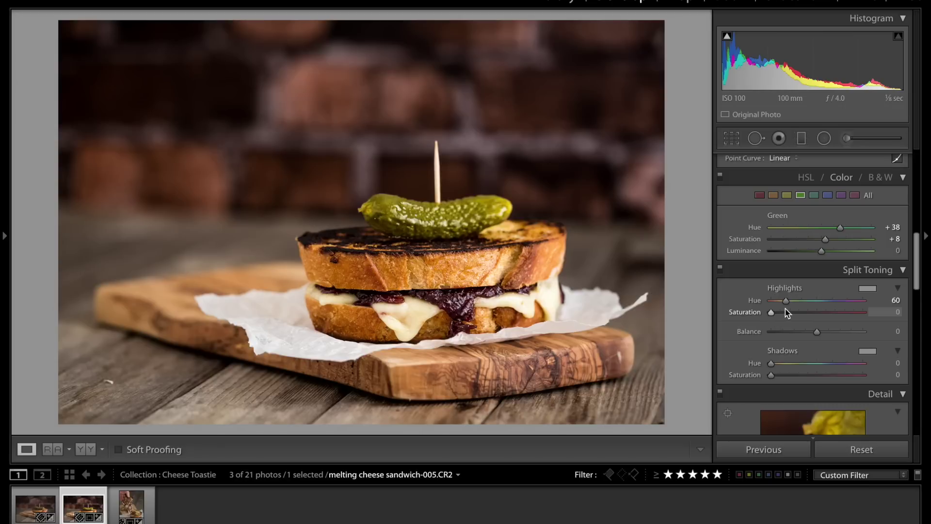
pyautogui.click(868, 288)
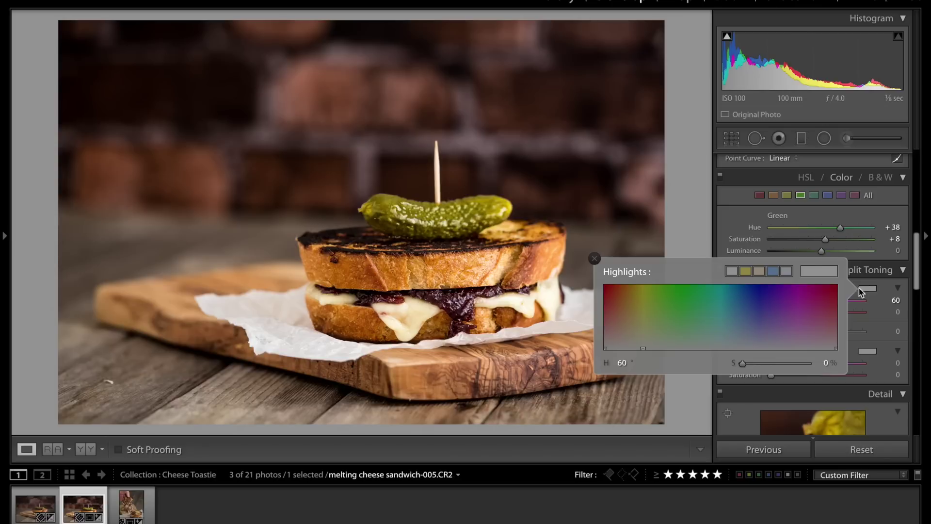
pyautogui.click(647, 305)
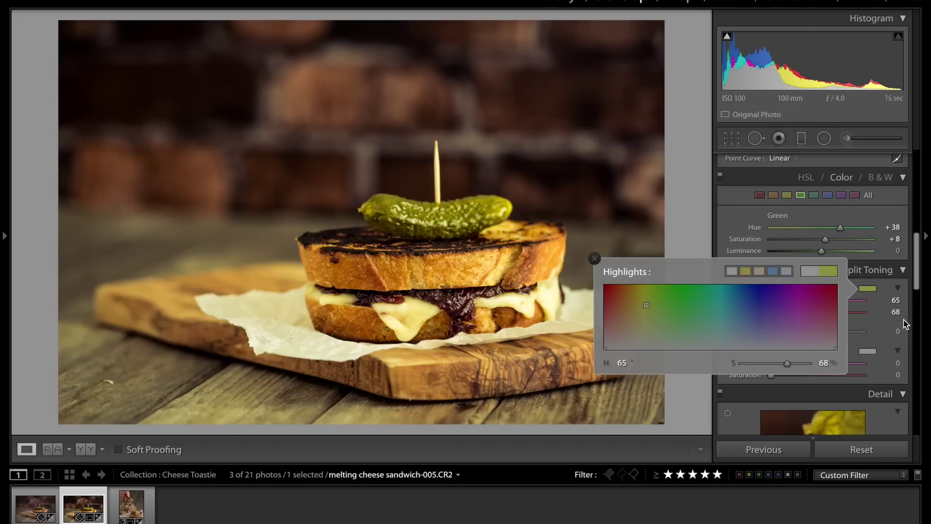
pyautogui.click(895, 300)
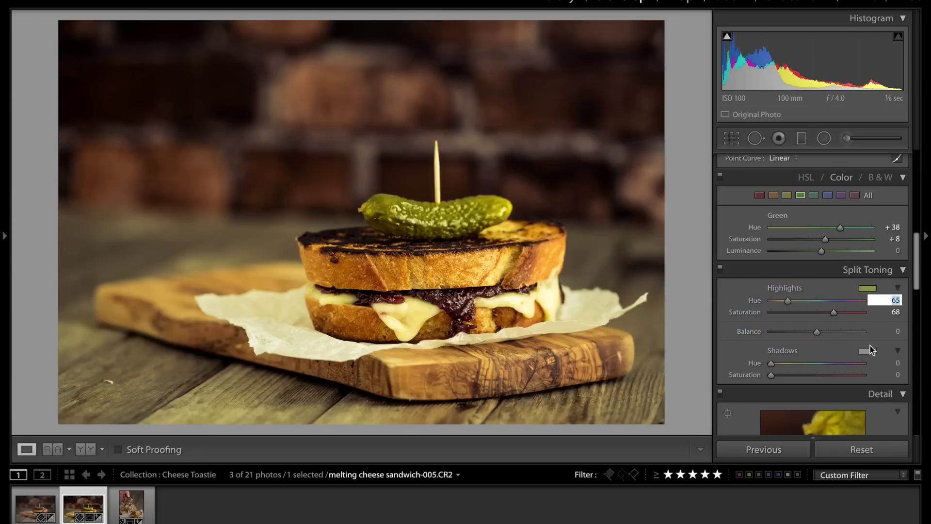
pyautogui.press('Return')
pyautogui.click(869, 353)
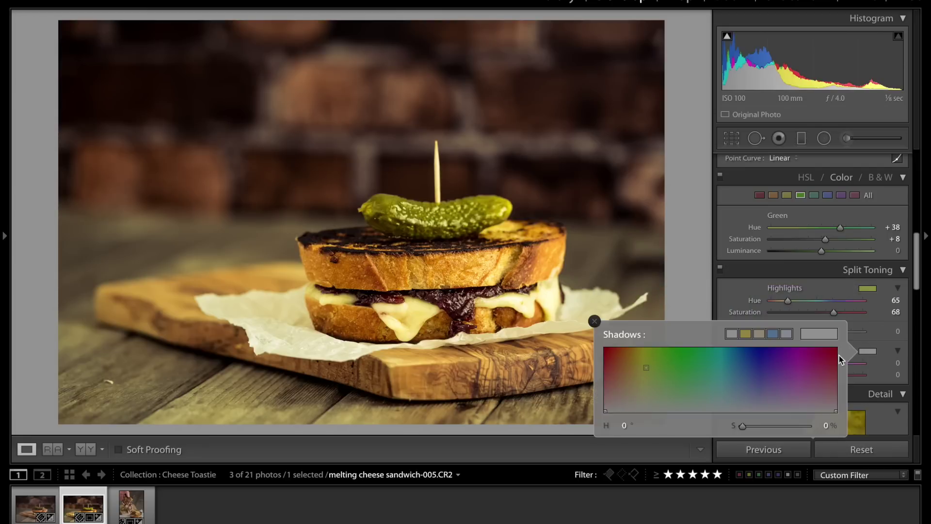
pyautogui.click(624, 384)
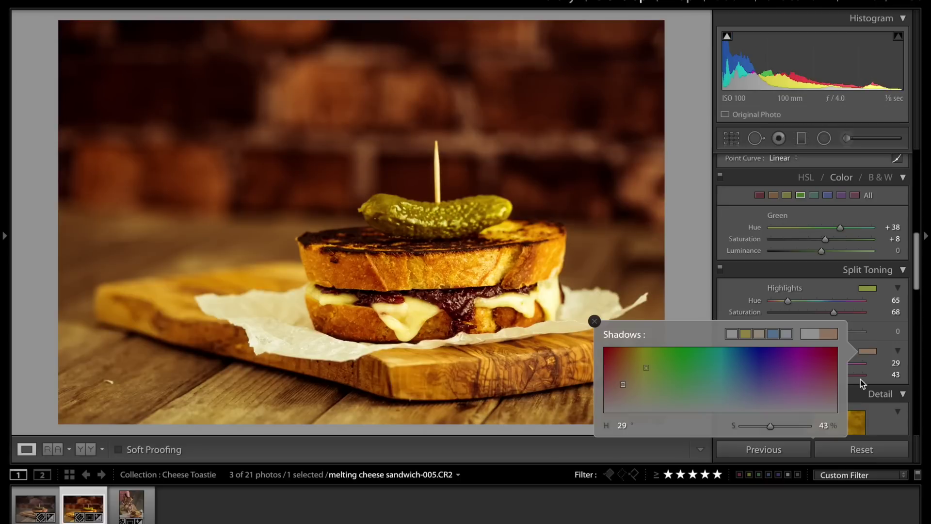
pyautogui.click(872, 352)
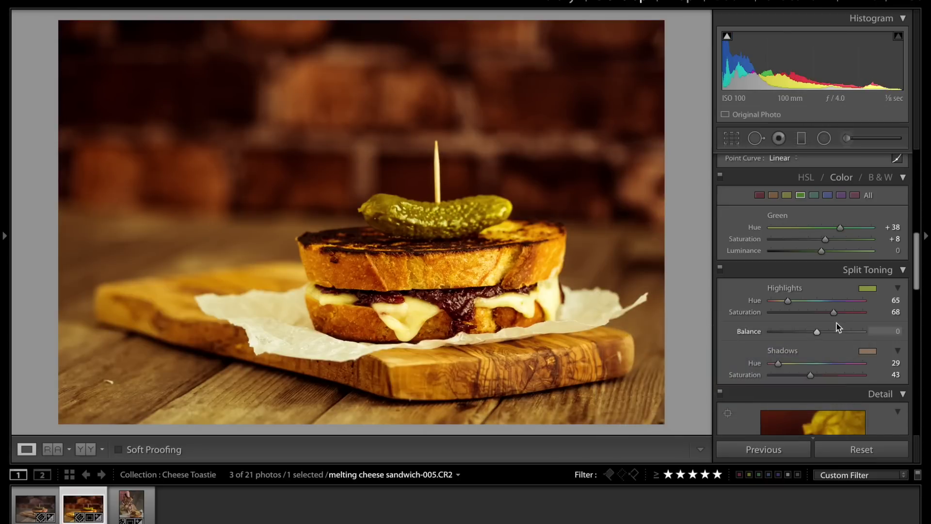
pyautogui.moveTo(834, 313); pyautogui.dragTo(805, 313)
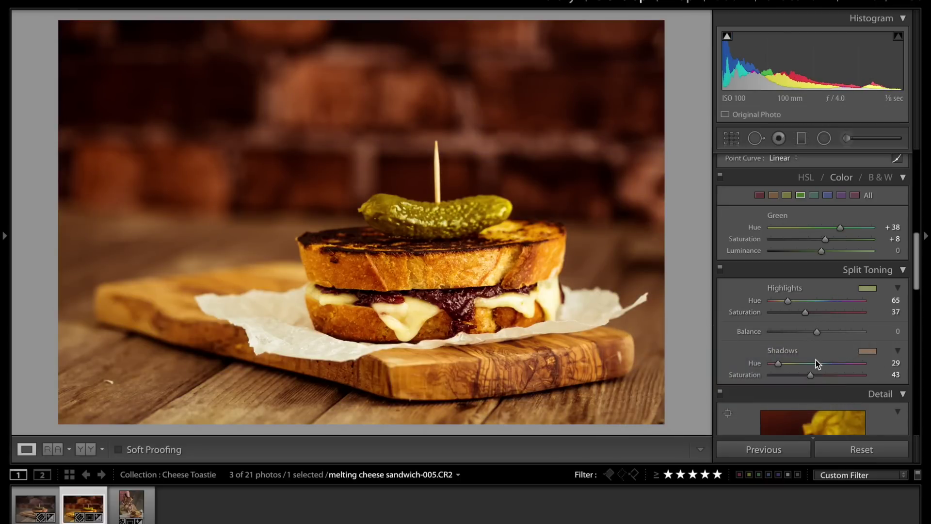
pyautogui.moveTo(810, 375); pyautogui.dragTo(784, 374)
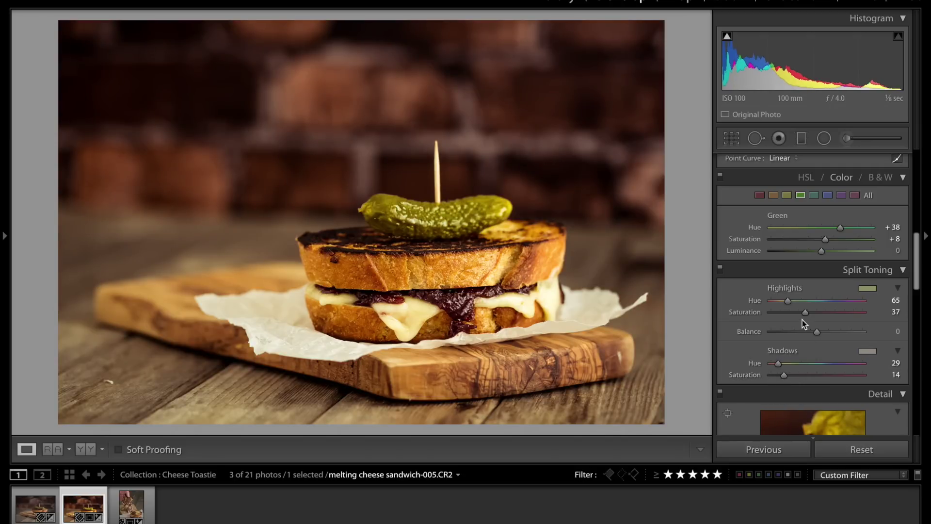
pyautogui.moveTo(802, 312); pyautogui.dragTo(799, 336)
# Step: Reset the split-toning highlight and shadow Hue and Saturation values to 0
pyautogui.click(896, 300)
pyautogui.write('0')
pyautogui.press('Tab')
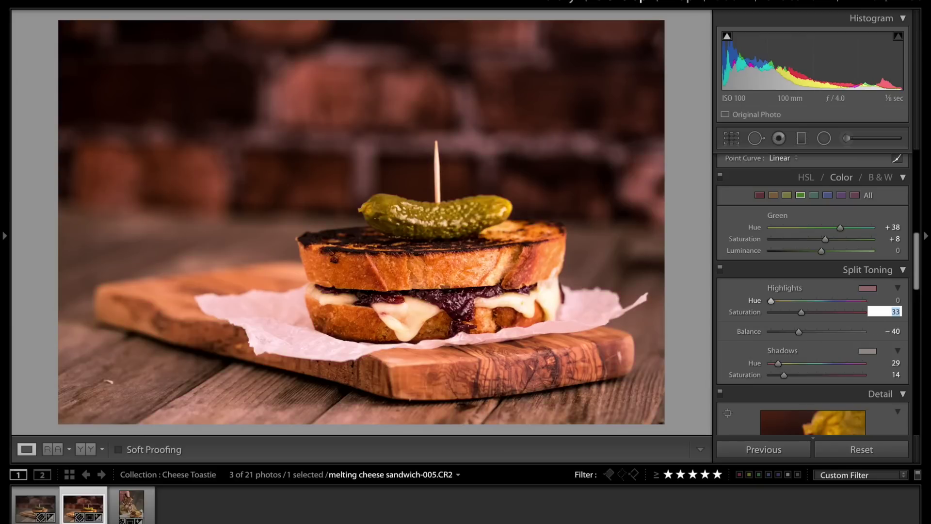
pyautogui.write('0')
pyautogui.press('Tab')
pyautogui.press('Tab')
pyautogui.write('0')
pyautogui.press('Tab')
pyautogui.write('0')
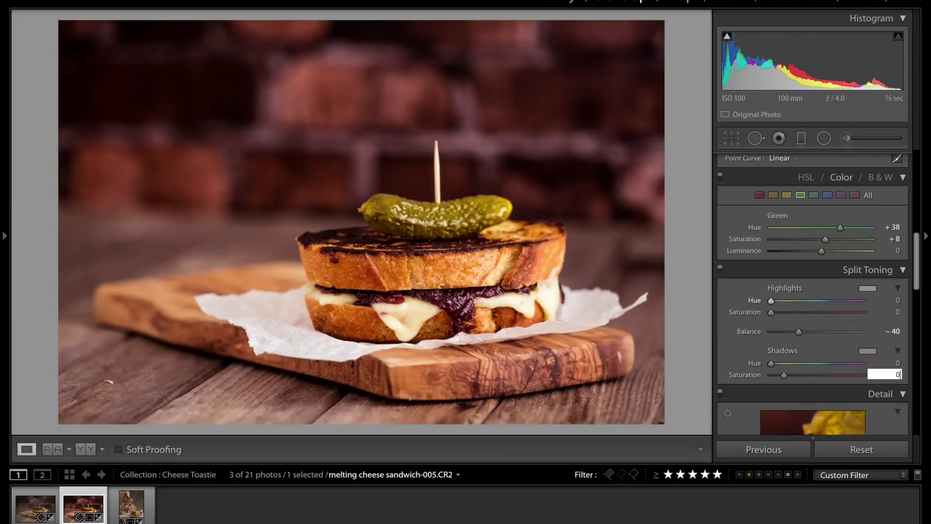
pyautogui.press('Tab')
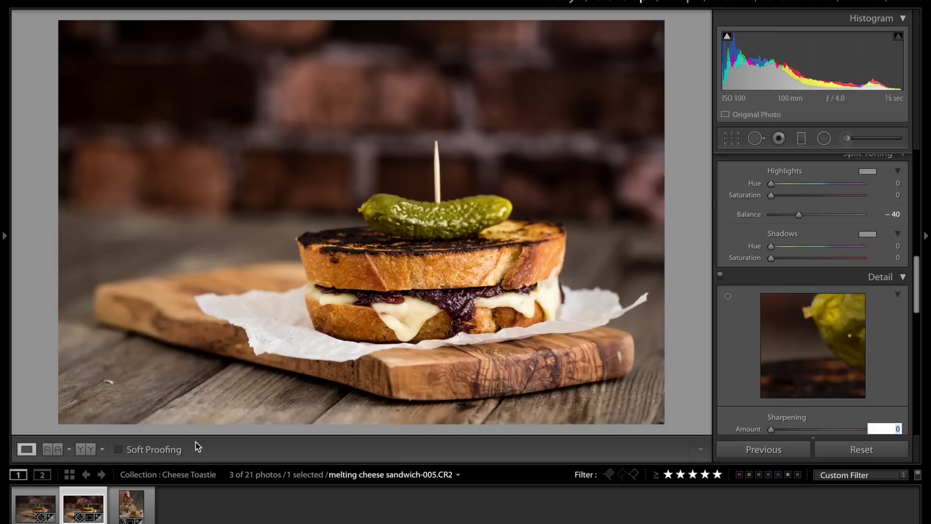
# Step: Cancel sending the photo to Photoshop and bring up the Export dialog
pyautogui.press('super+e')
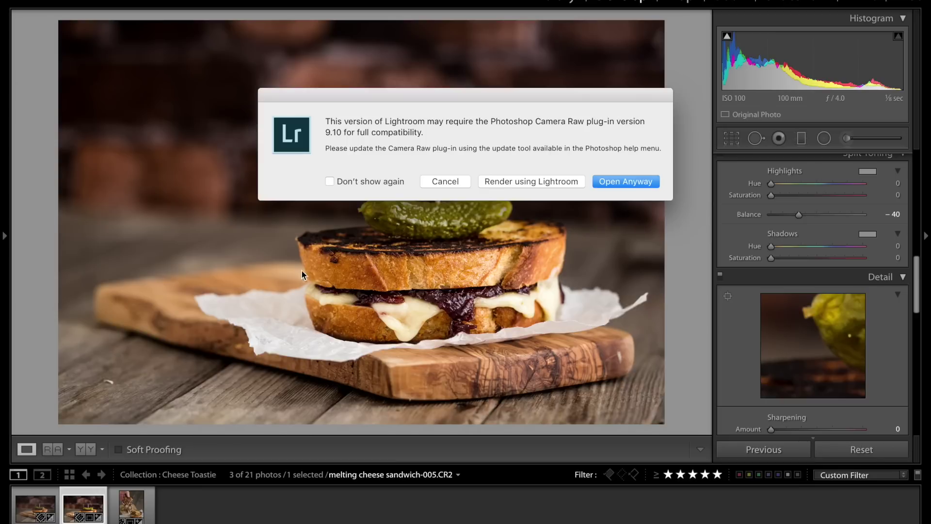
pyautogui.click(444, 183)
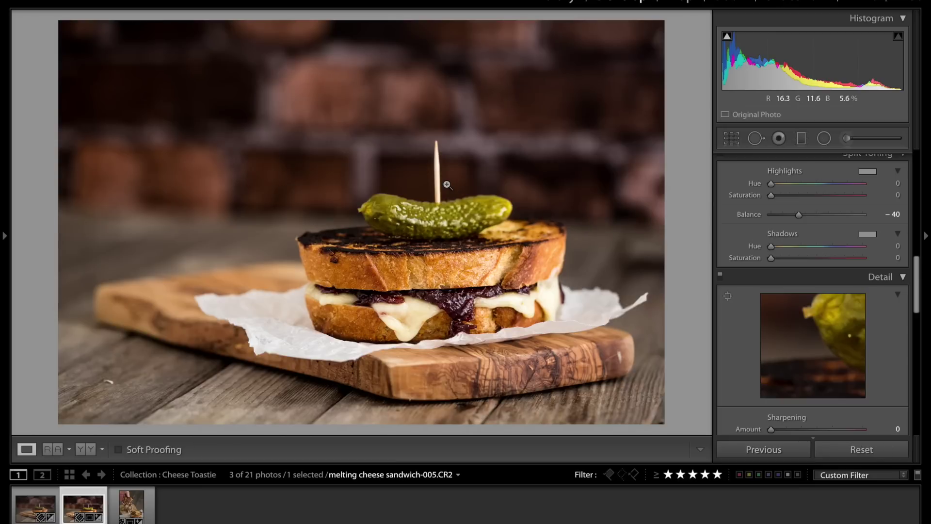
pyautogui.press('super+shift+e')
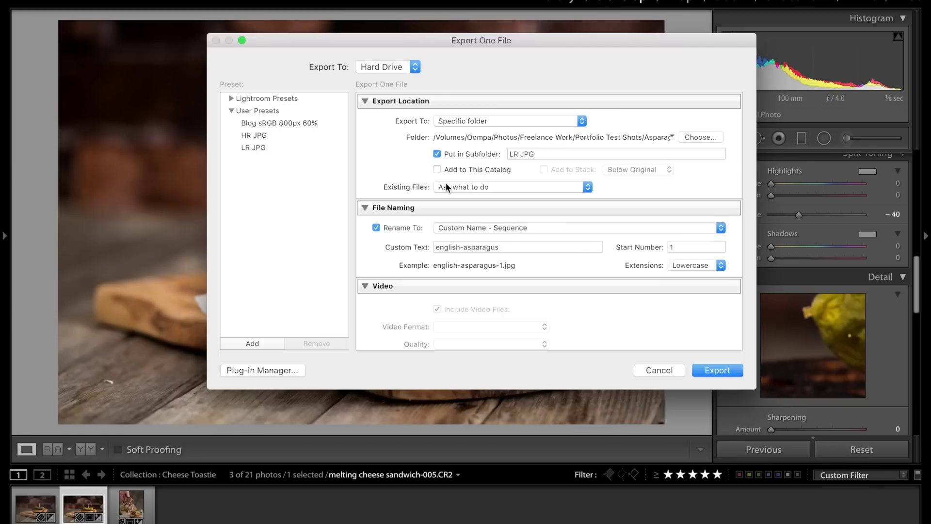
# Step: Cycle through the Blog sRGB 800px 60%, HR JPG and LR JPG presets, ending on LR JPG
pyautogui.click(257, 123)
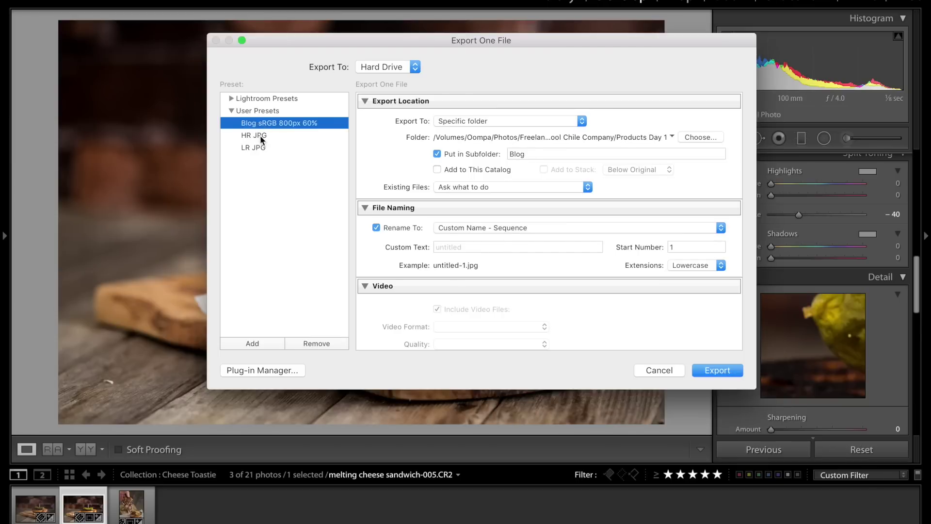
pyautogui.click(261, 136)
pyautogui.click(262, 147)
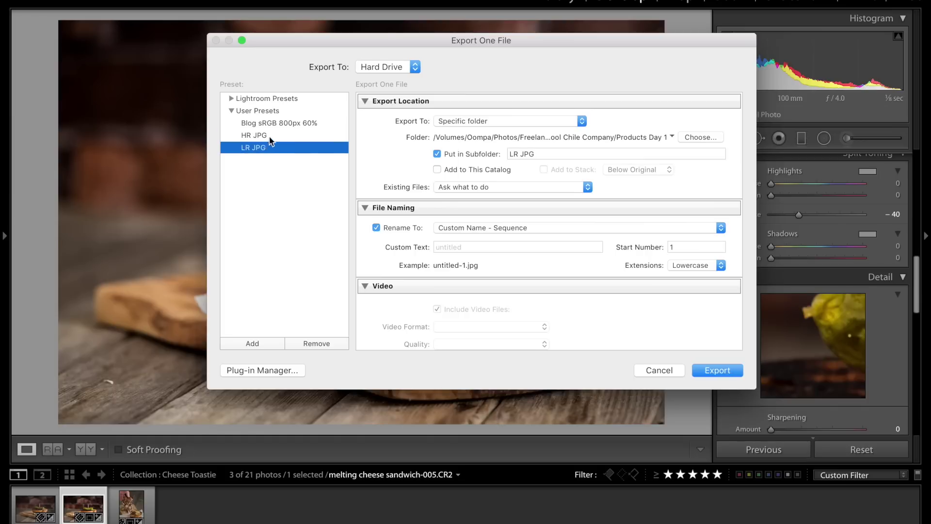
pyautogui.click(308, 125)
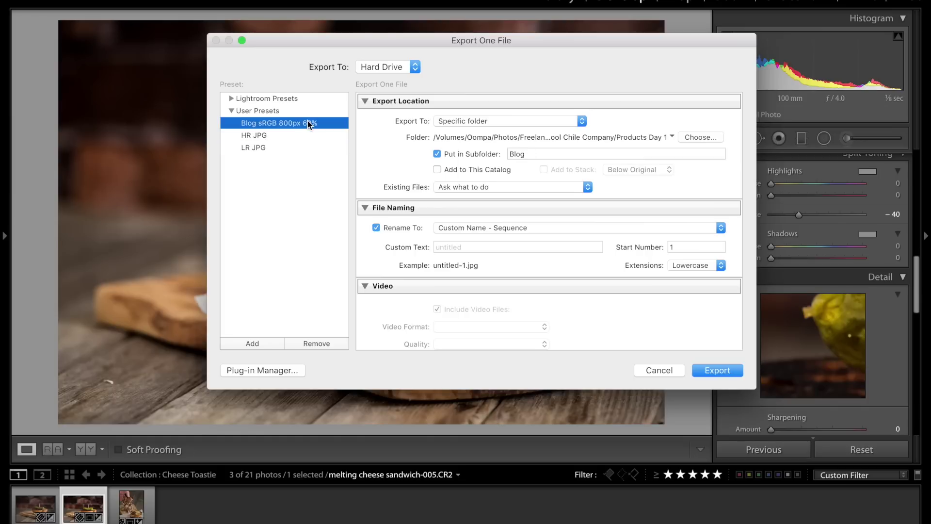
pyautogui.click(264, 137)
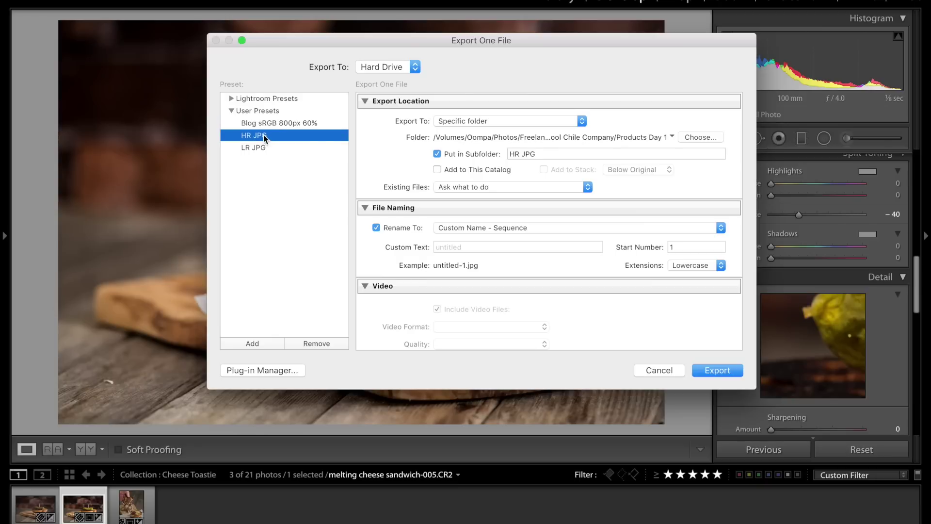
pyautogui.click(261, 149)
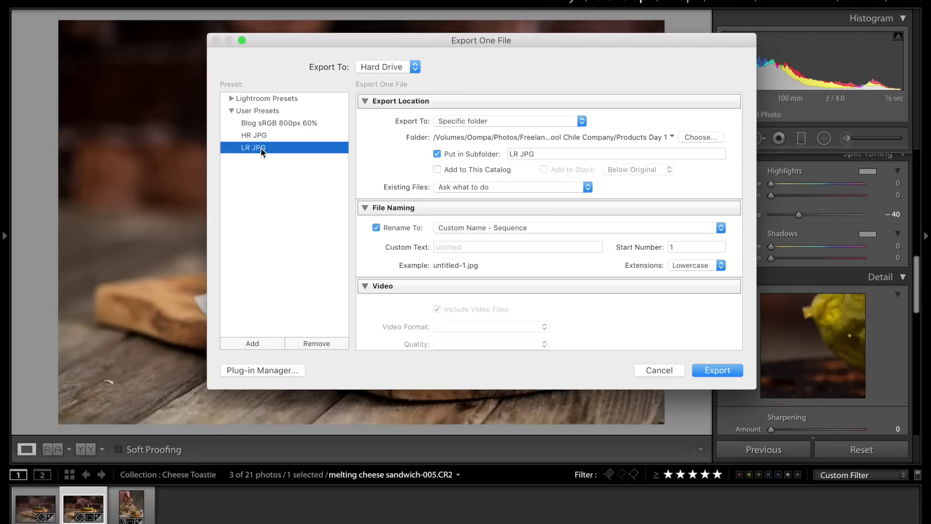